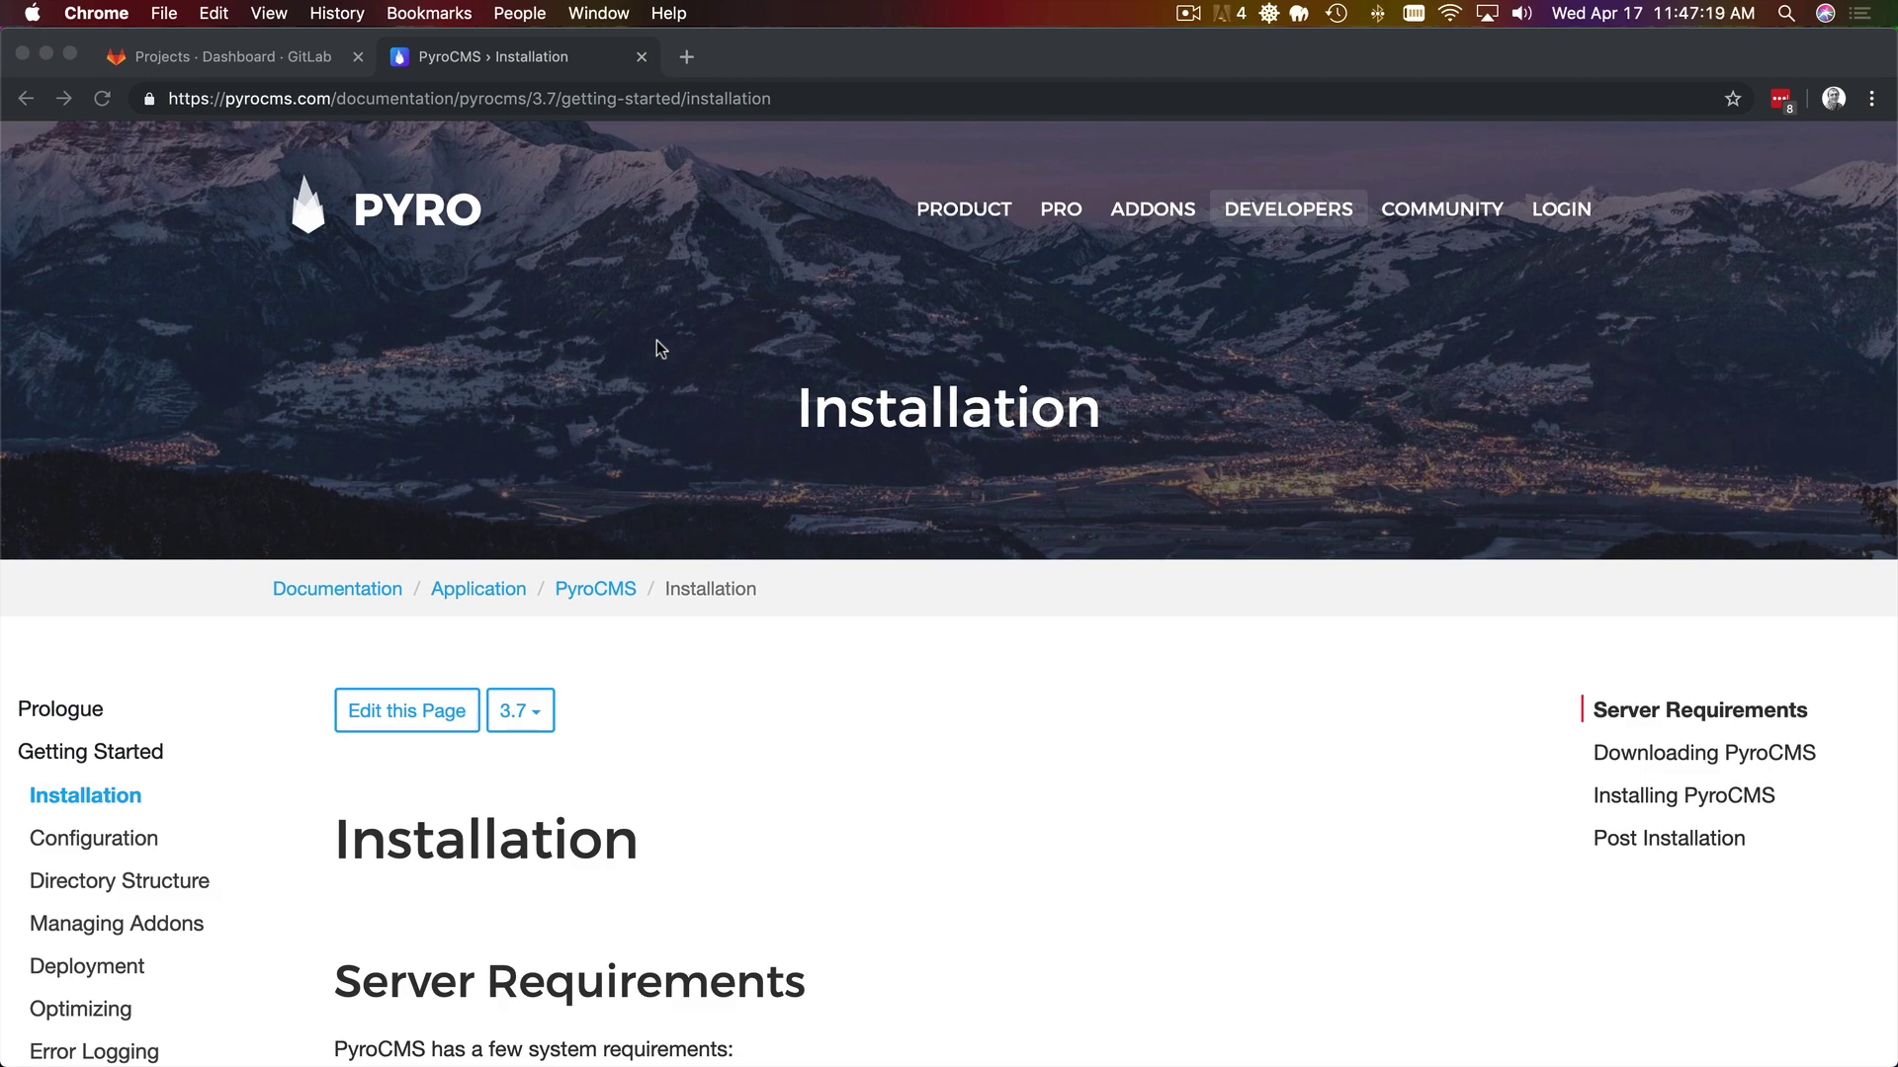
# - Copy the composer create-project command for pyrocms 3.7.x-dev from the Via Composer section
pyautogui.click(1136, 553)
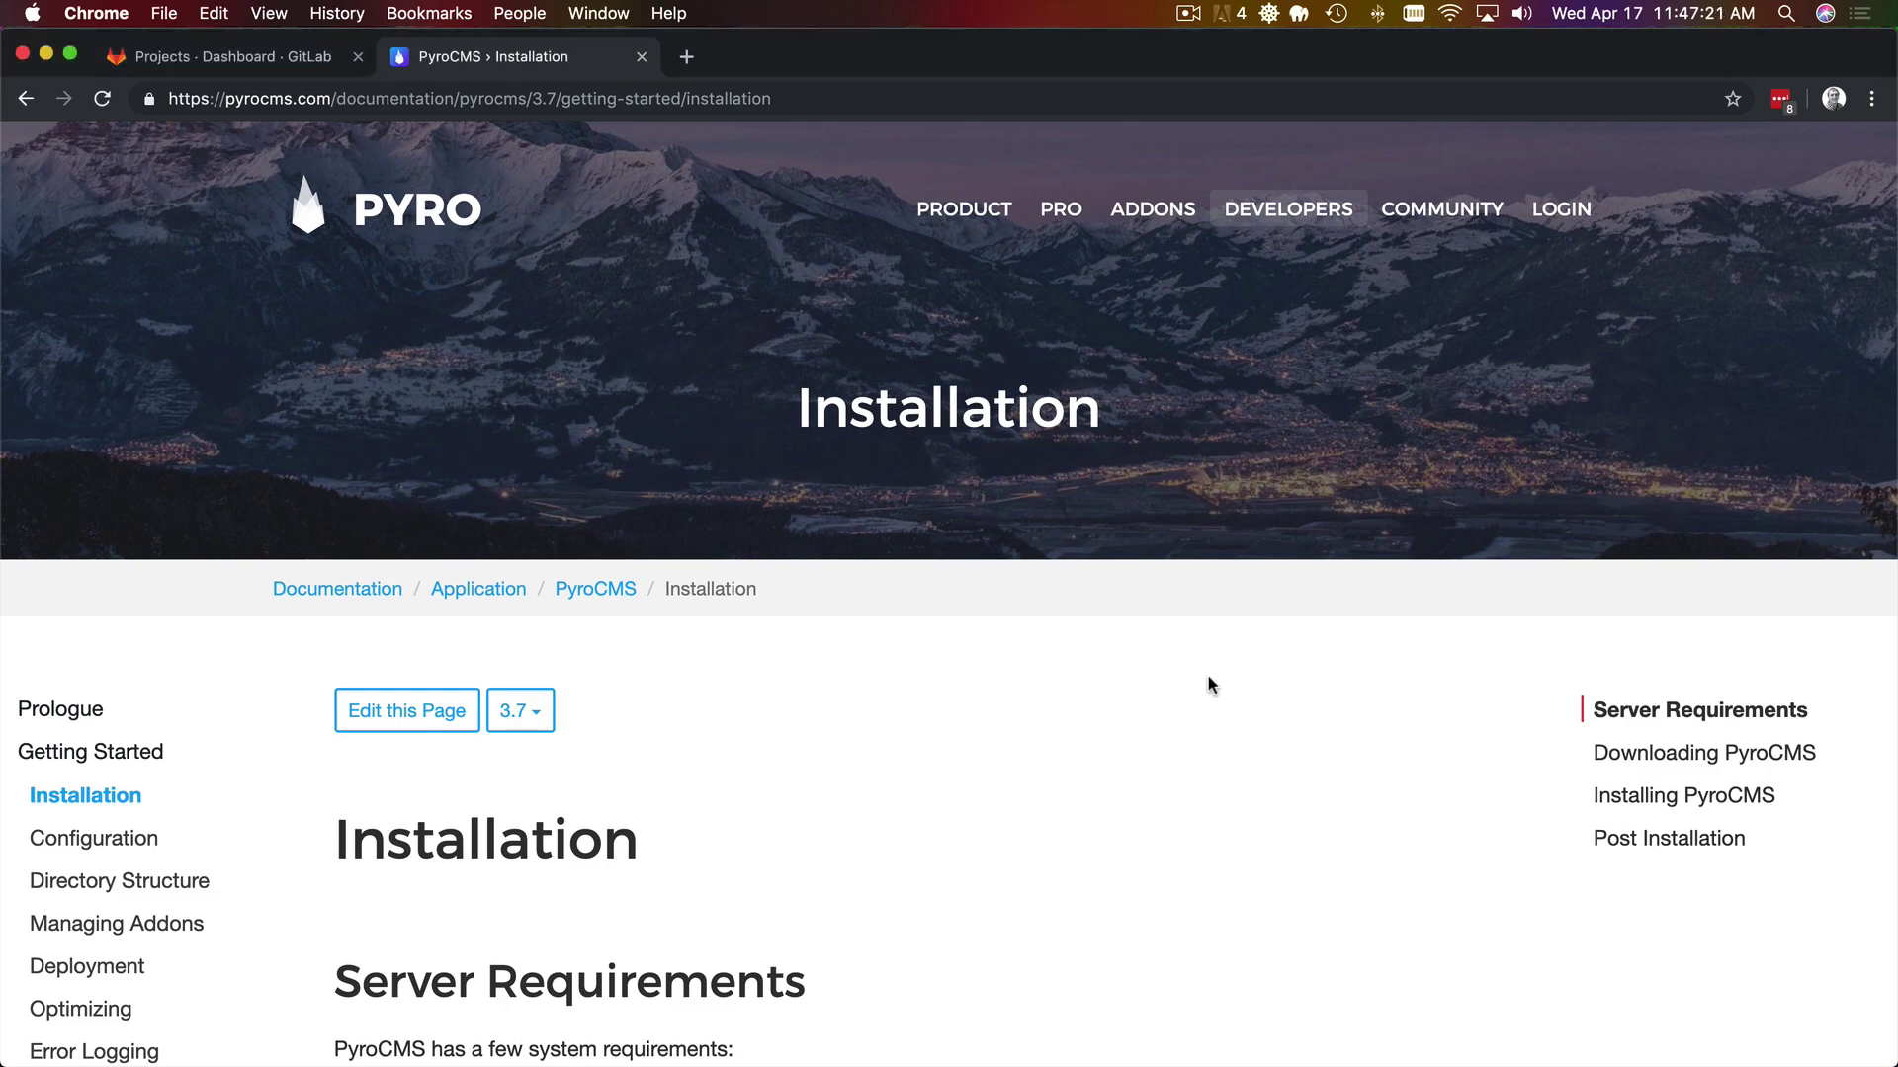
pyautogui.scroll(-5, 1207, 676)
pyautogui.scroll(-15, 1210, 682)
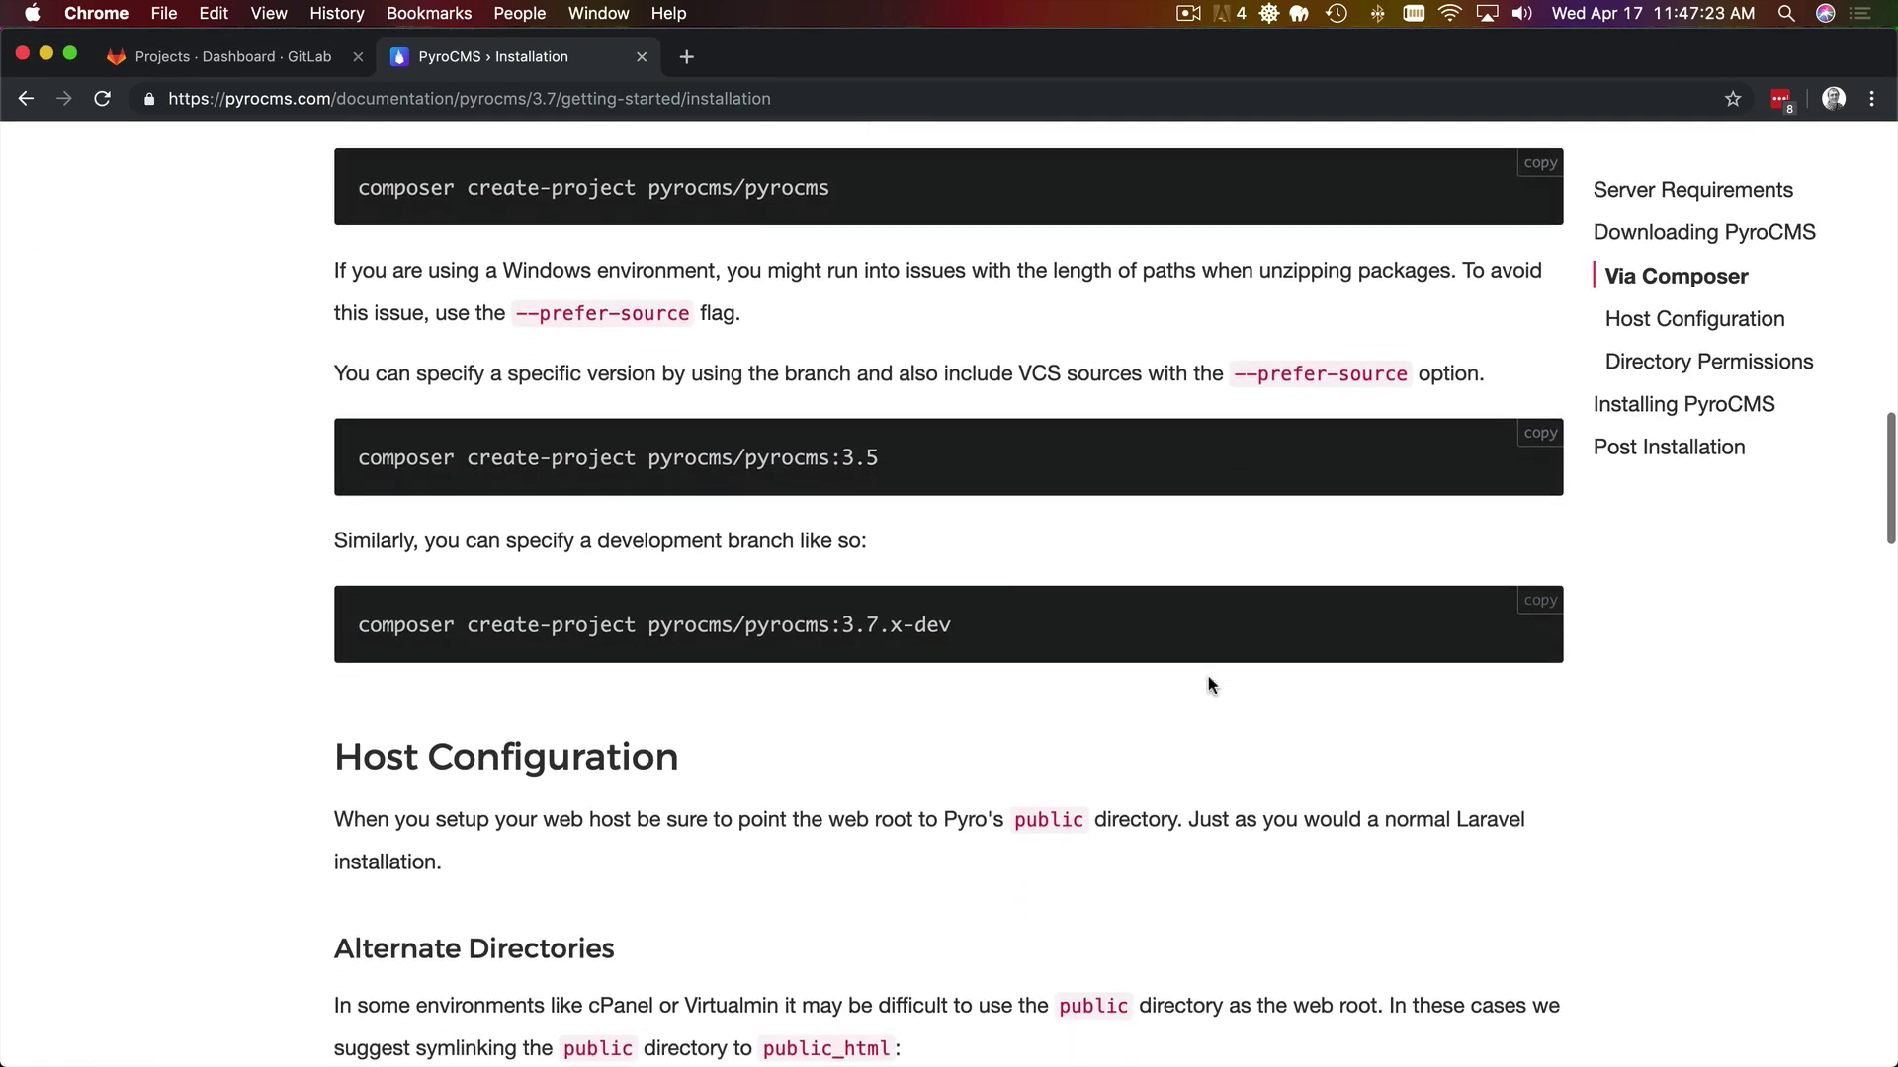
pyautogui.click(1538, 603)
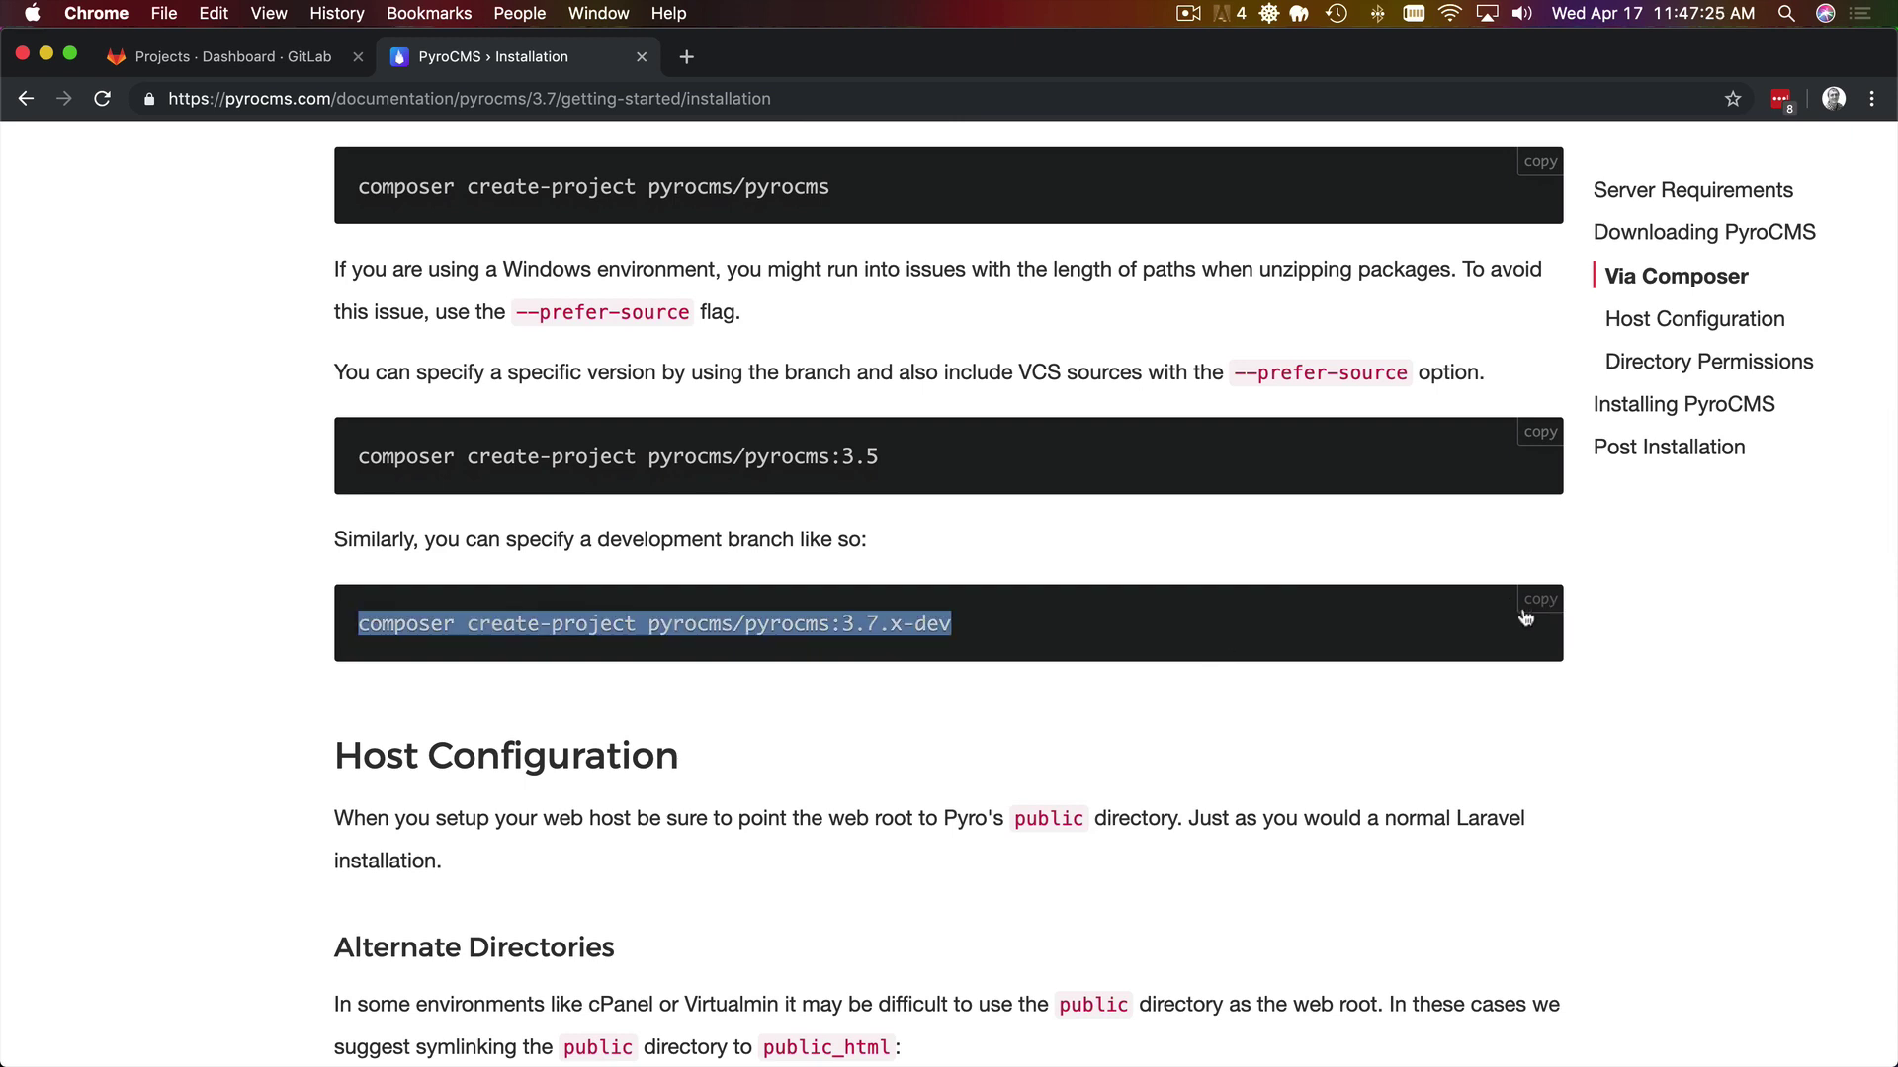
pyautogui.press('super+Tab')
pyautogui.press('super+Tab')
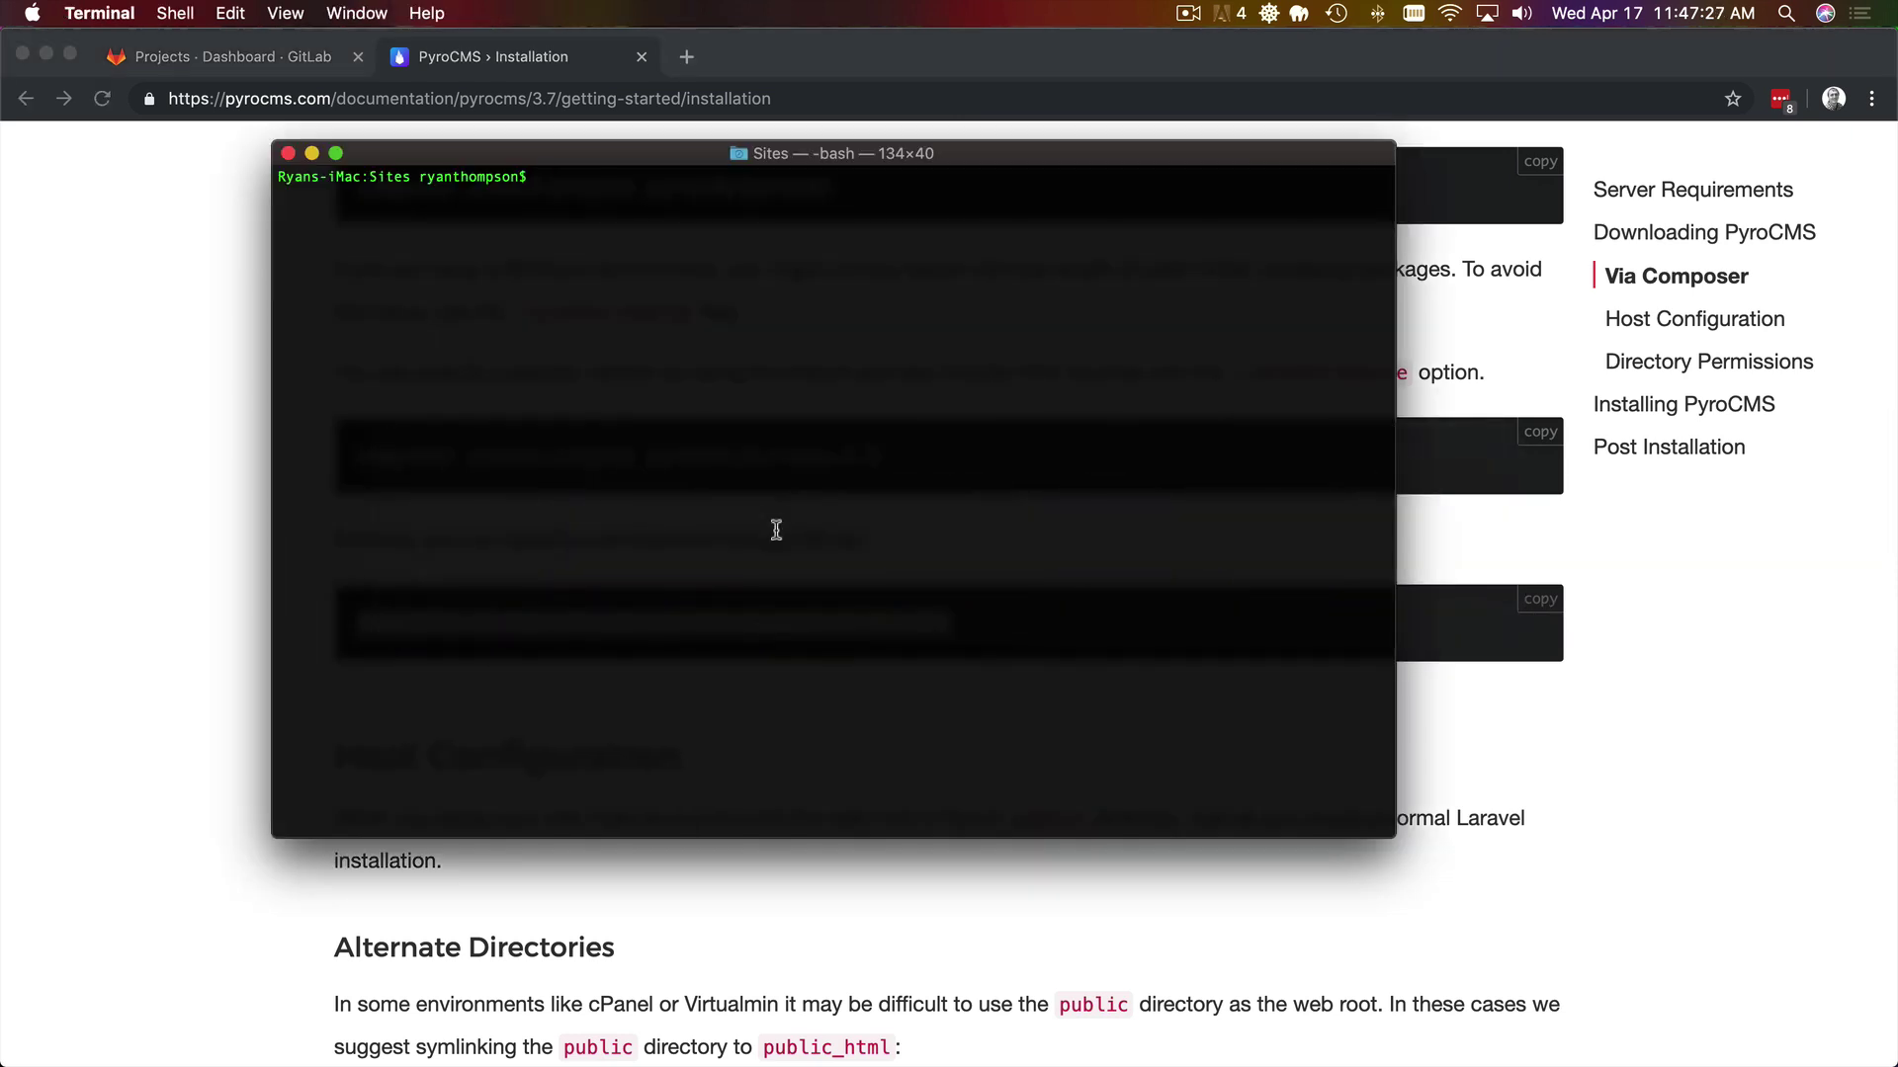
# - Paste the pyrocms 3.7.x-dev composer command and append the obgyngroup.com domain as the folder
pyautogui.press('super+v')
pyautogui.press('super+Tab')
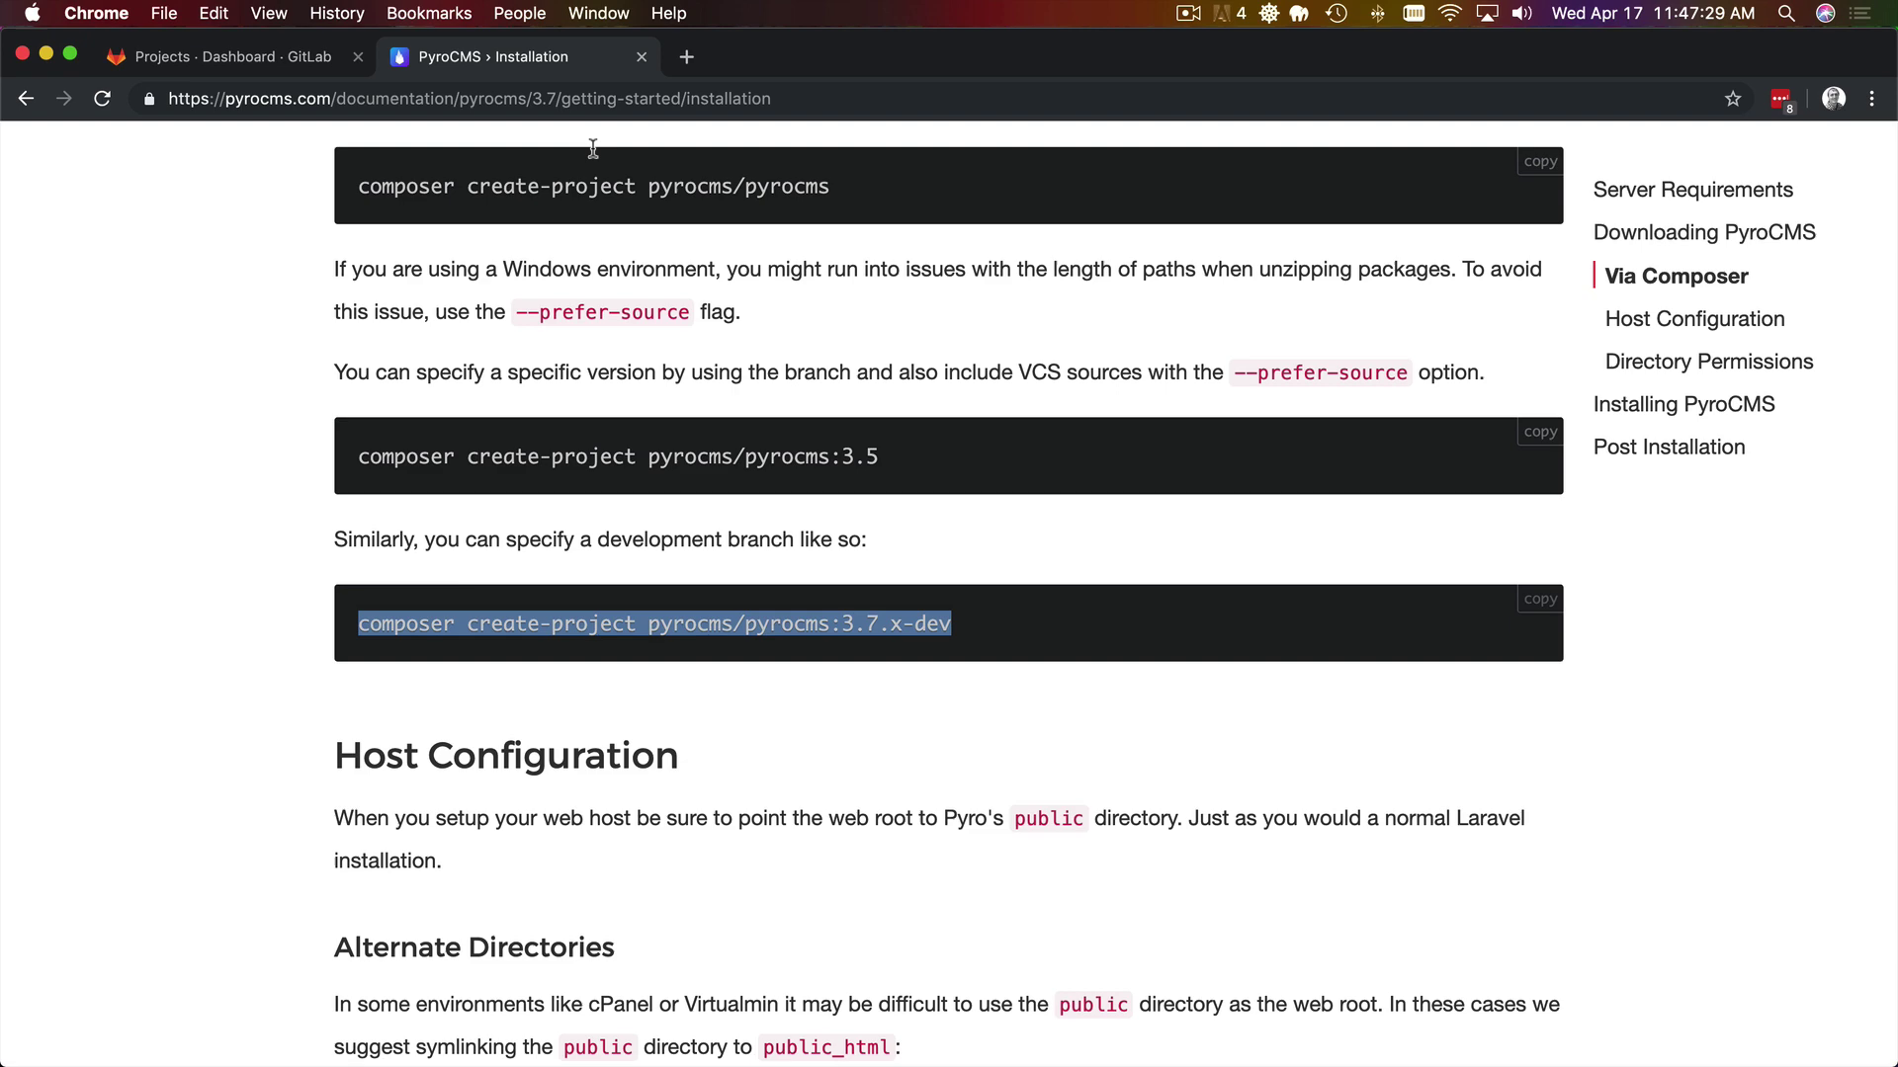
pyautogui.click(686, 57)
pyautogui.write('ab')
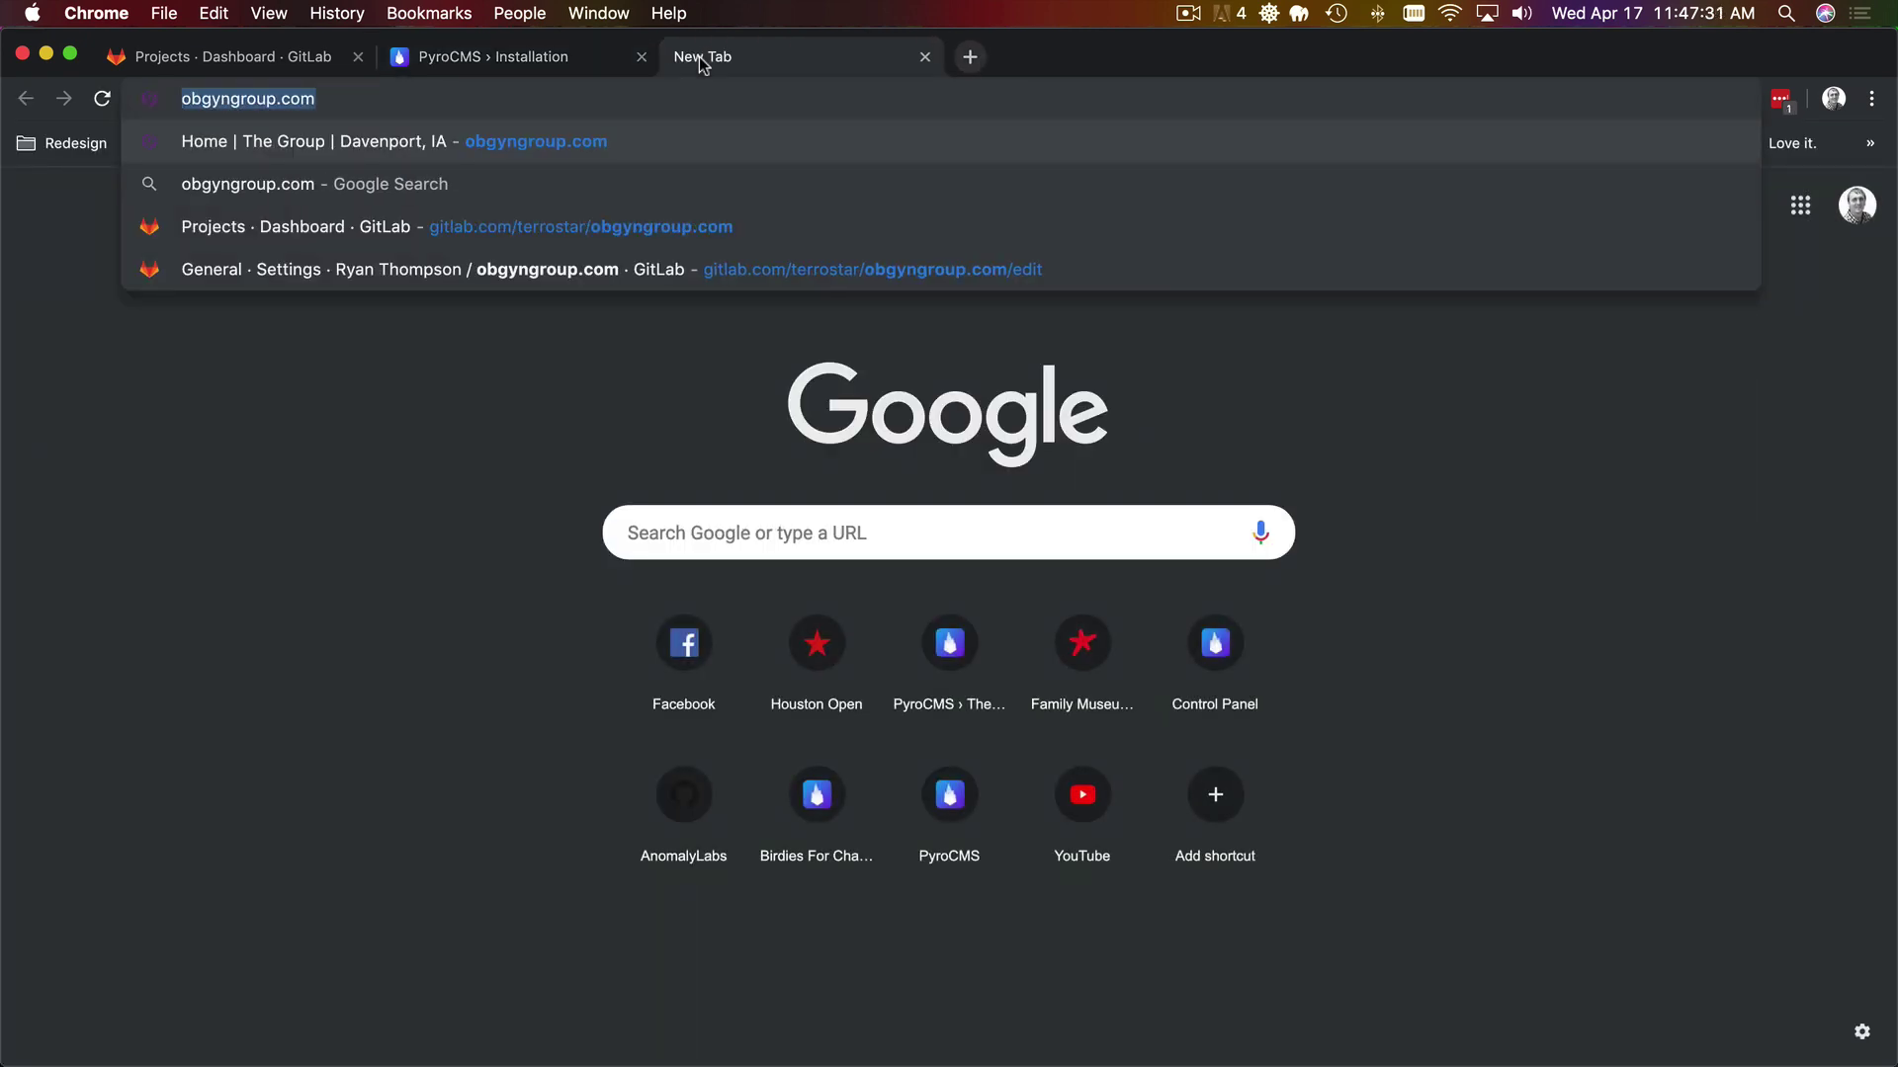
pyautogui.press('super+w')
pyautogui.press('super+Tab')
pyautogui.press('super+v')
# - Strip the http prefix and typo from the domain, then run composer create-project
pyautogui.hotkey('alt', 'Left')
pyautogui.hotkey('alt', 'Left')
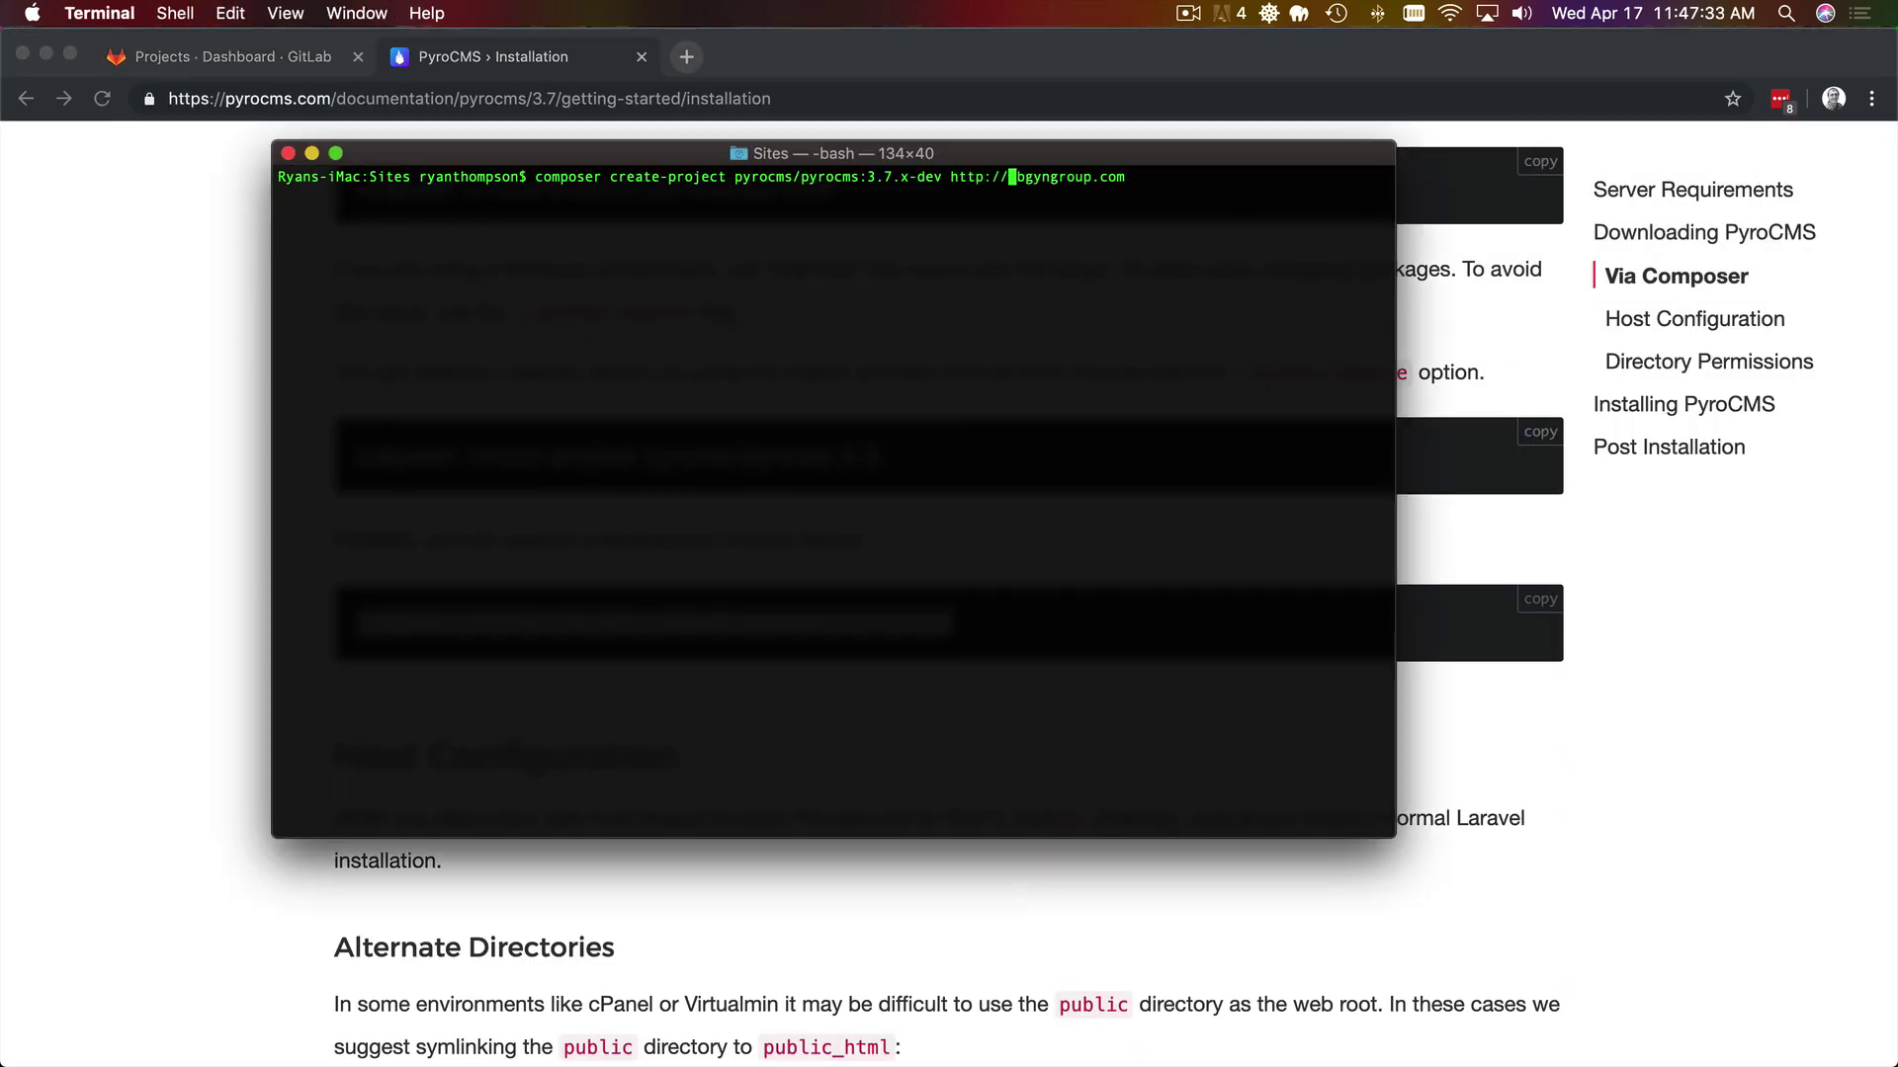
pyautogui.press('BackSpace')
pyautogui.press('BackSpace')
pyautogui.press('BackSpace')
pyautogui.press('BackSpace')
pyautogui.press('BackSpace')
pyautogui.press('BackSpace')
pyautogui.press('BackSpace')
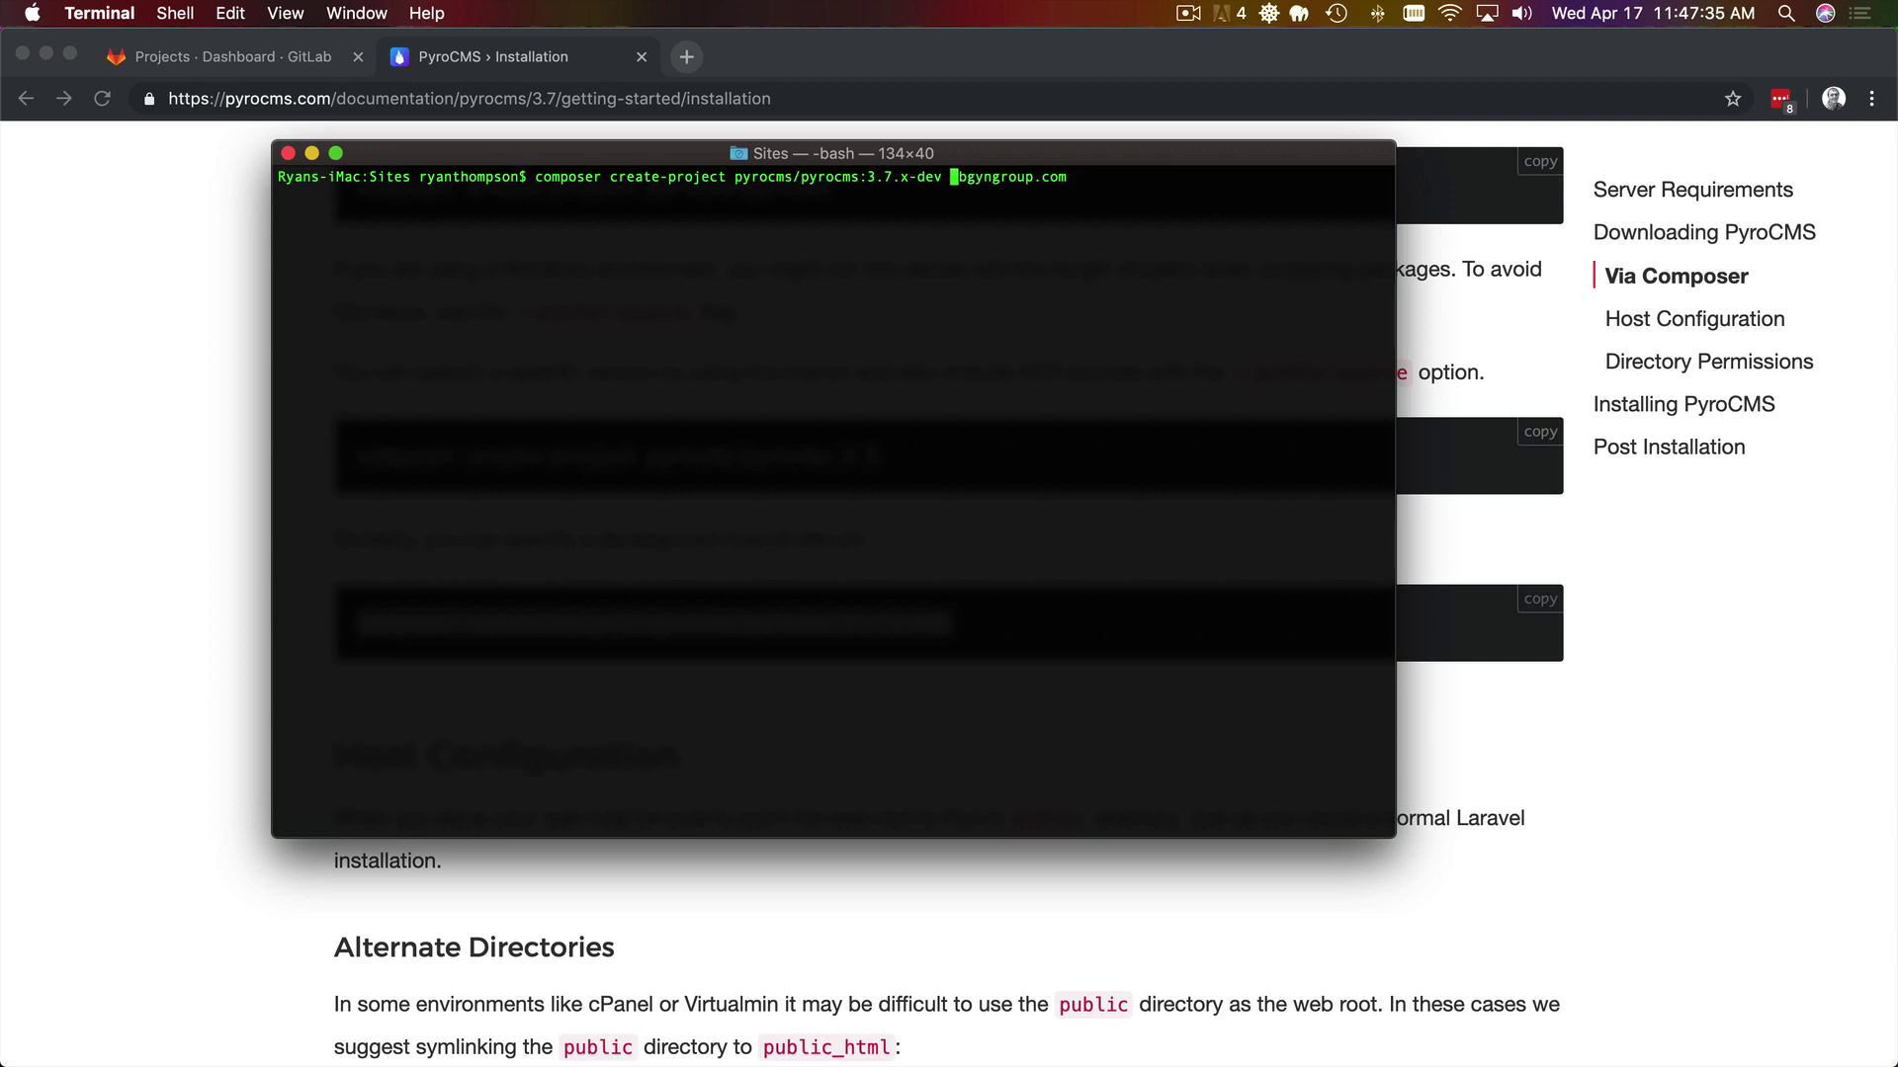
pyautogui.press('Delete')
pyautogui.write('o')
pyautogui.hotkey('ctrl', 'e')
pyautogui.press('Return')
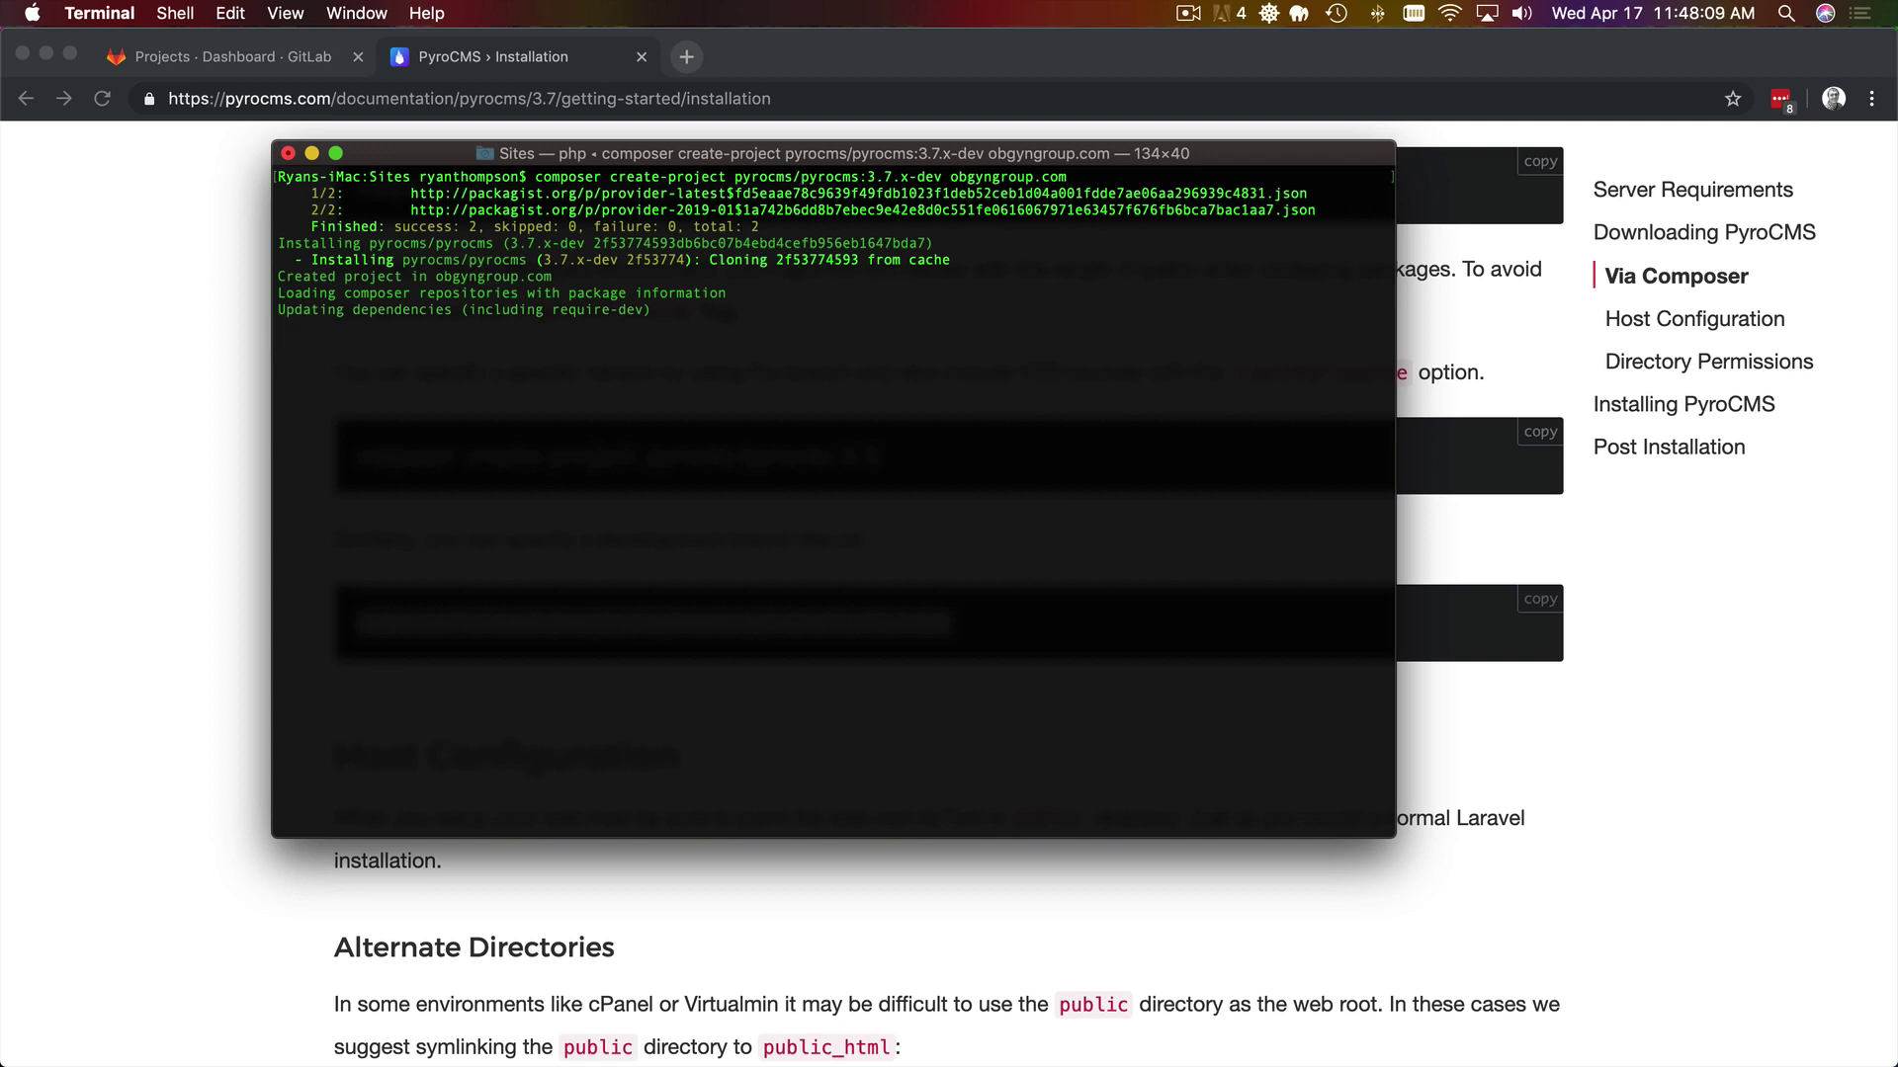
pyautogui.click(252, 57)
pyautogui.click(1658, 209)
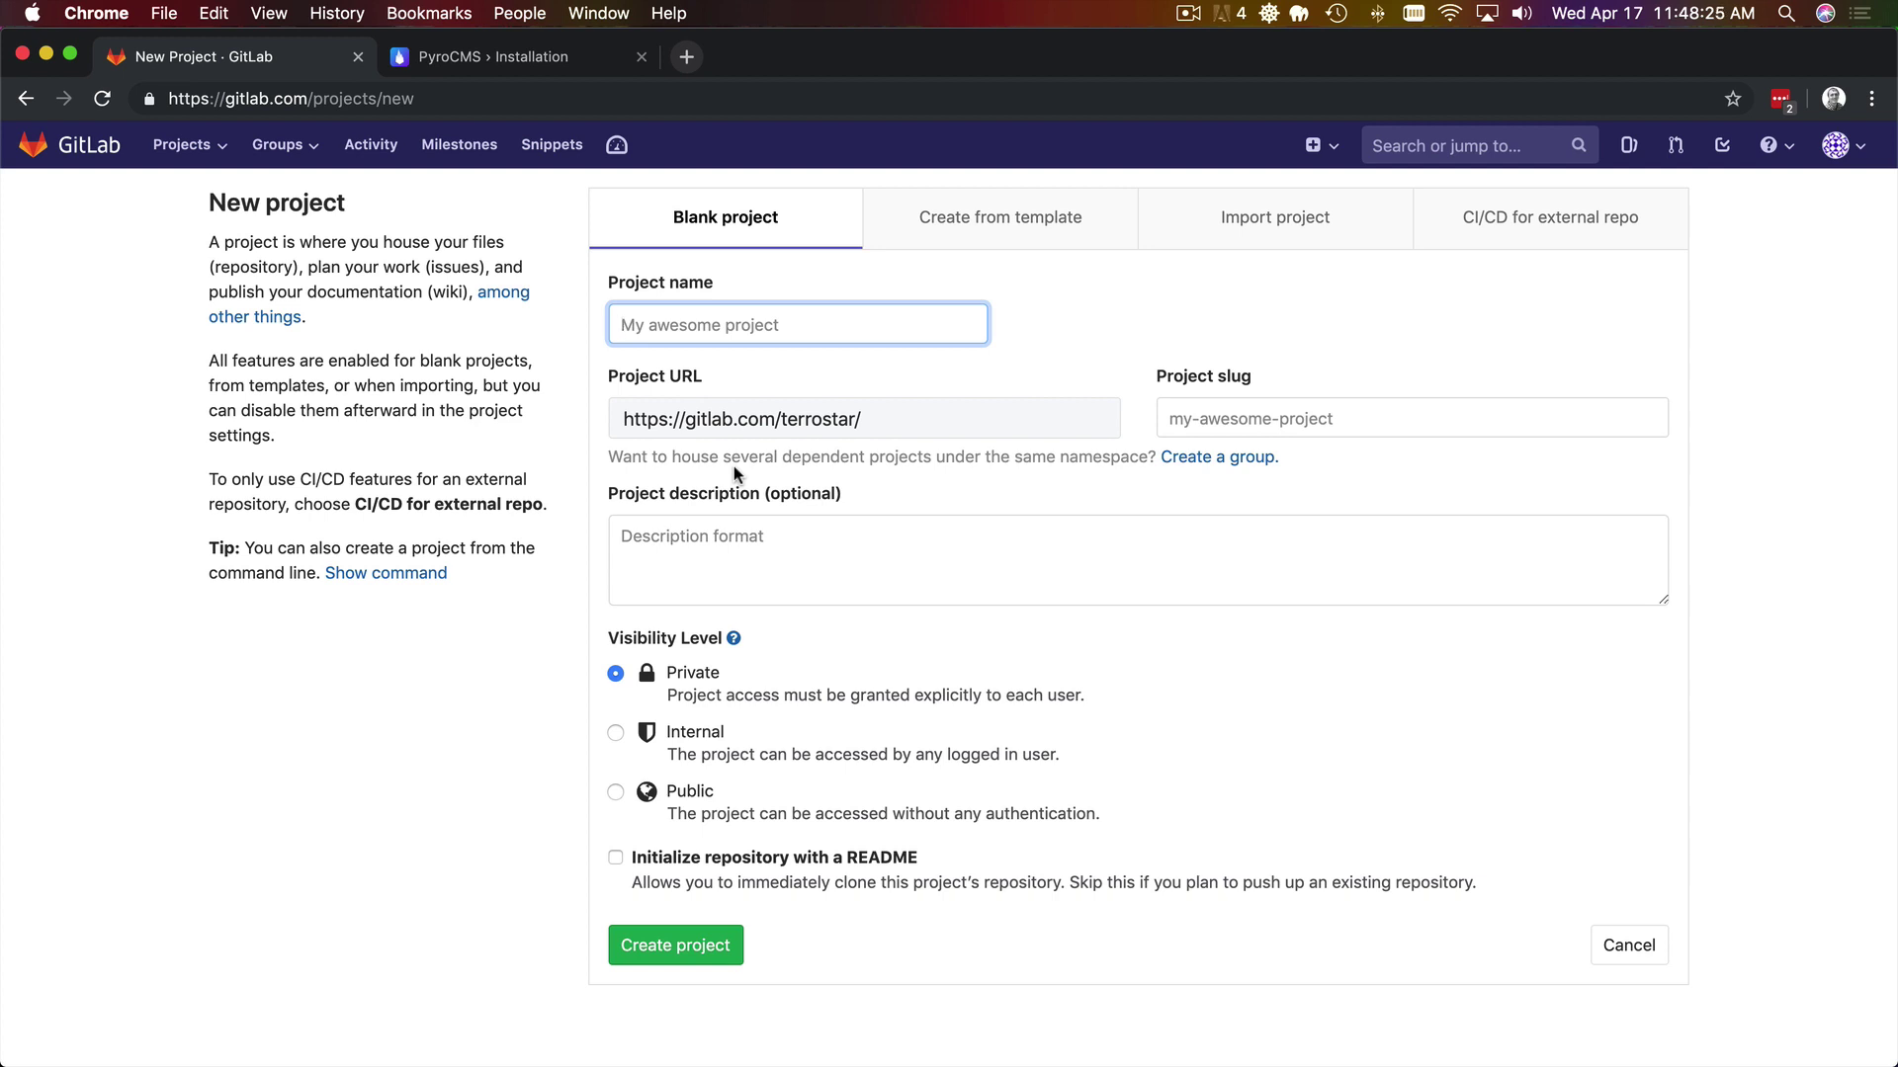
pyautogui.write('http://obgyngroup.com')
pyautogui.press('super+Left')
pyautogui.hotkey('shift', 'Right')
pyautogui.hotkey('shift', 'Right')
pyautogui.hotkey('shift', 'Right')
pyautogui.hotkey('shift', 'Right')
pyautogui.hotkey('shift', 'Right')
pyautogui.hotkey('shift', 'Right')
pyautogui.hotkey('shift', 'Right')
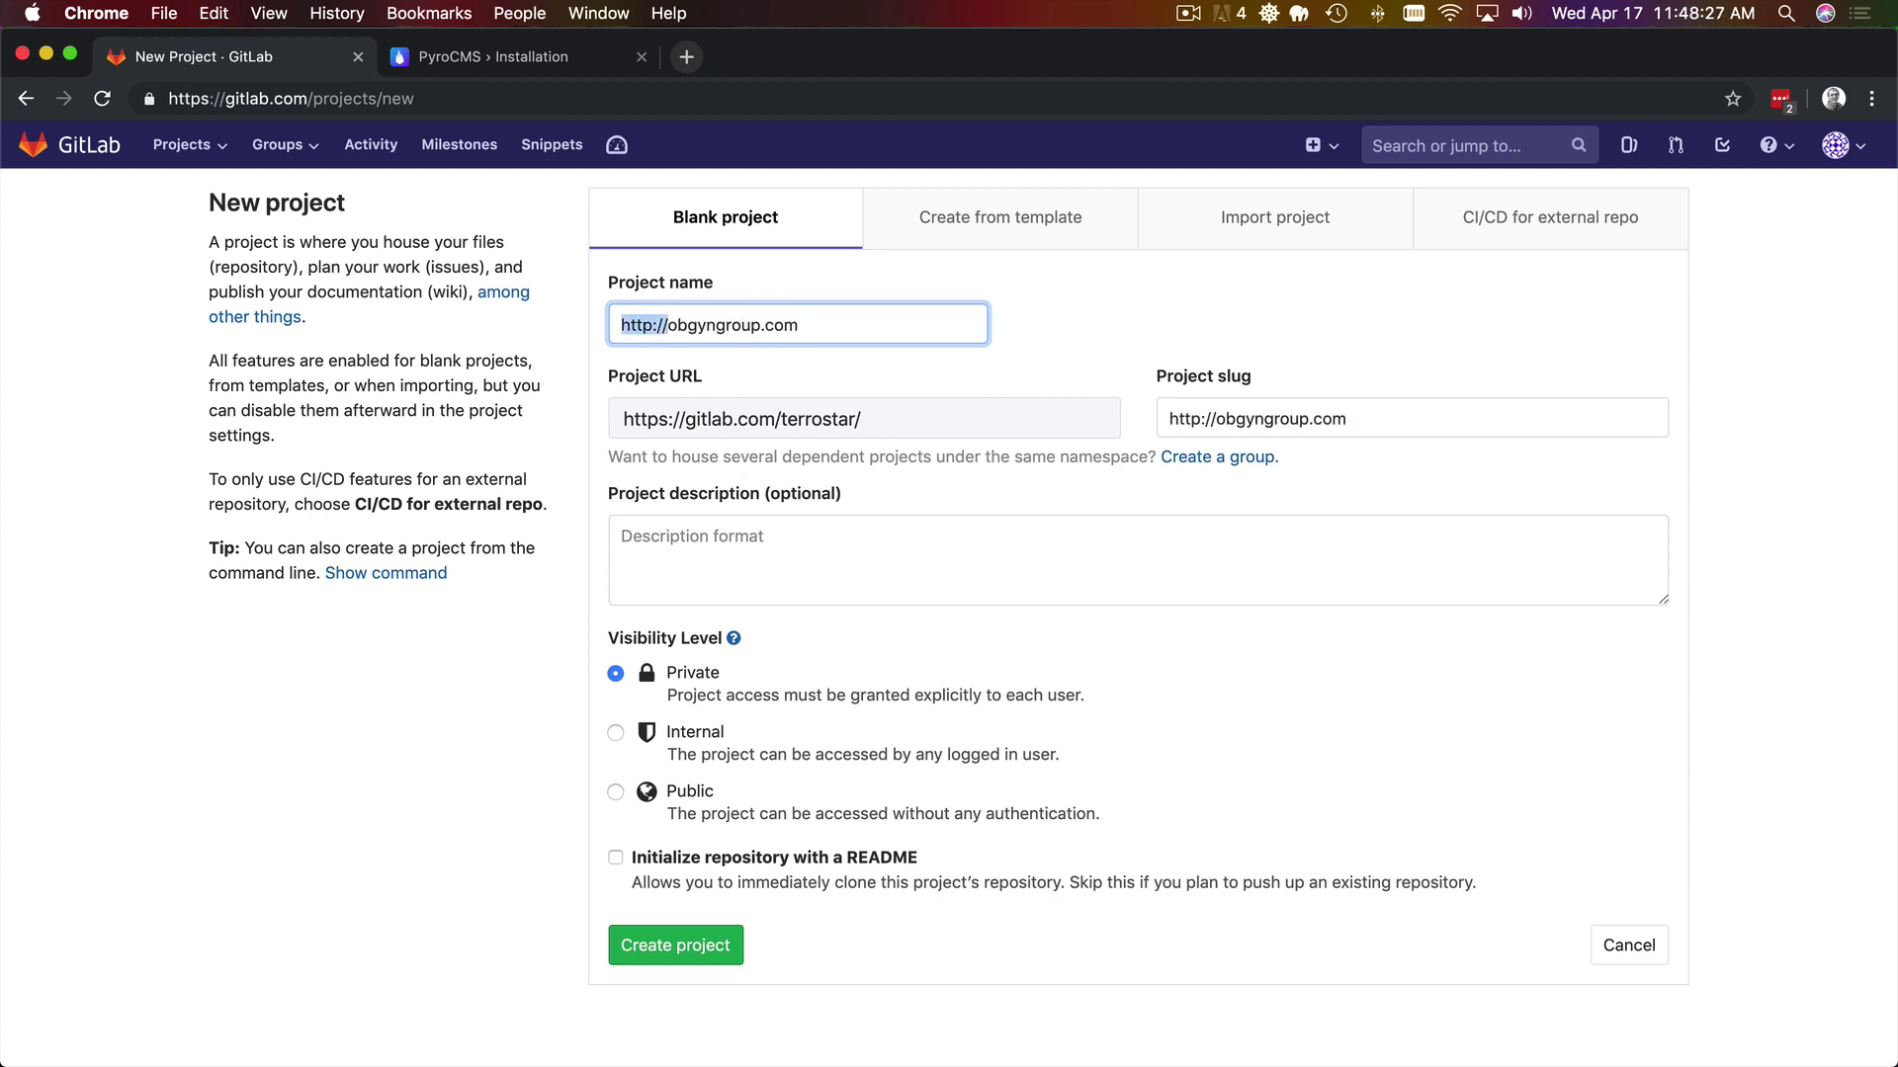
pyautogui.press('BackSpace')
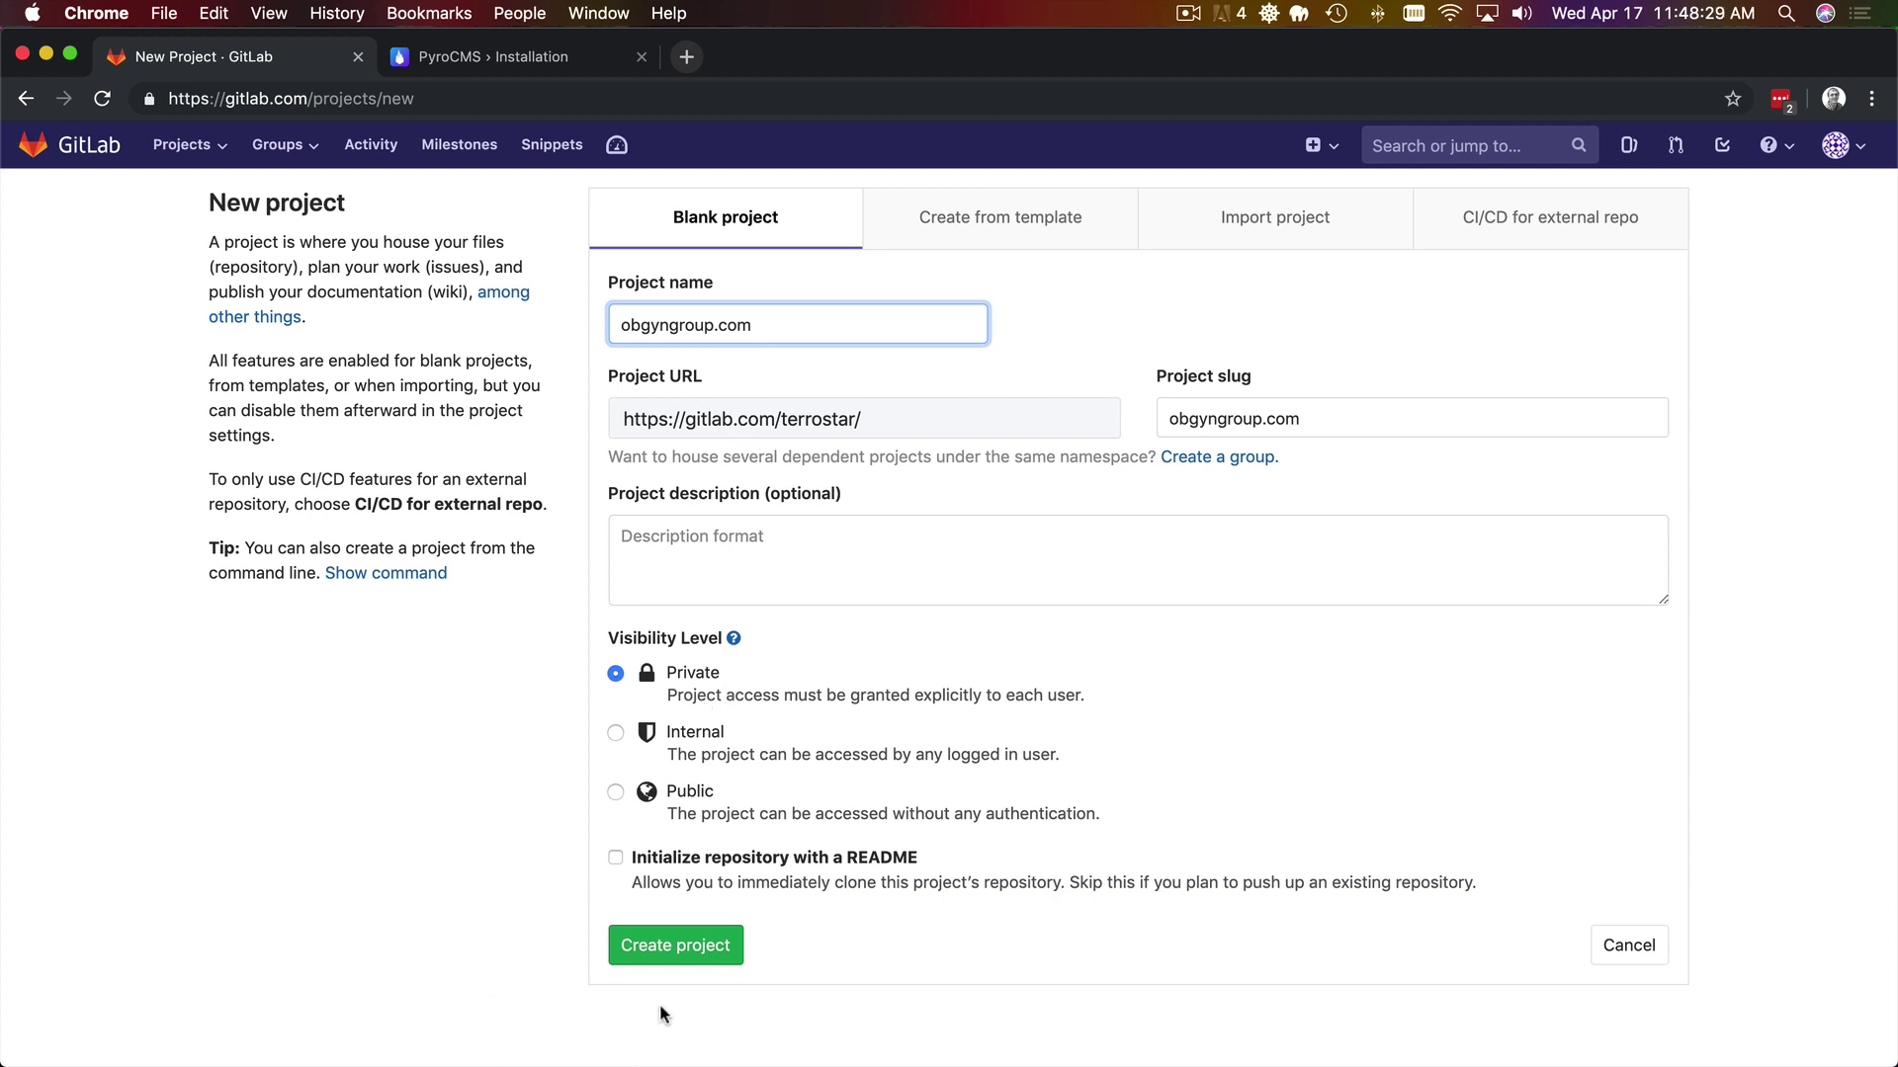
pyautogui.click(675, 951)
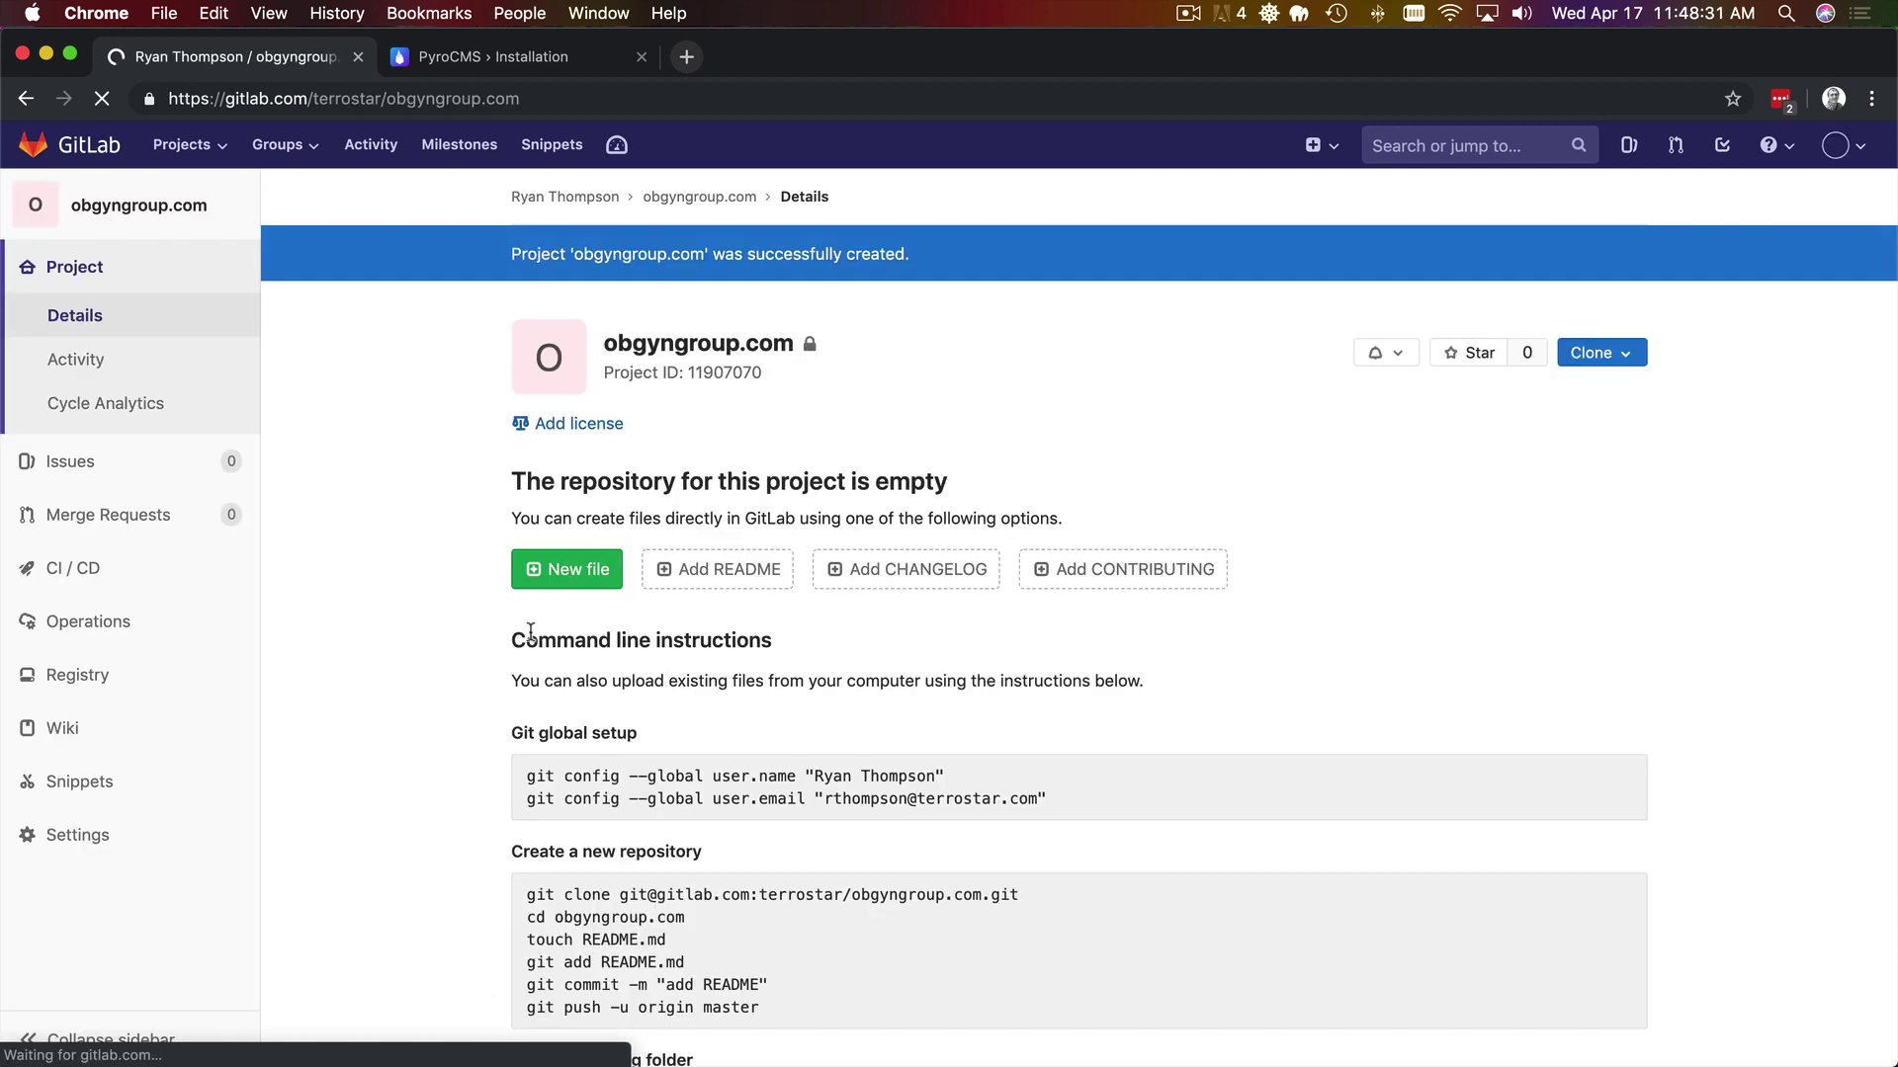
# - Copy the new project's SSH clone address
pyautogui.click(1601, 354)
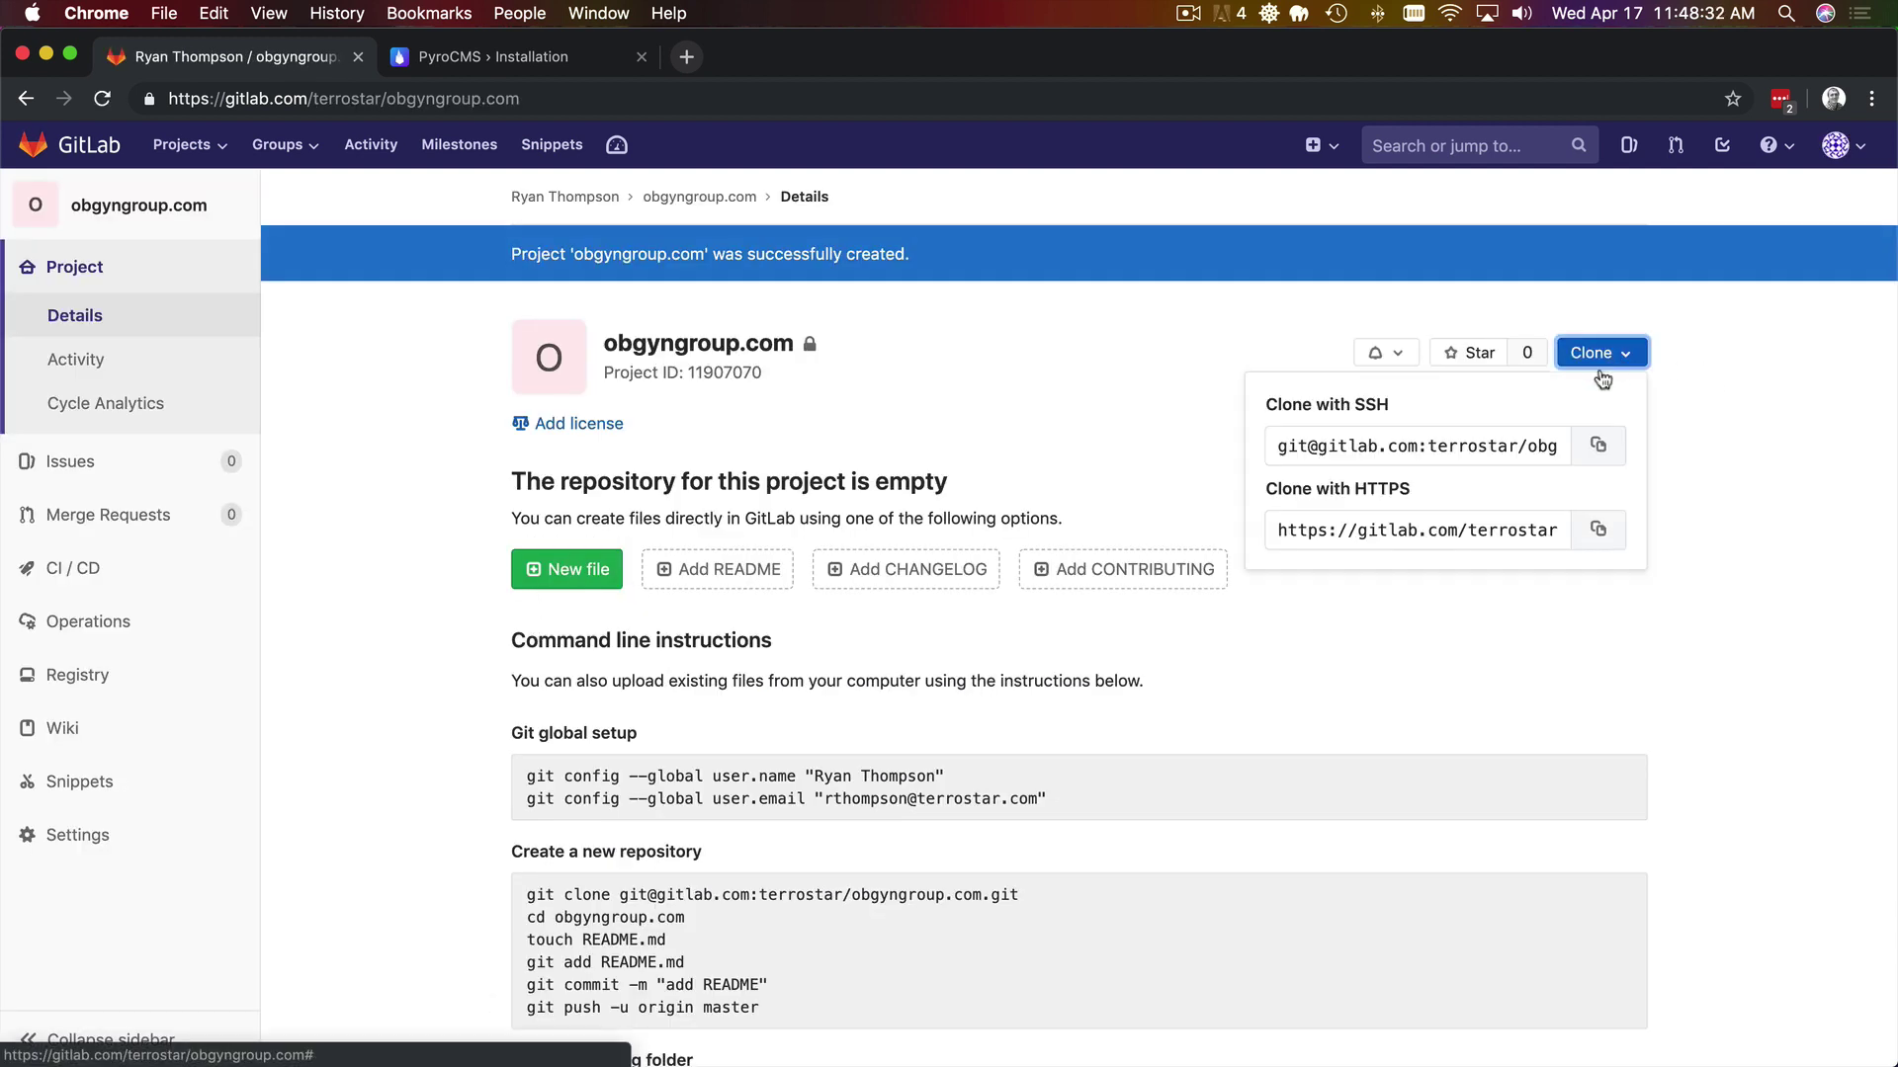
pyautogui.click(1445, 448)
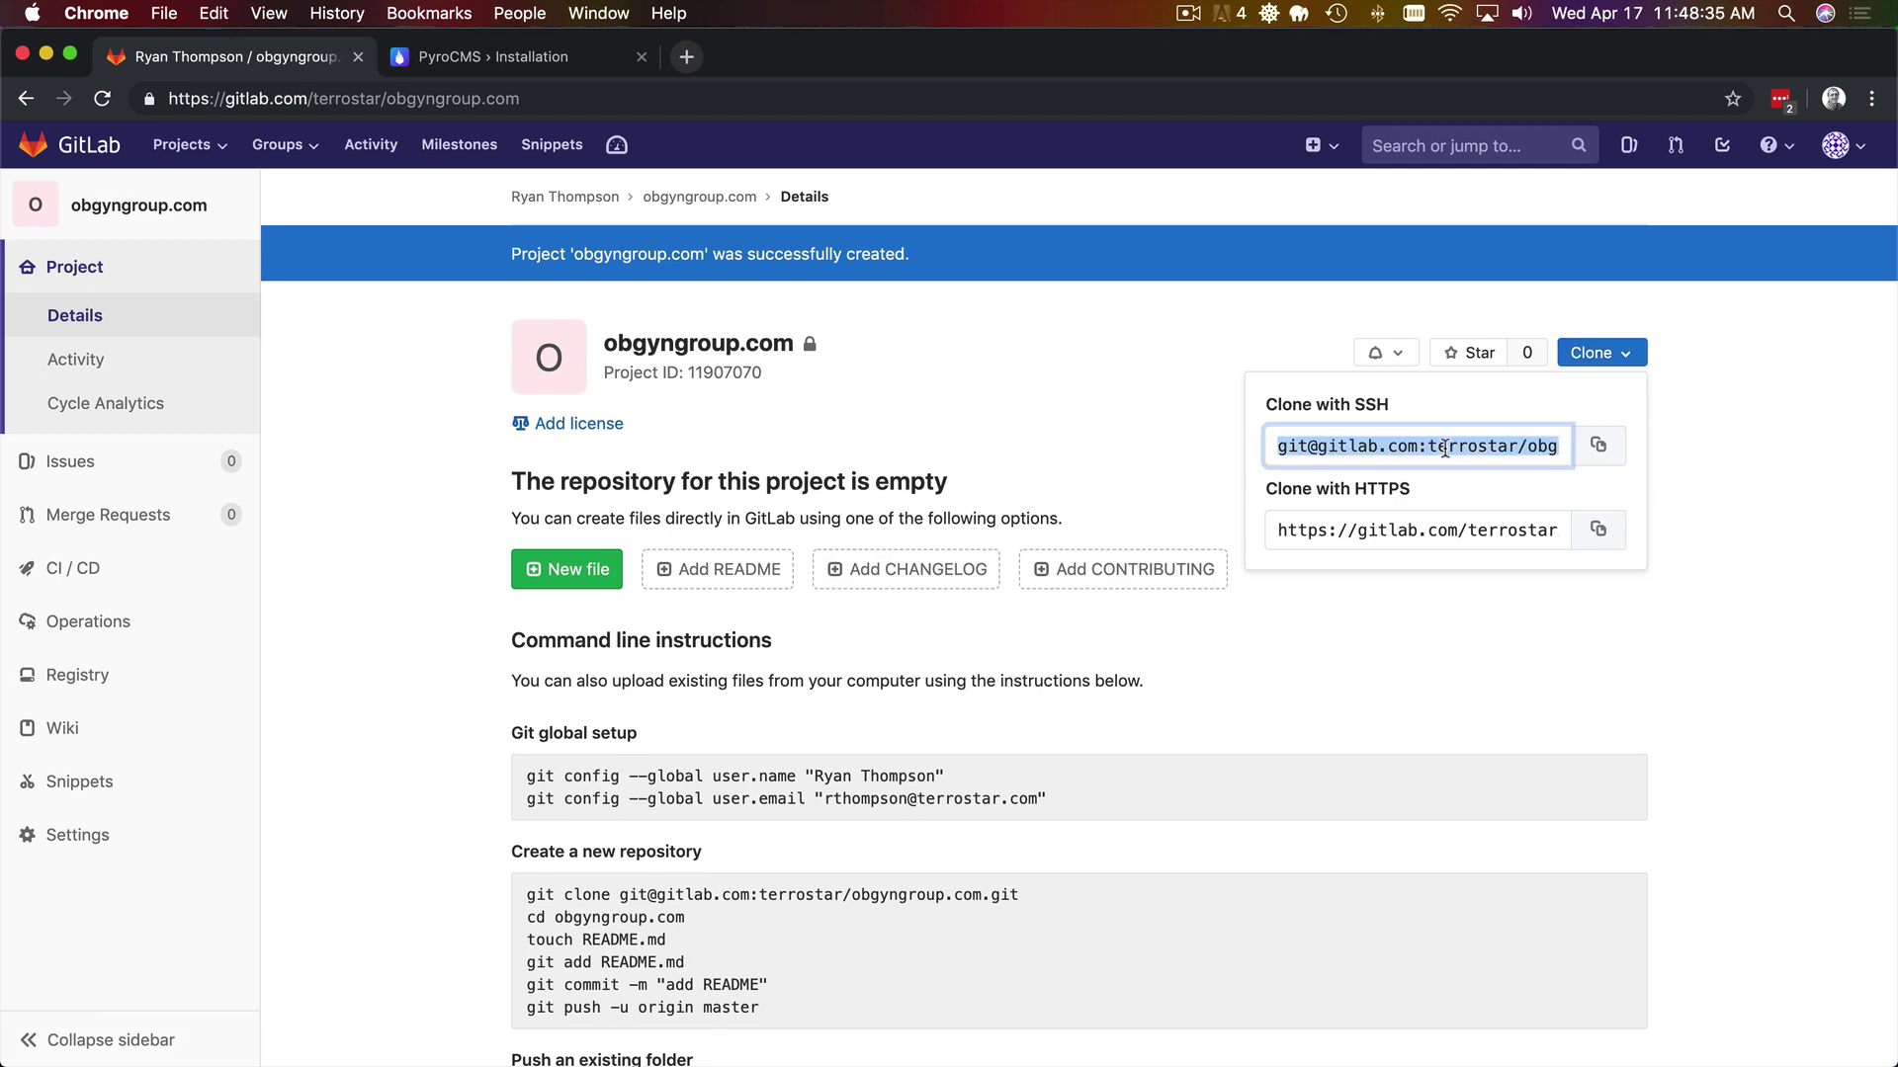
pyautogui.press('super+Tab')
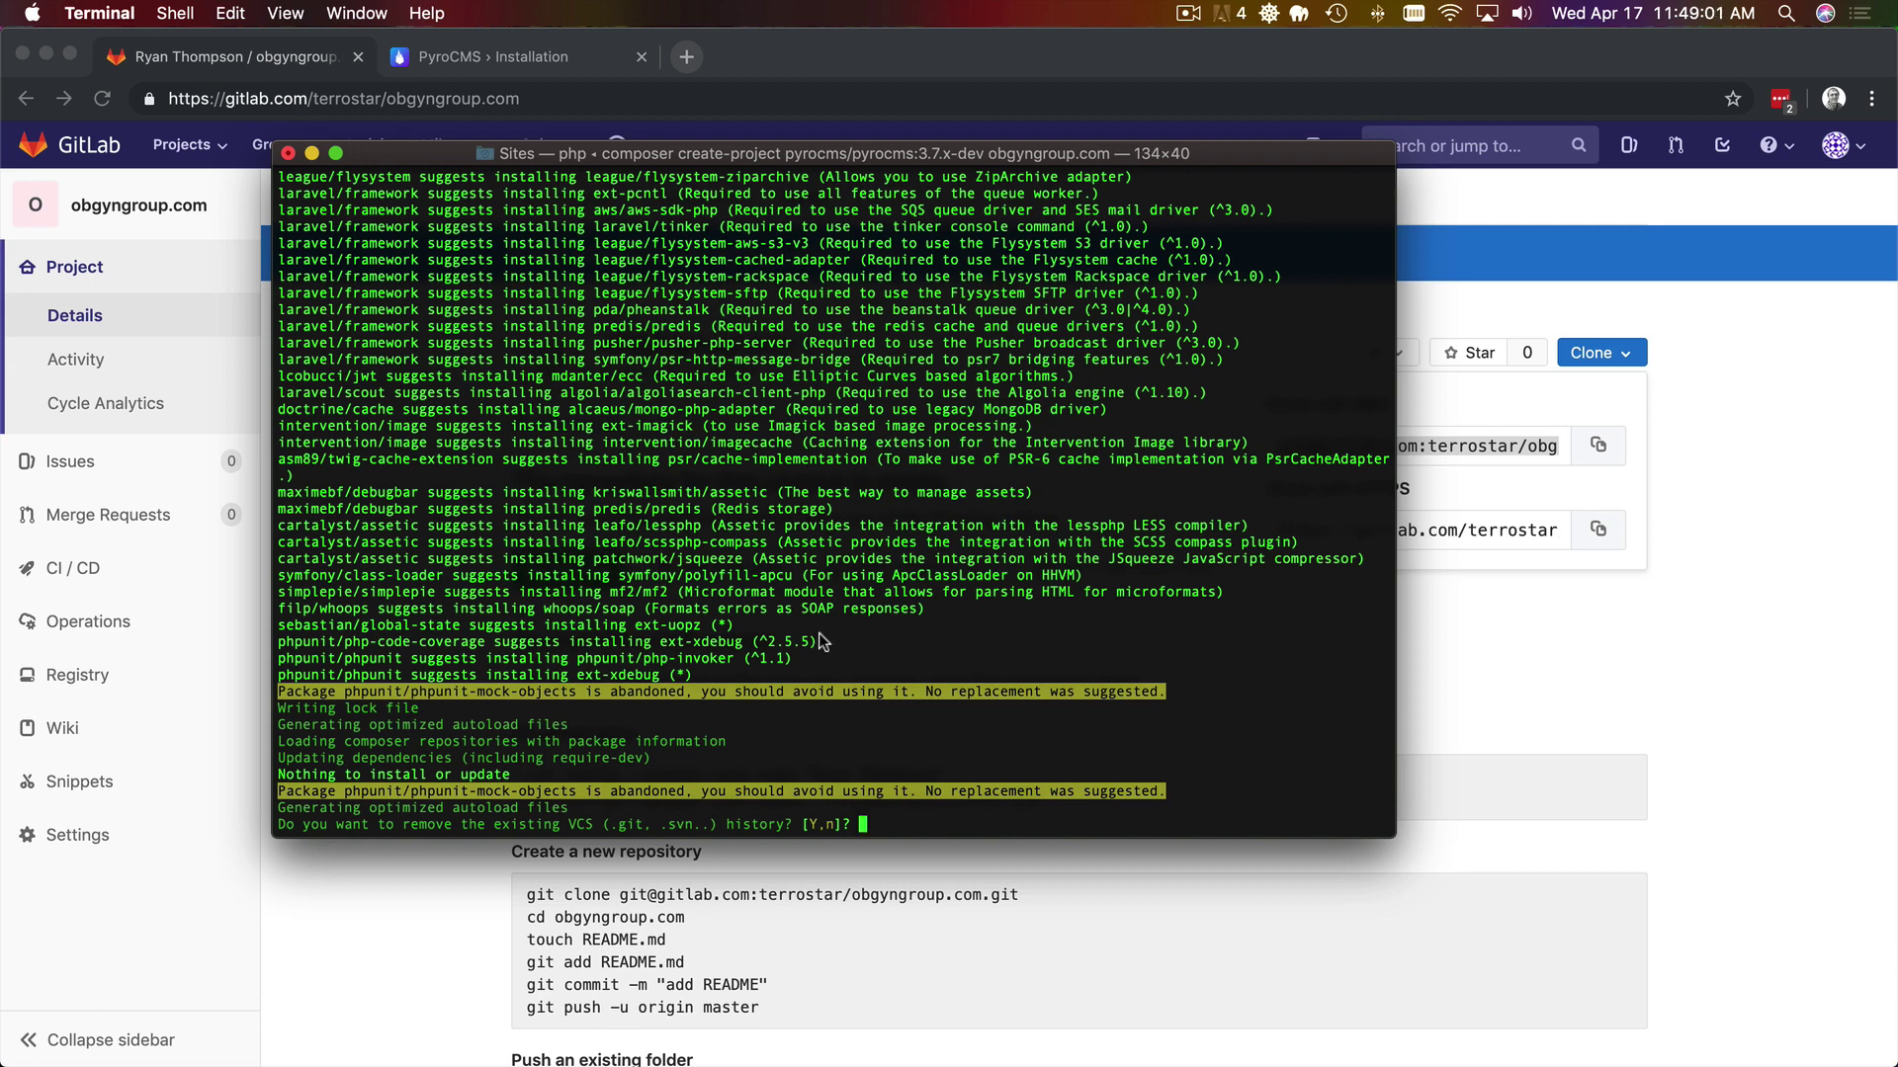
# - Answer n to keep the VCS history and cd into obgyngroup.com/
pyautogui.write('n')
pyautogui.press('Return')
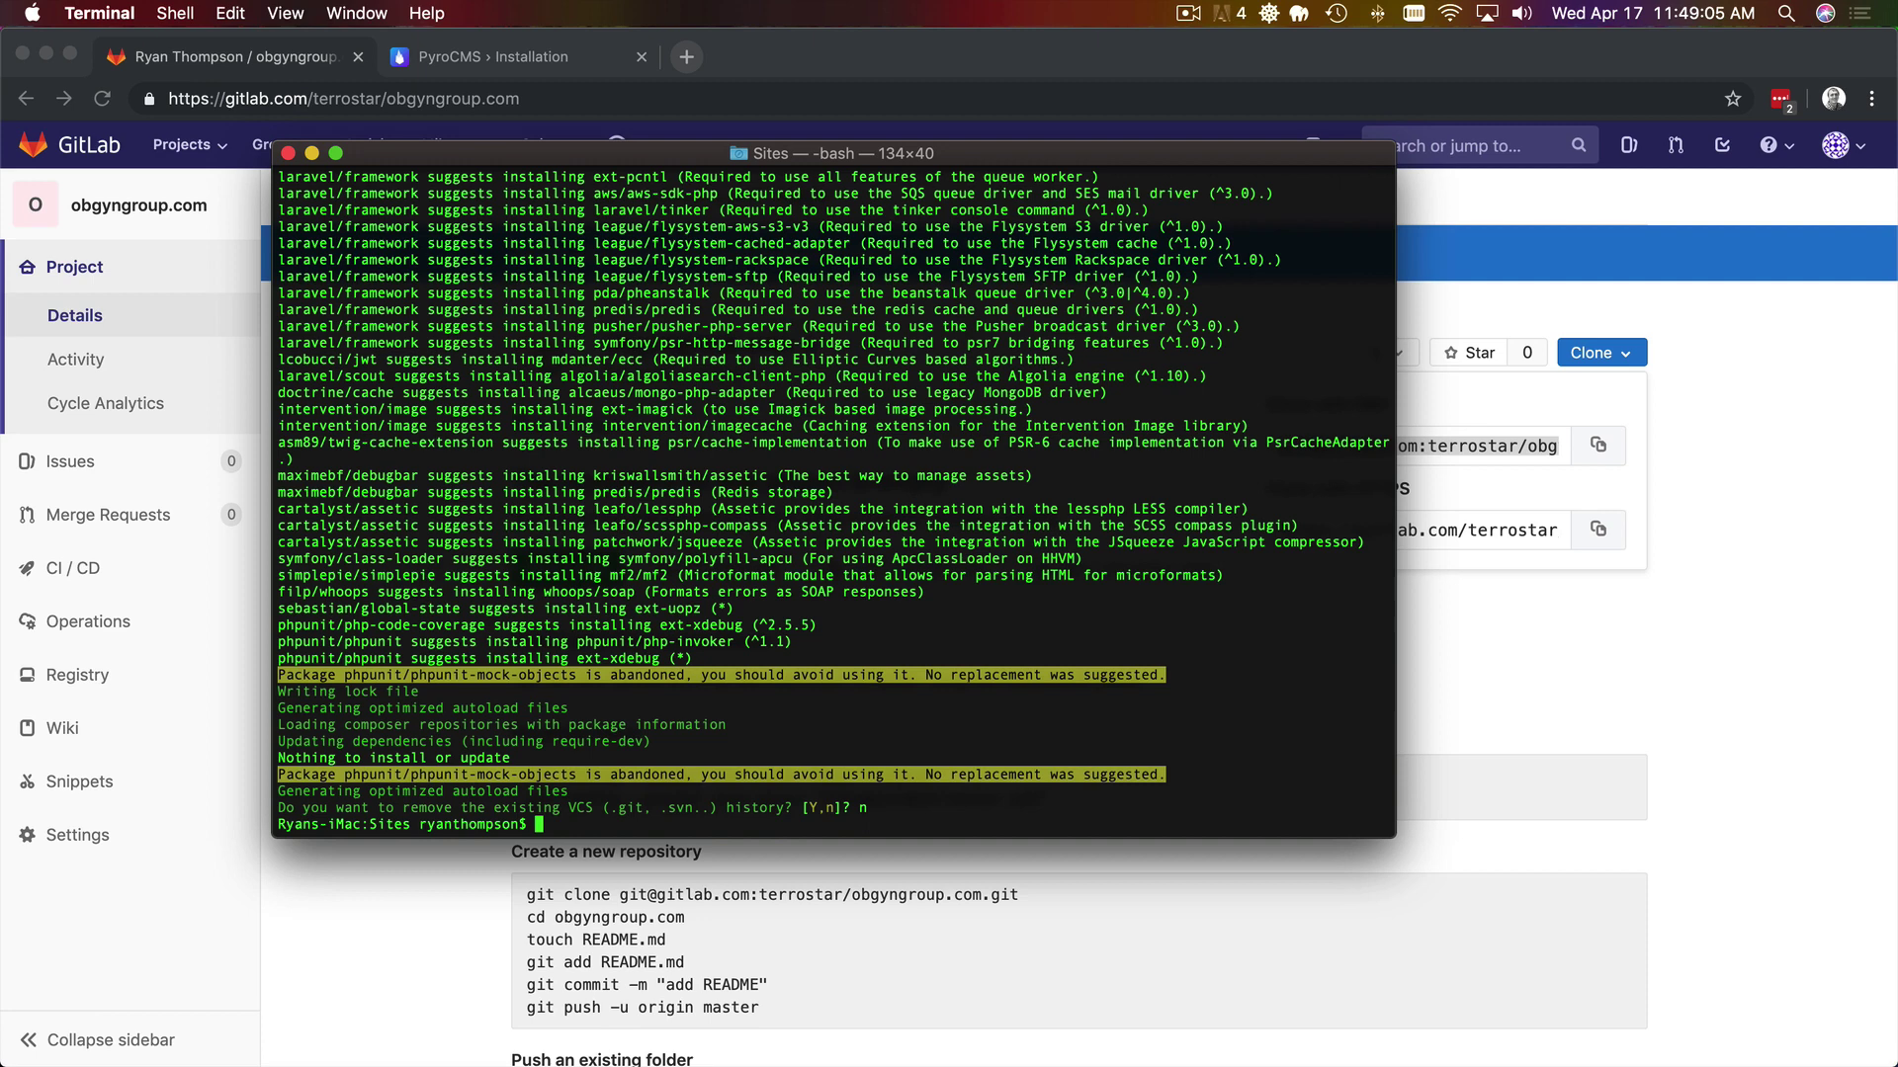
pyautogui.write('cd obgyngroup.com/')
pyautogui.press('Return')
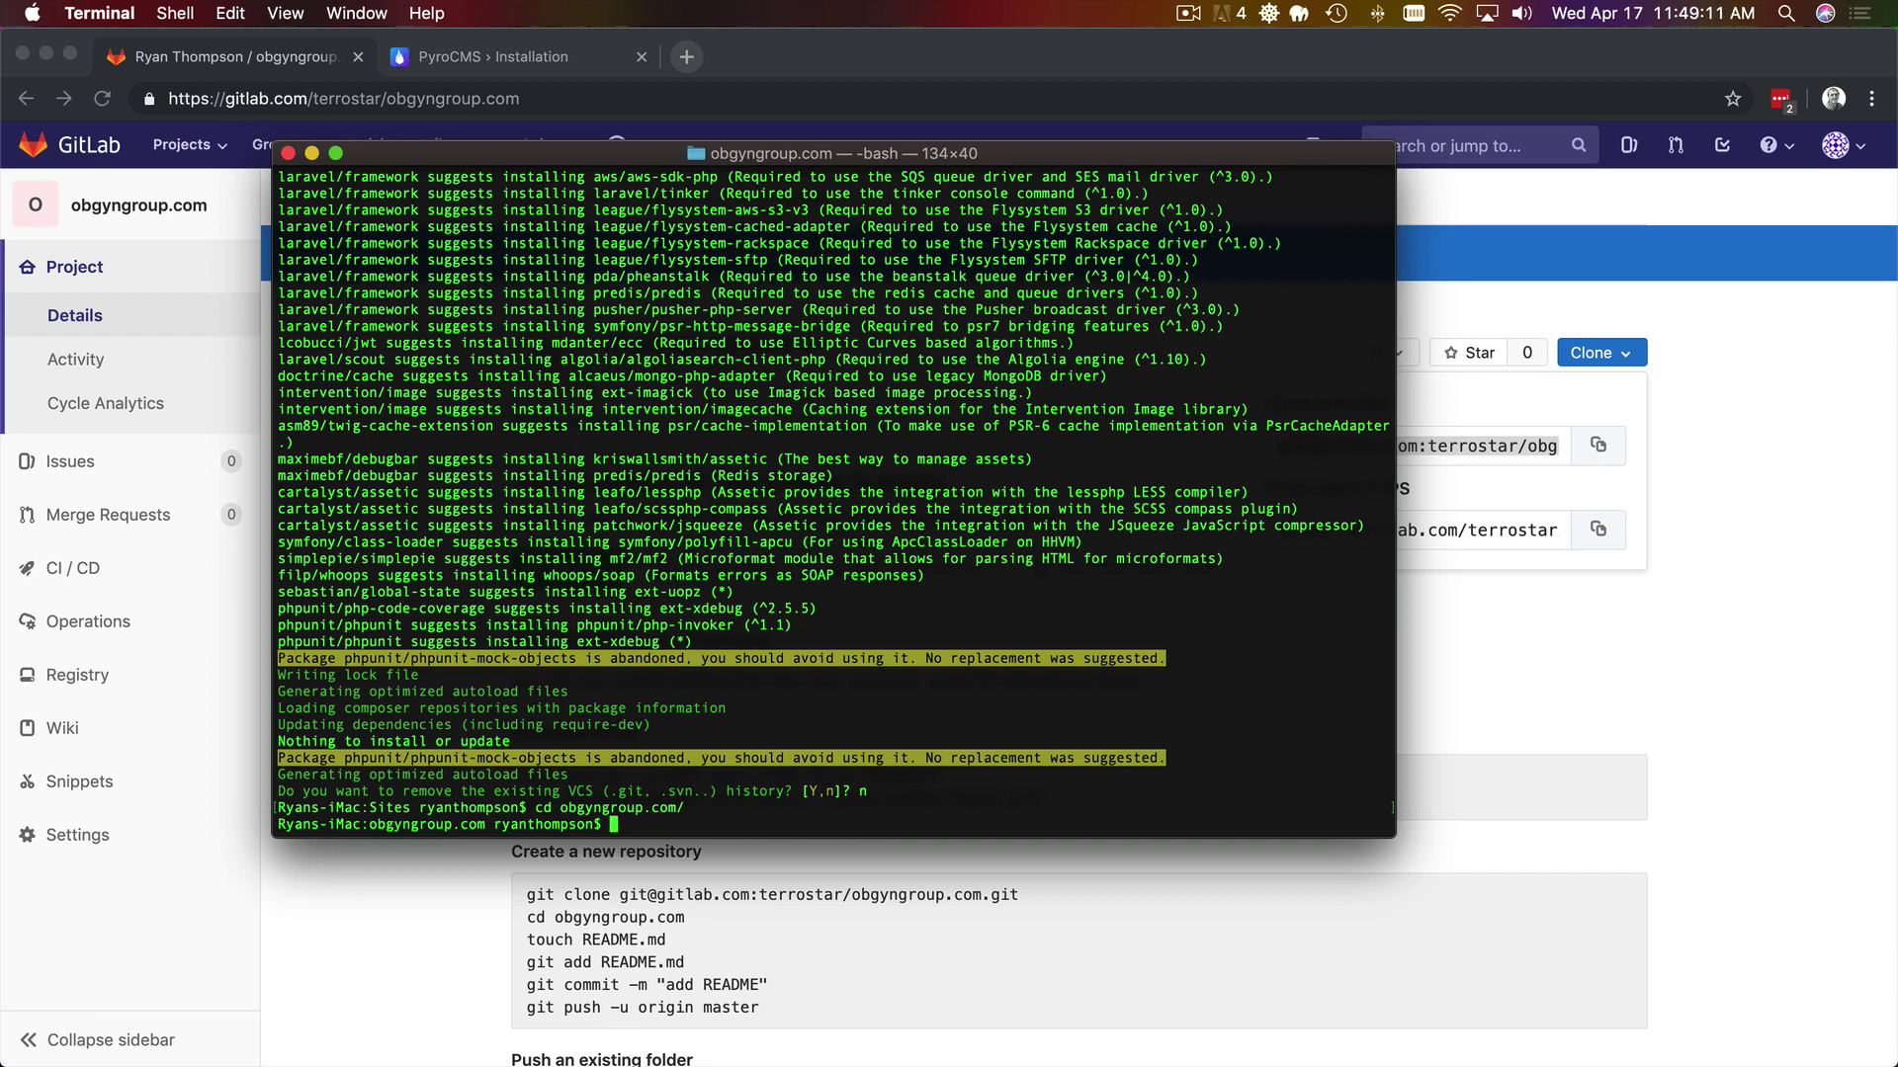
# - Run open . to show the project folder in Finder
pyautogui.write('open')
pyautogui.press('Return')
pyautogui.press('Up')
pyautogui.write('.')
pyautogui.press('Return')
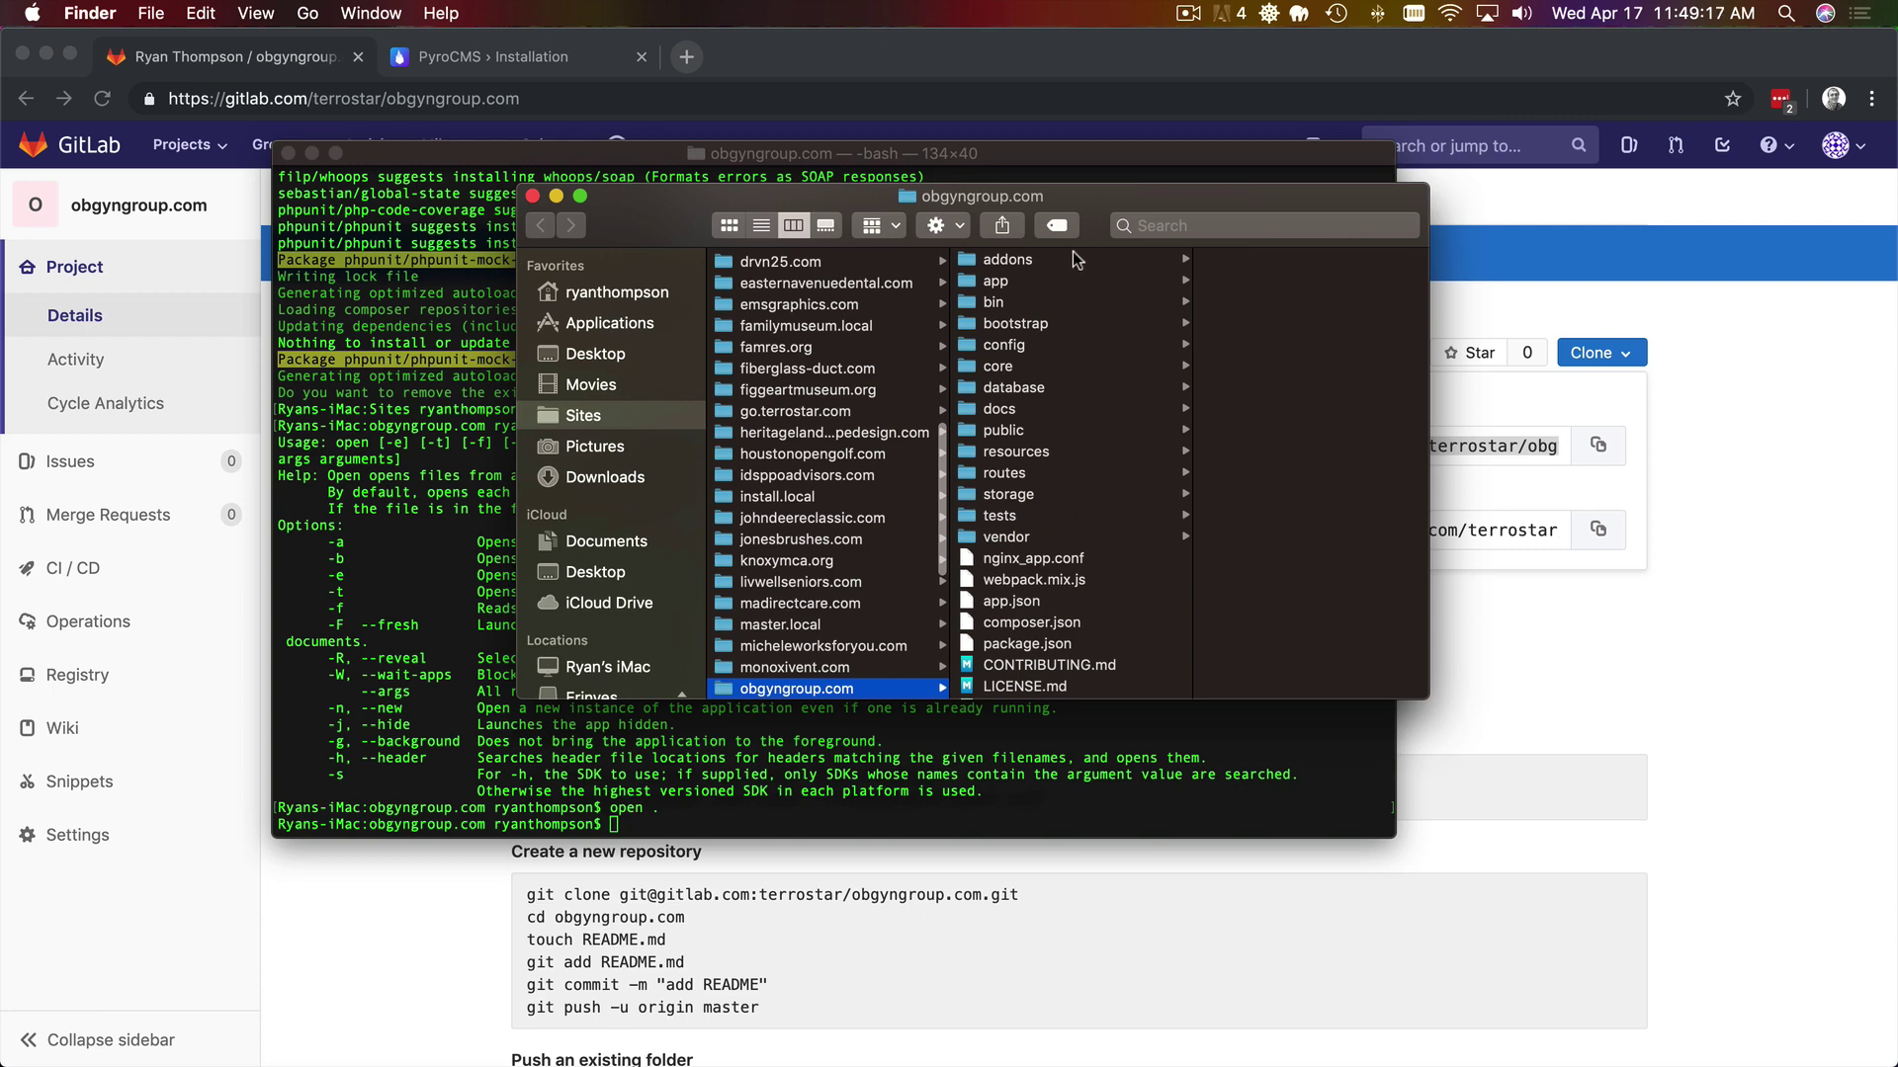
# - Browse the project's addons, app, public and routes folders in Finder's column view
pyautogui.click(1076, 260)
pyautogui.press('Down')
pyautogui.press('Down')
pyautogui.press('Down')
pyautogui.press('Down')
pyautogui.press('Down')
pyautogui.press('Down')
pyautogui.press('Down')
pyautogui.press('Down')
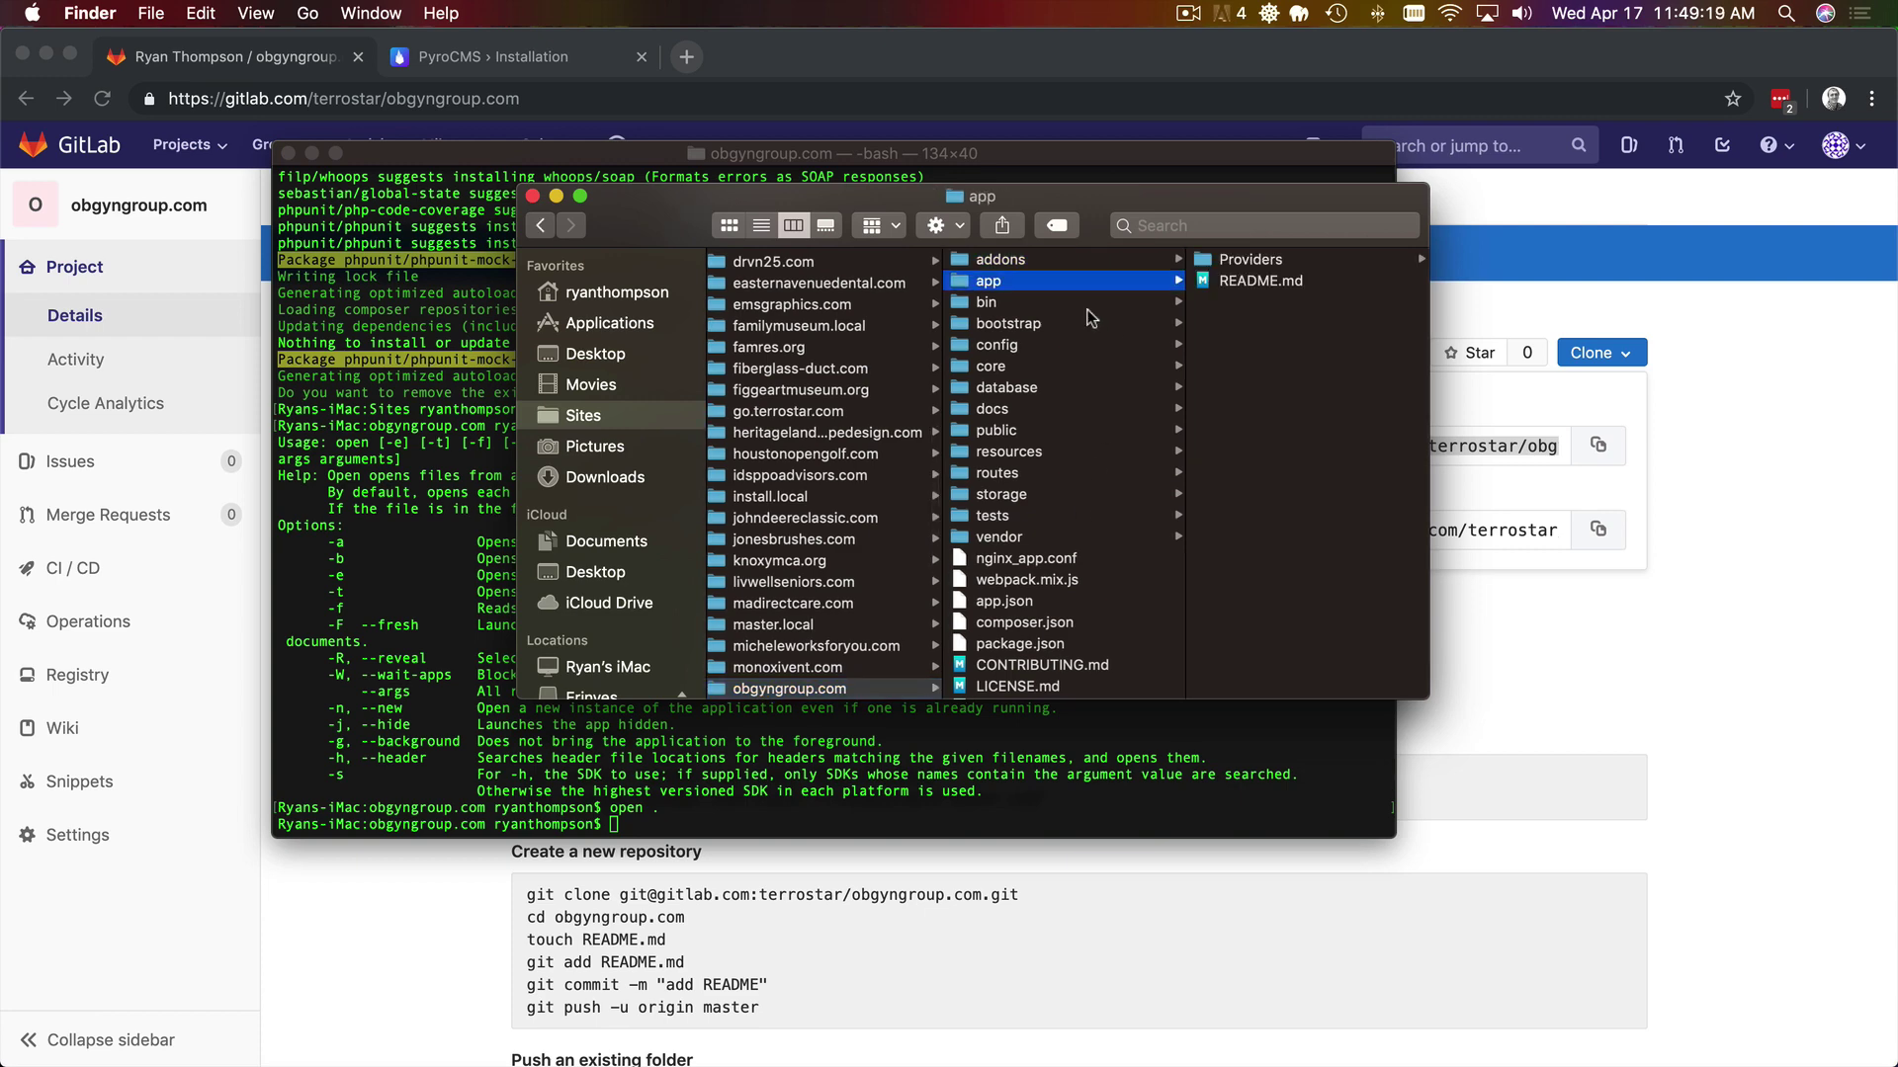
pyautogui.press('Down')
pyautogui.press('Down')
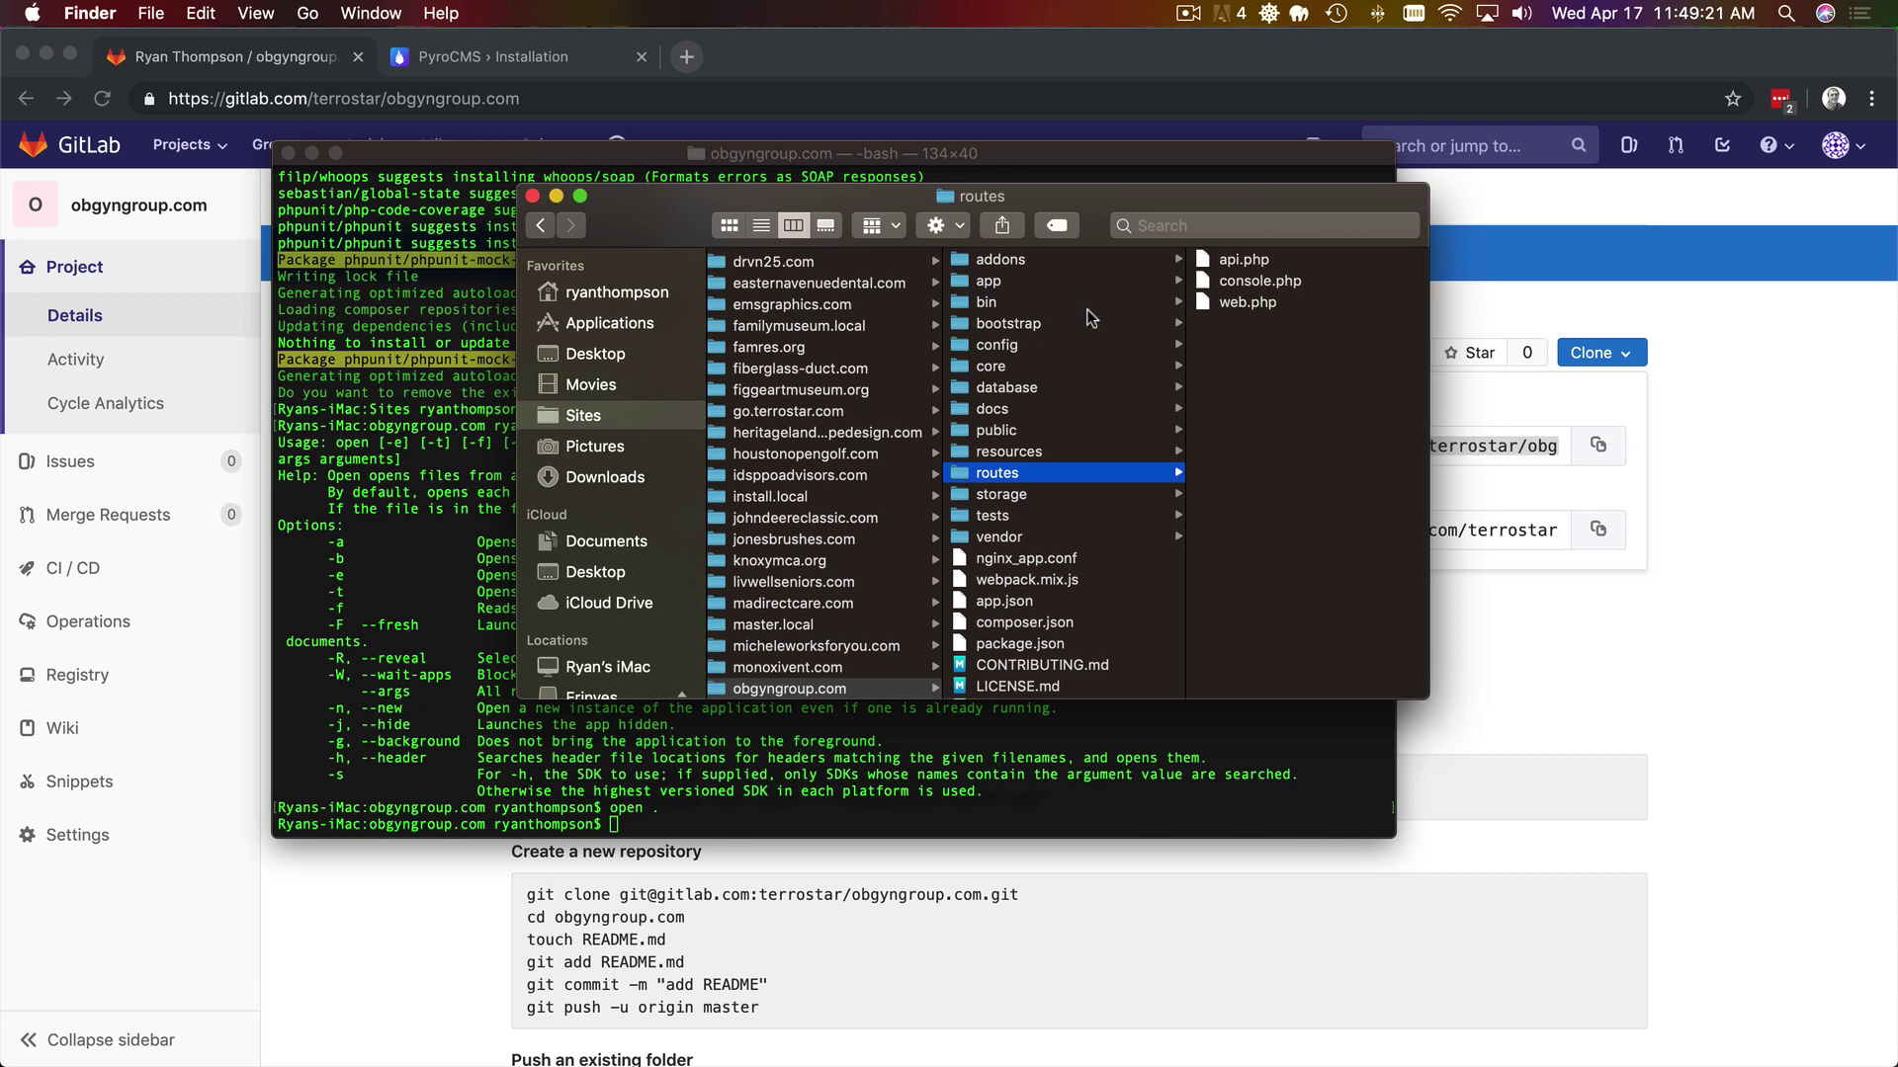
pyautogui.press('super+Tab')
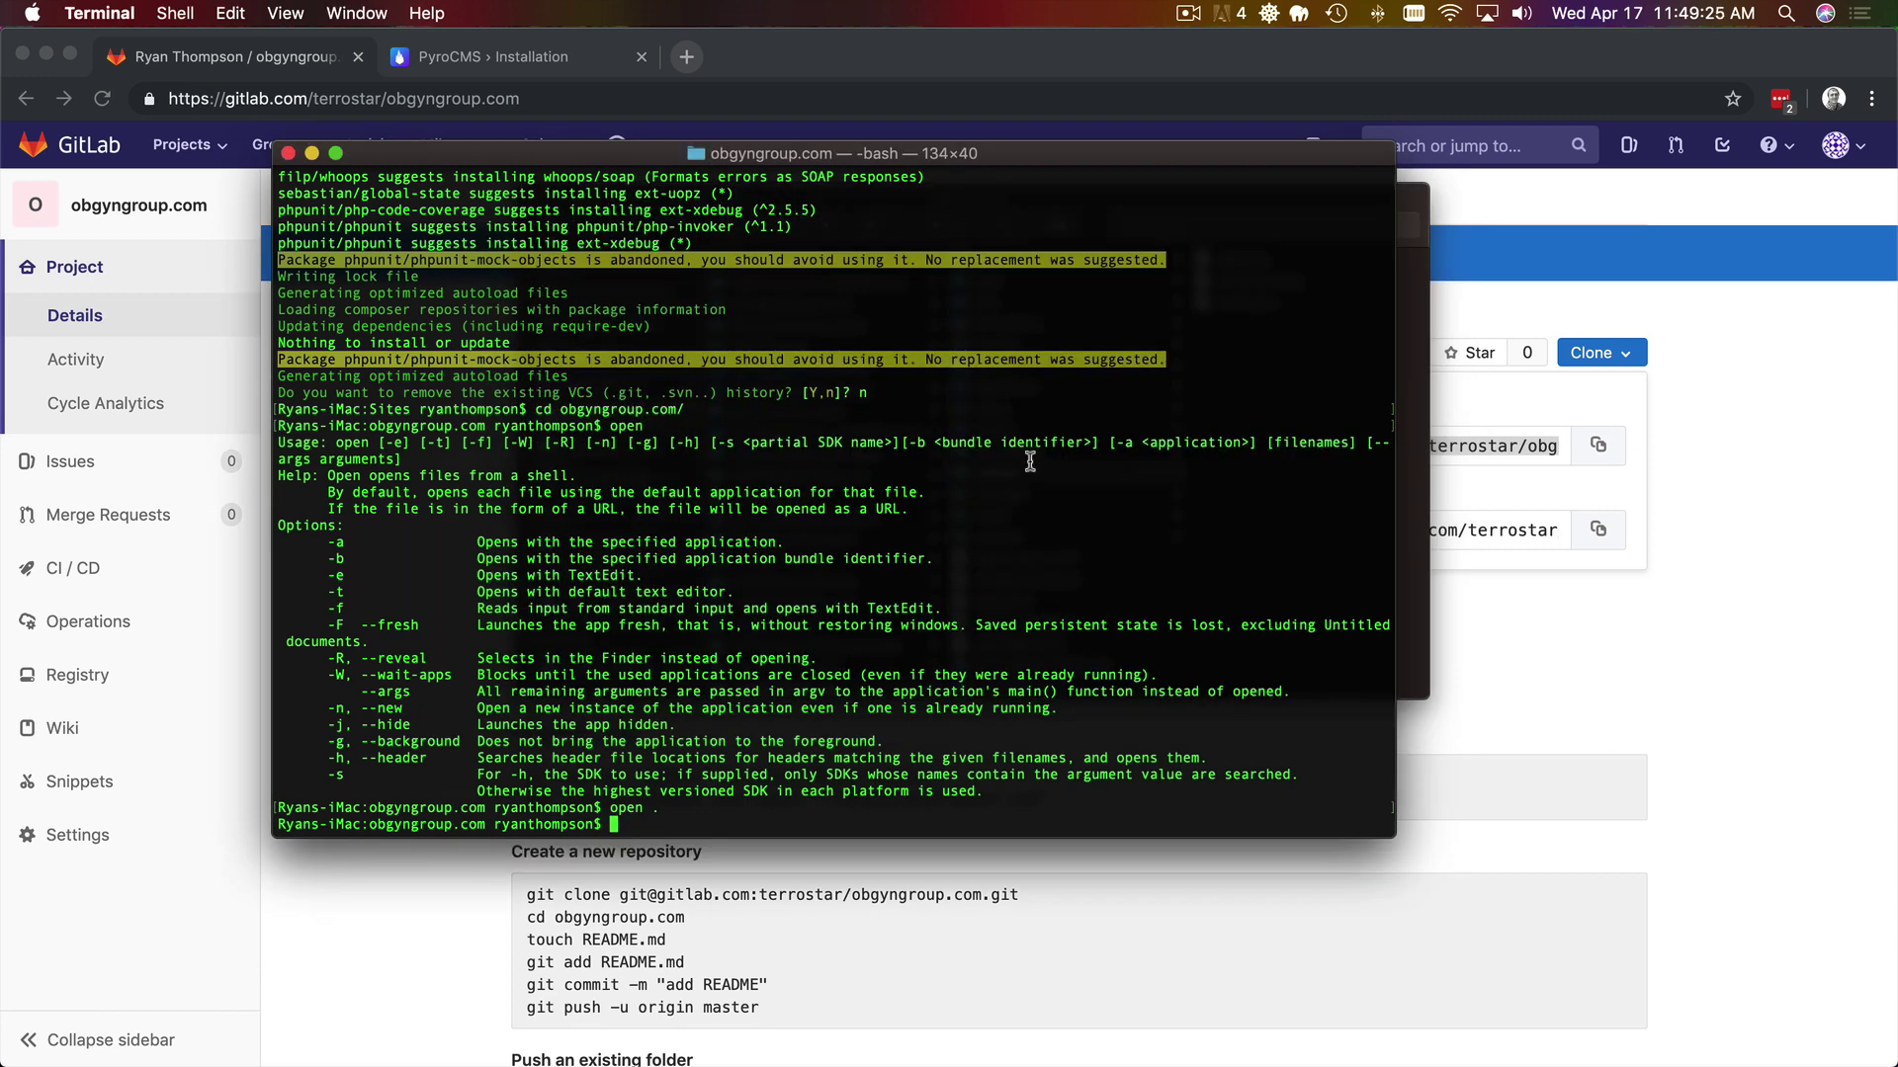
# - Replace the .git history with a fresh git init and add the GitLab SSH URL as origin
pyautogui.write('rm -Rf .git')
pyautogui.press('Return')
pyautogui.write('git init')
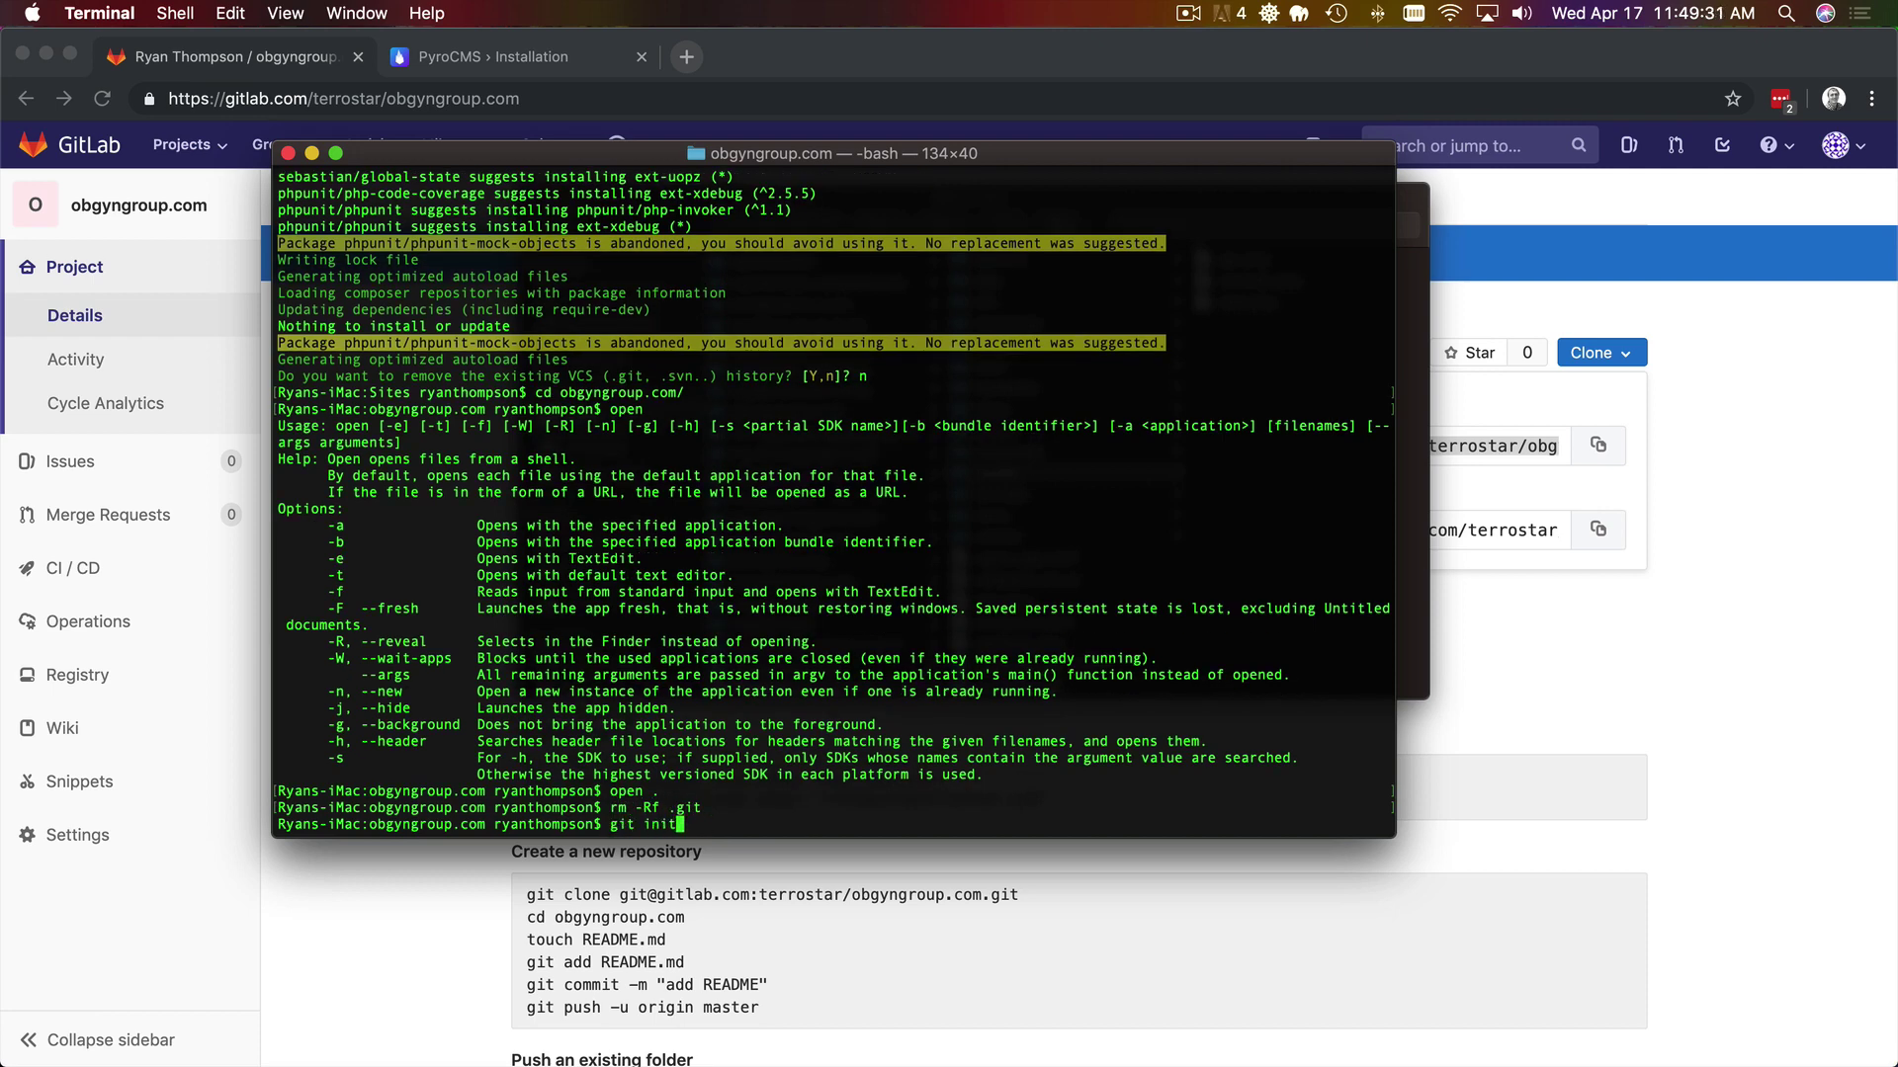
pyautogui.press('Return')
pyautogui.write('git remote add origin')
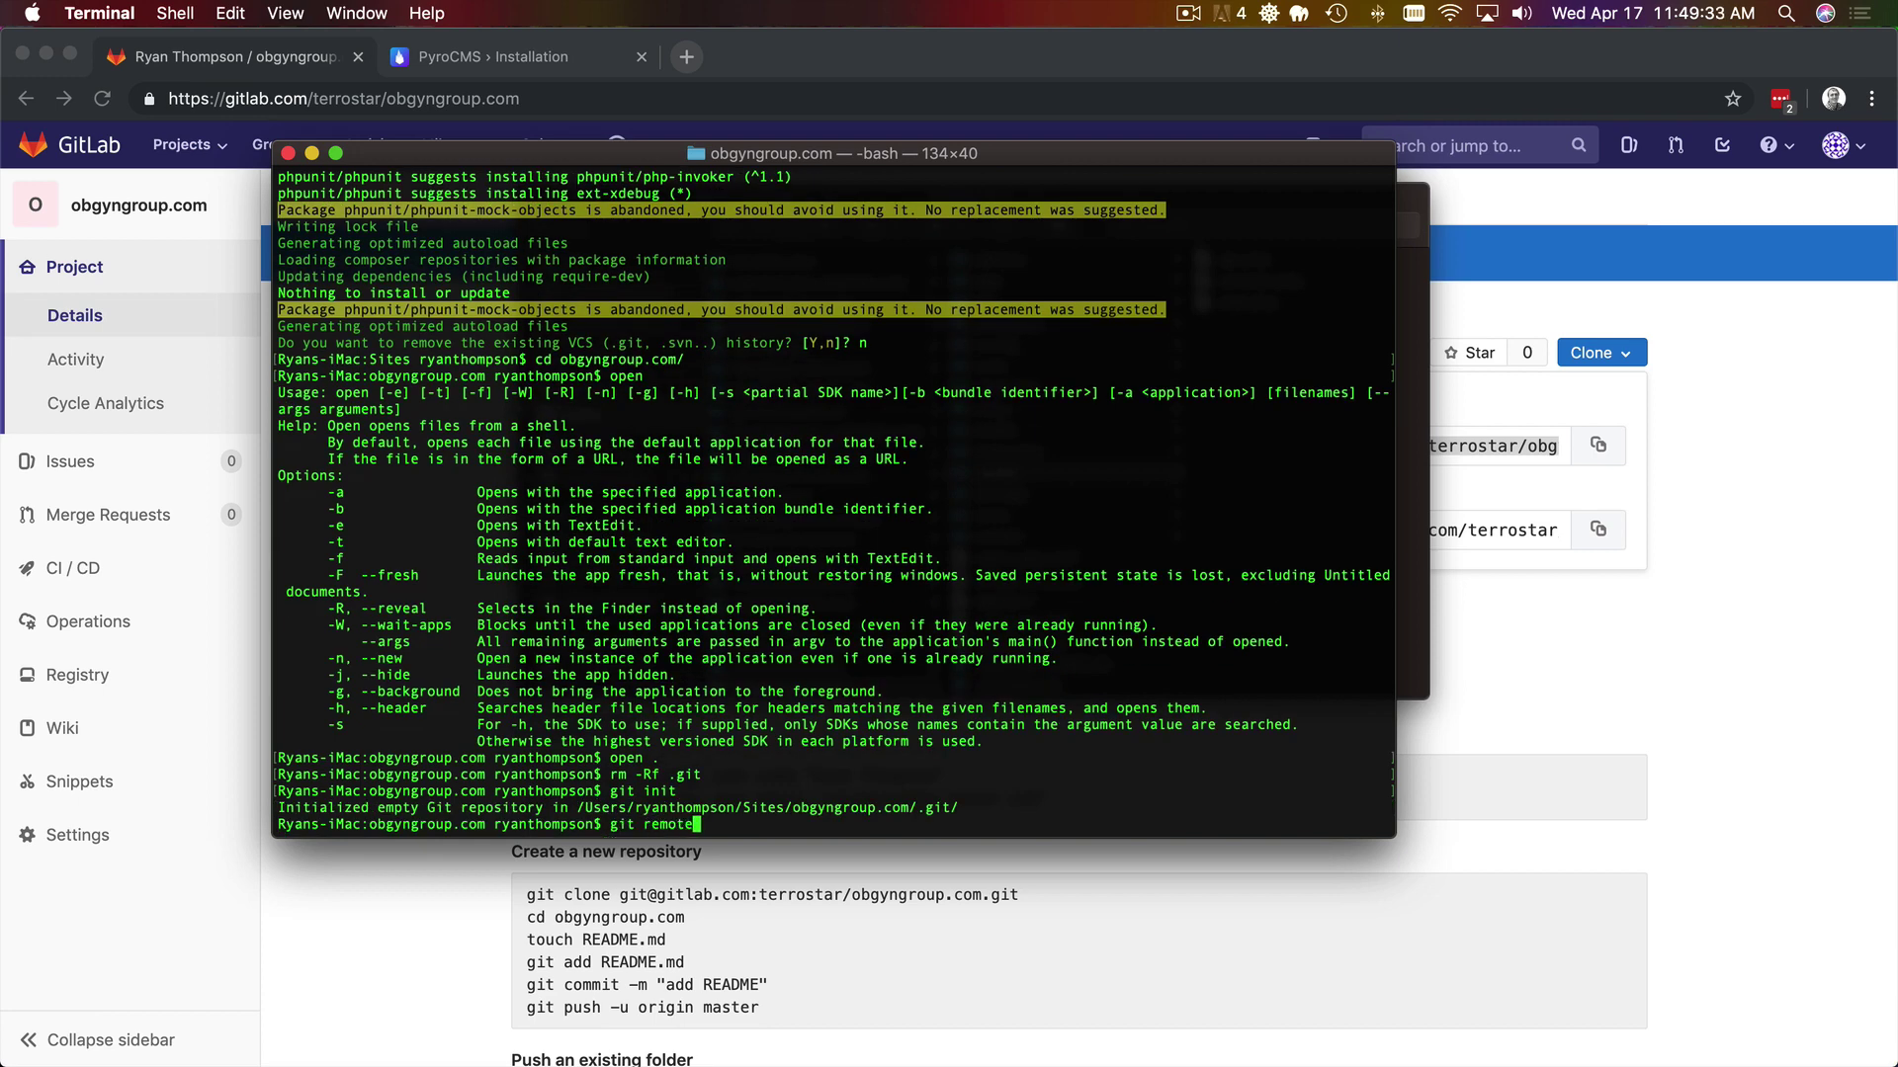
pyautogui.press('super+v')
pyautogui.press('Return')
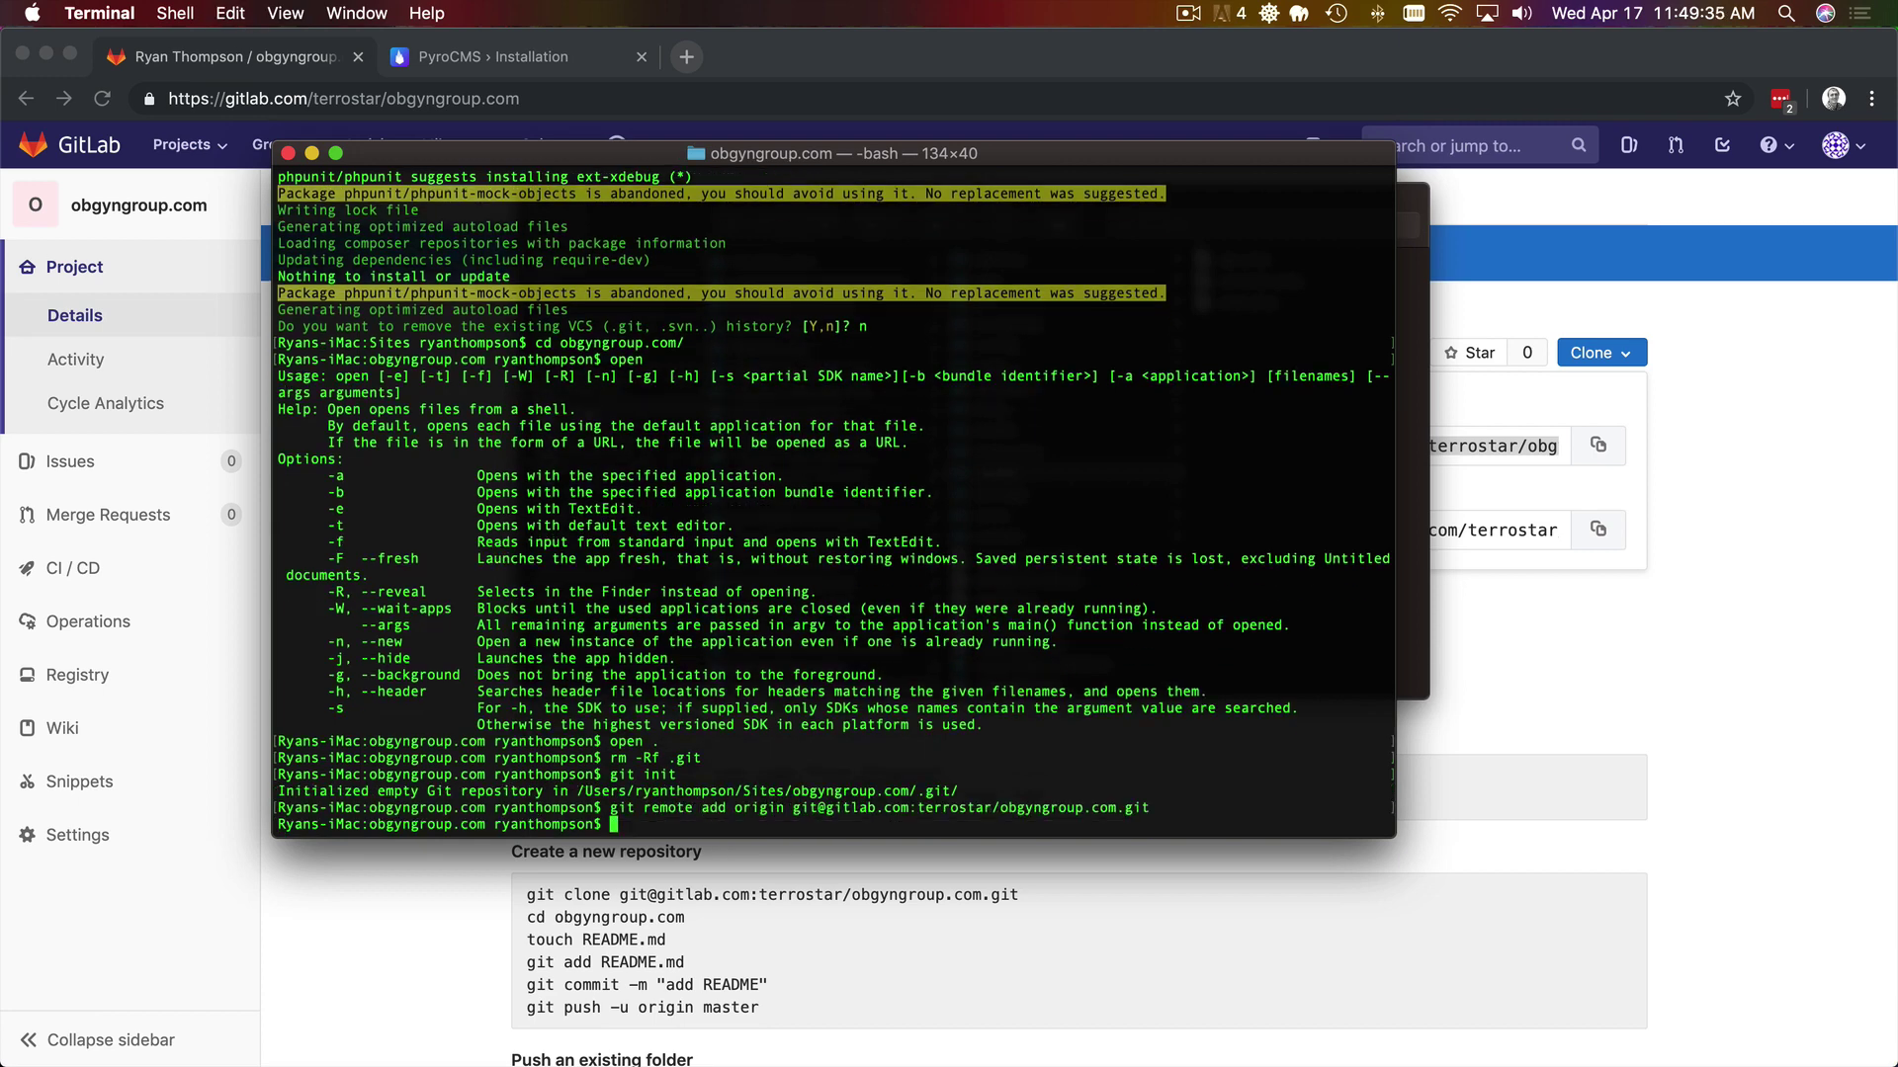
# - Commit all files with message "Initial" and push master to origin
pyautogui.write('git add-commit -m "Initial"')
pyautogui.press('Return')
pyautogui.write('git push')
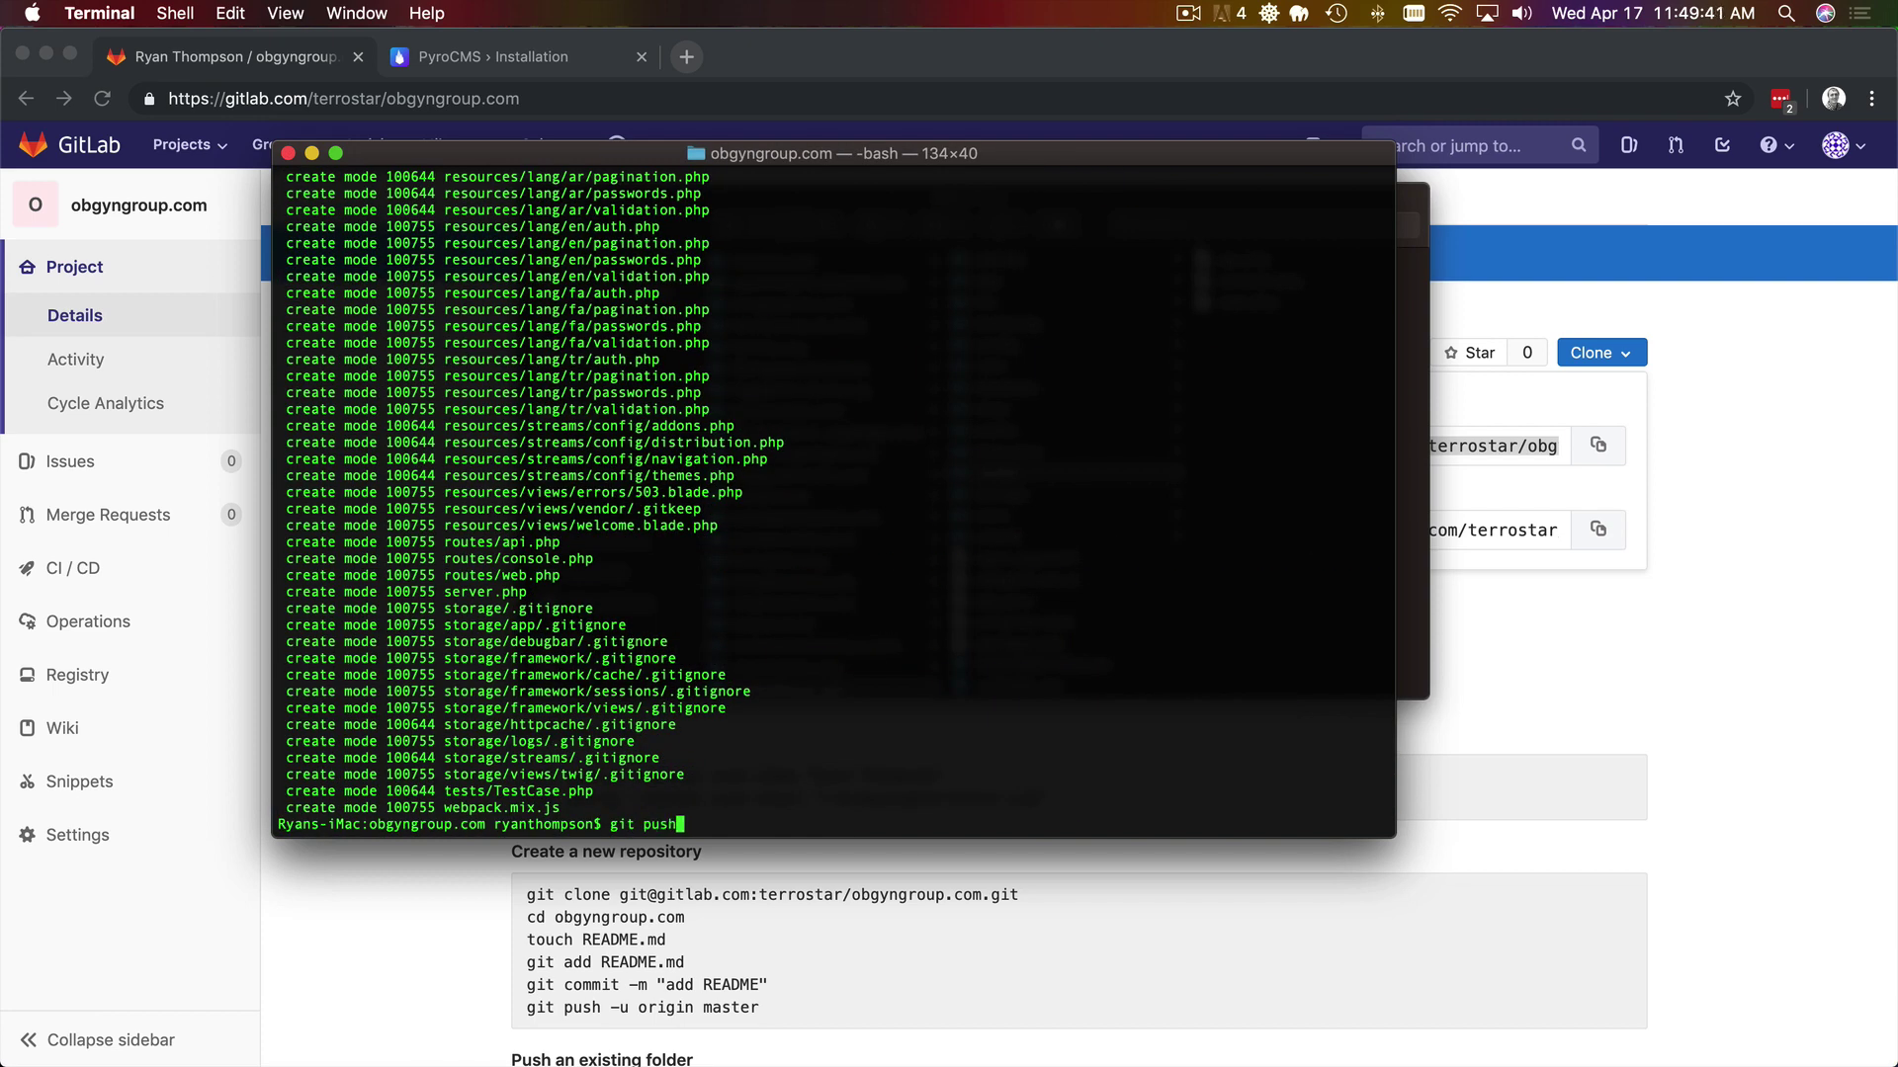
pyautogui.write(' -u origin maste')
pyautogui.write('r')
pyautogui.press('Return')
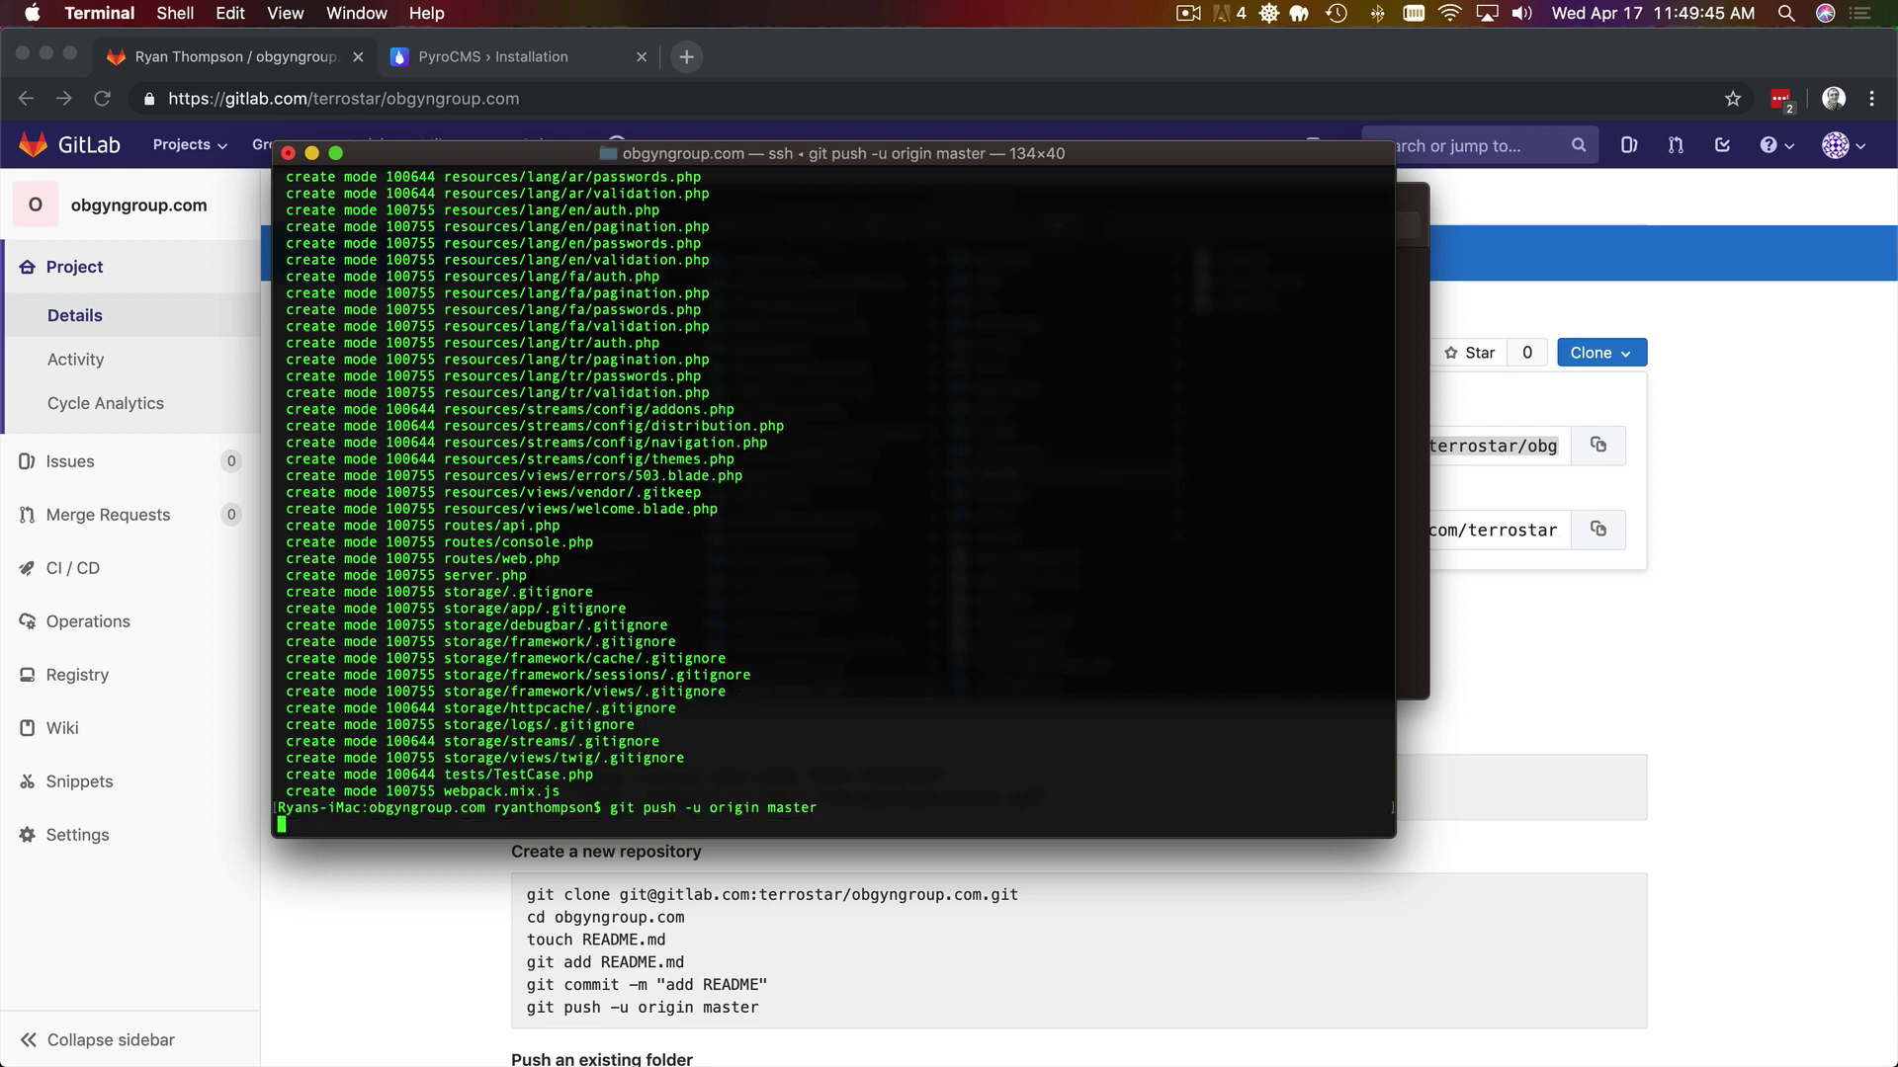
pyautogui.click(399, 929)
# - Reload the GitLab project page and confirm the push result in Terminal
pyautogui.press('super+r')
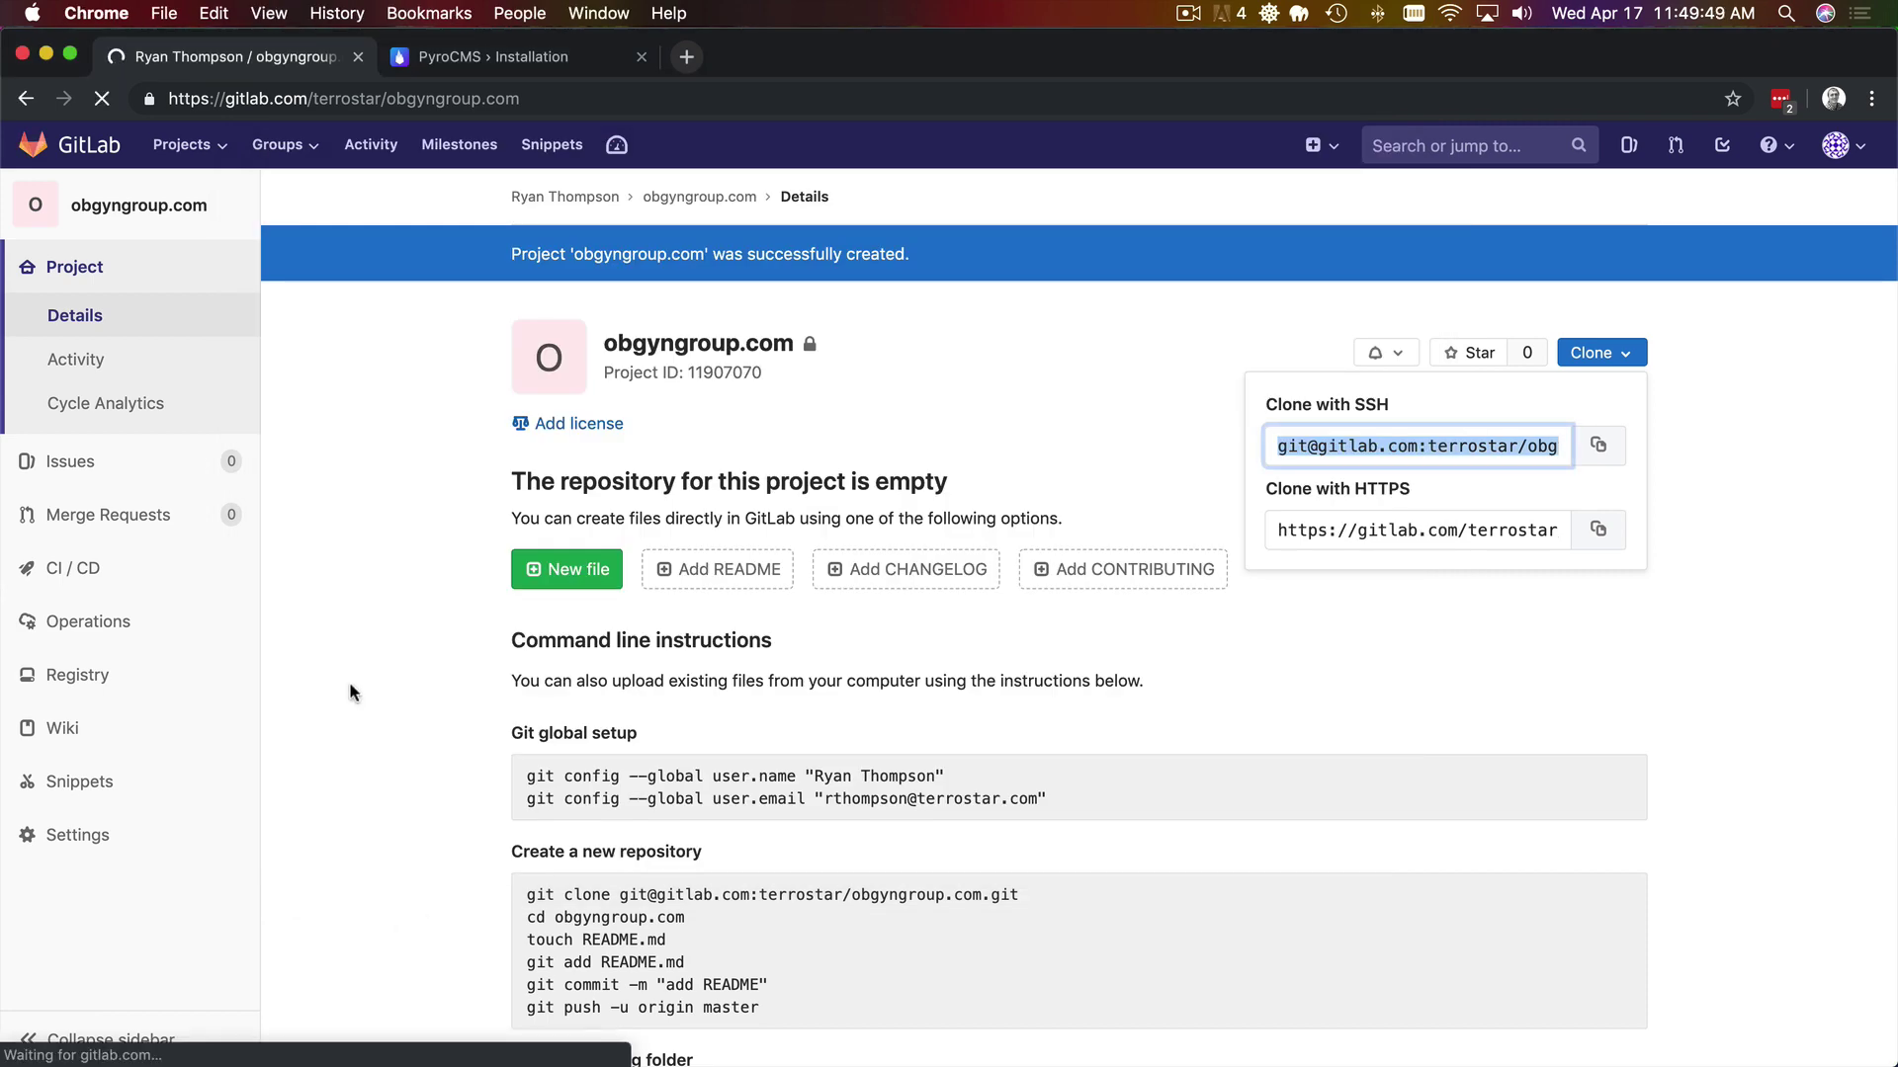
pyautogui.click(484, 61)
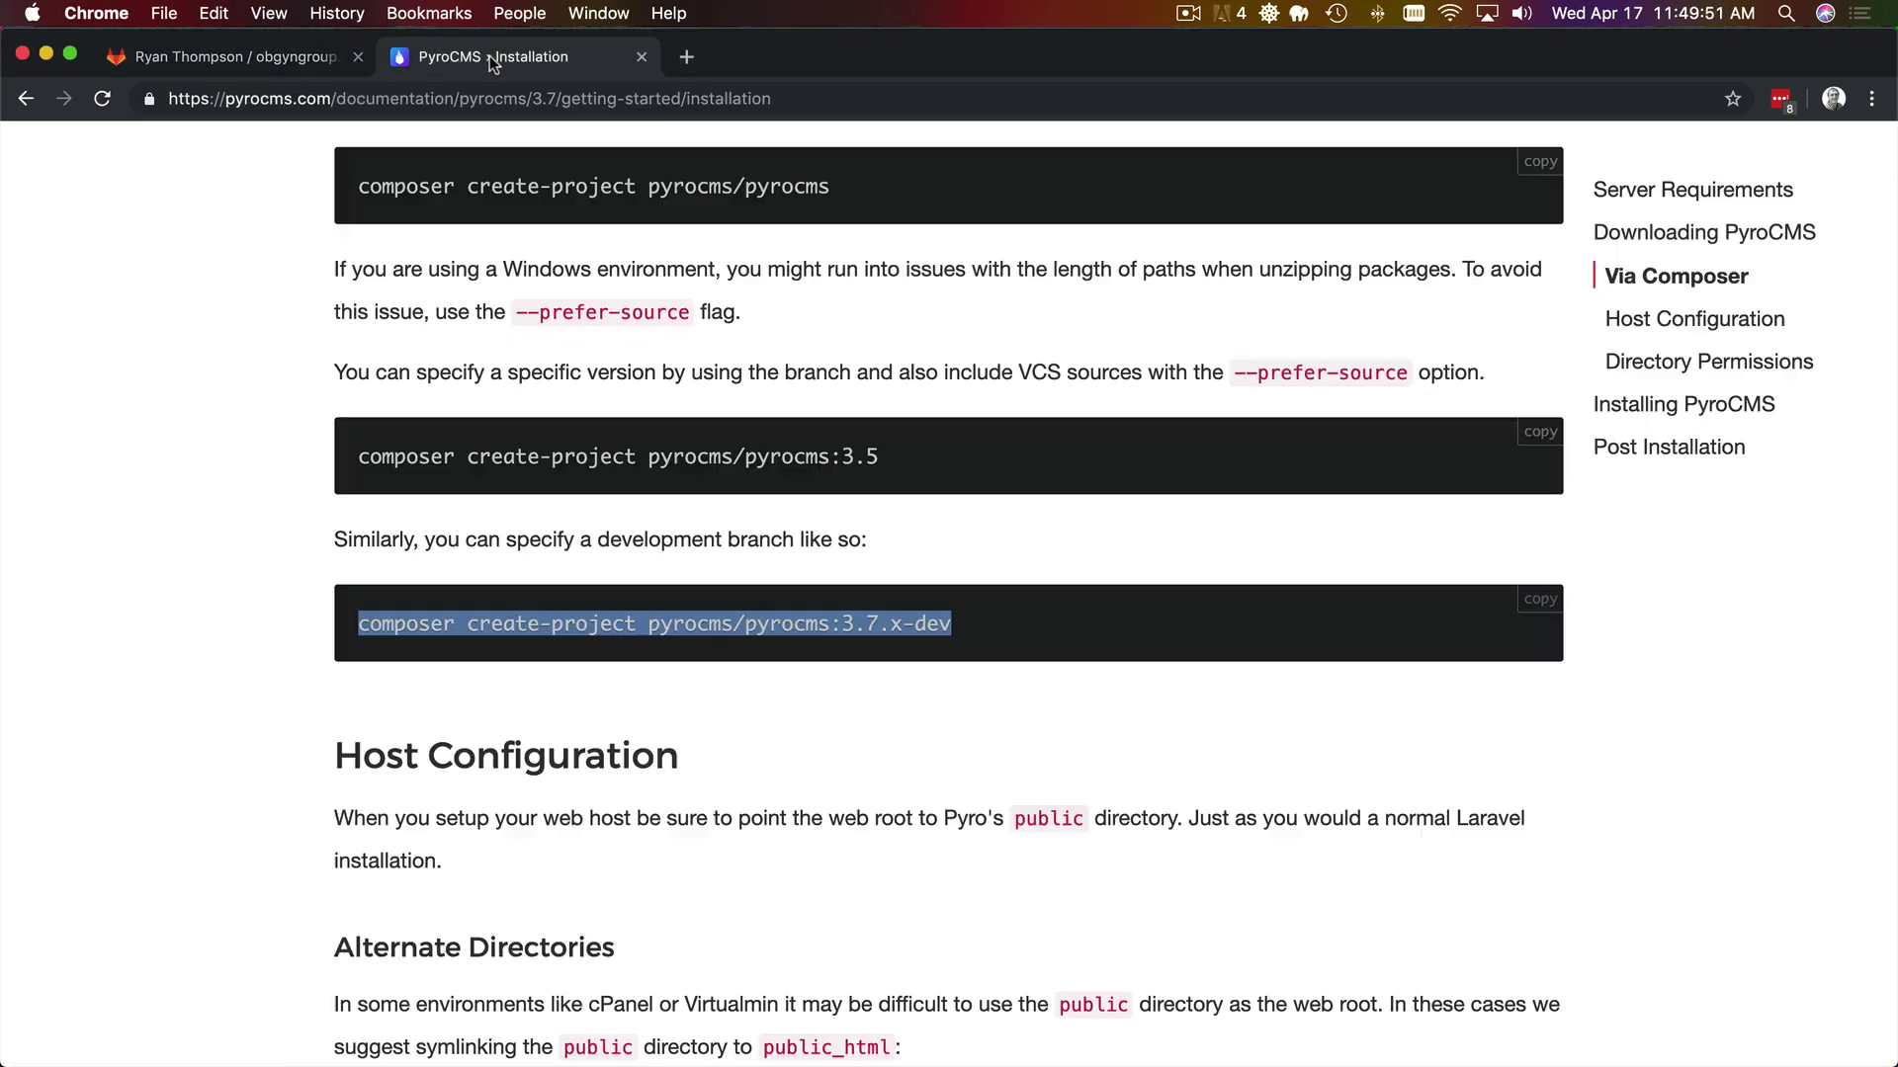
pyautogui.click(1136, 554)
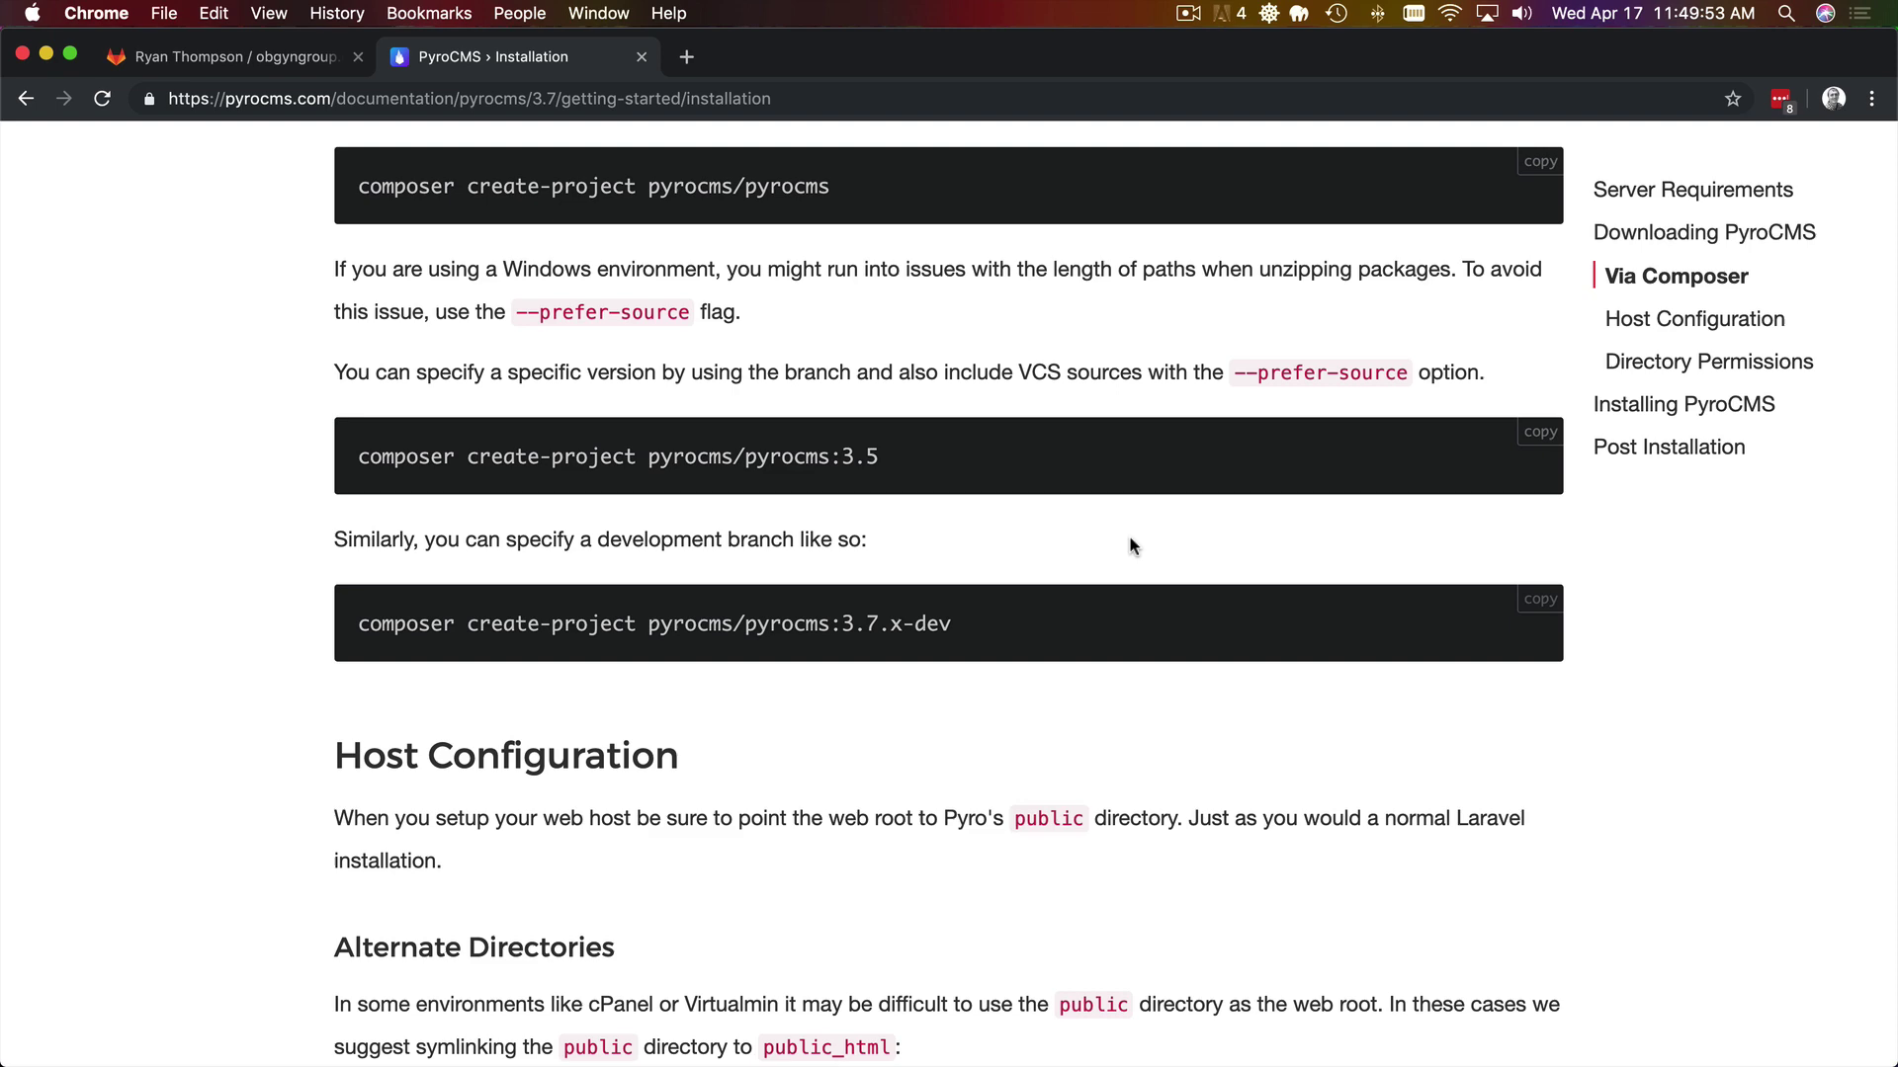
pyautogui.press('super+Tab')
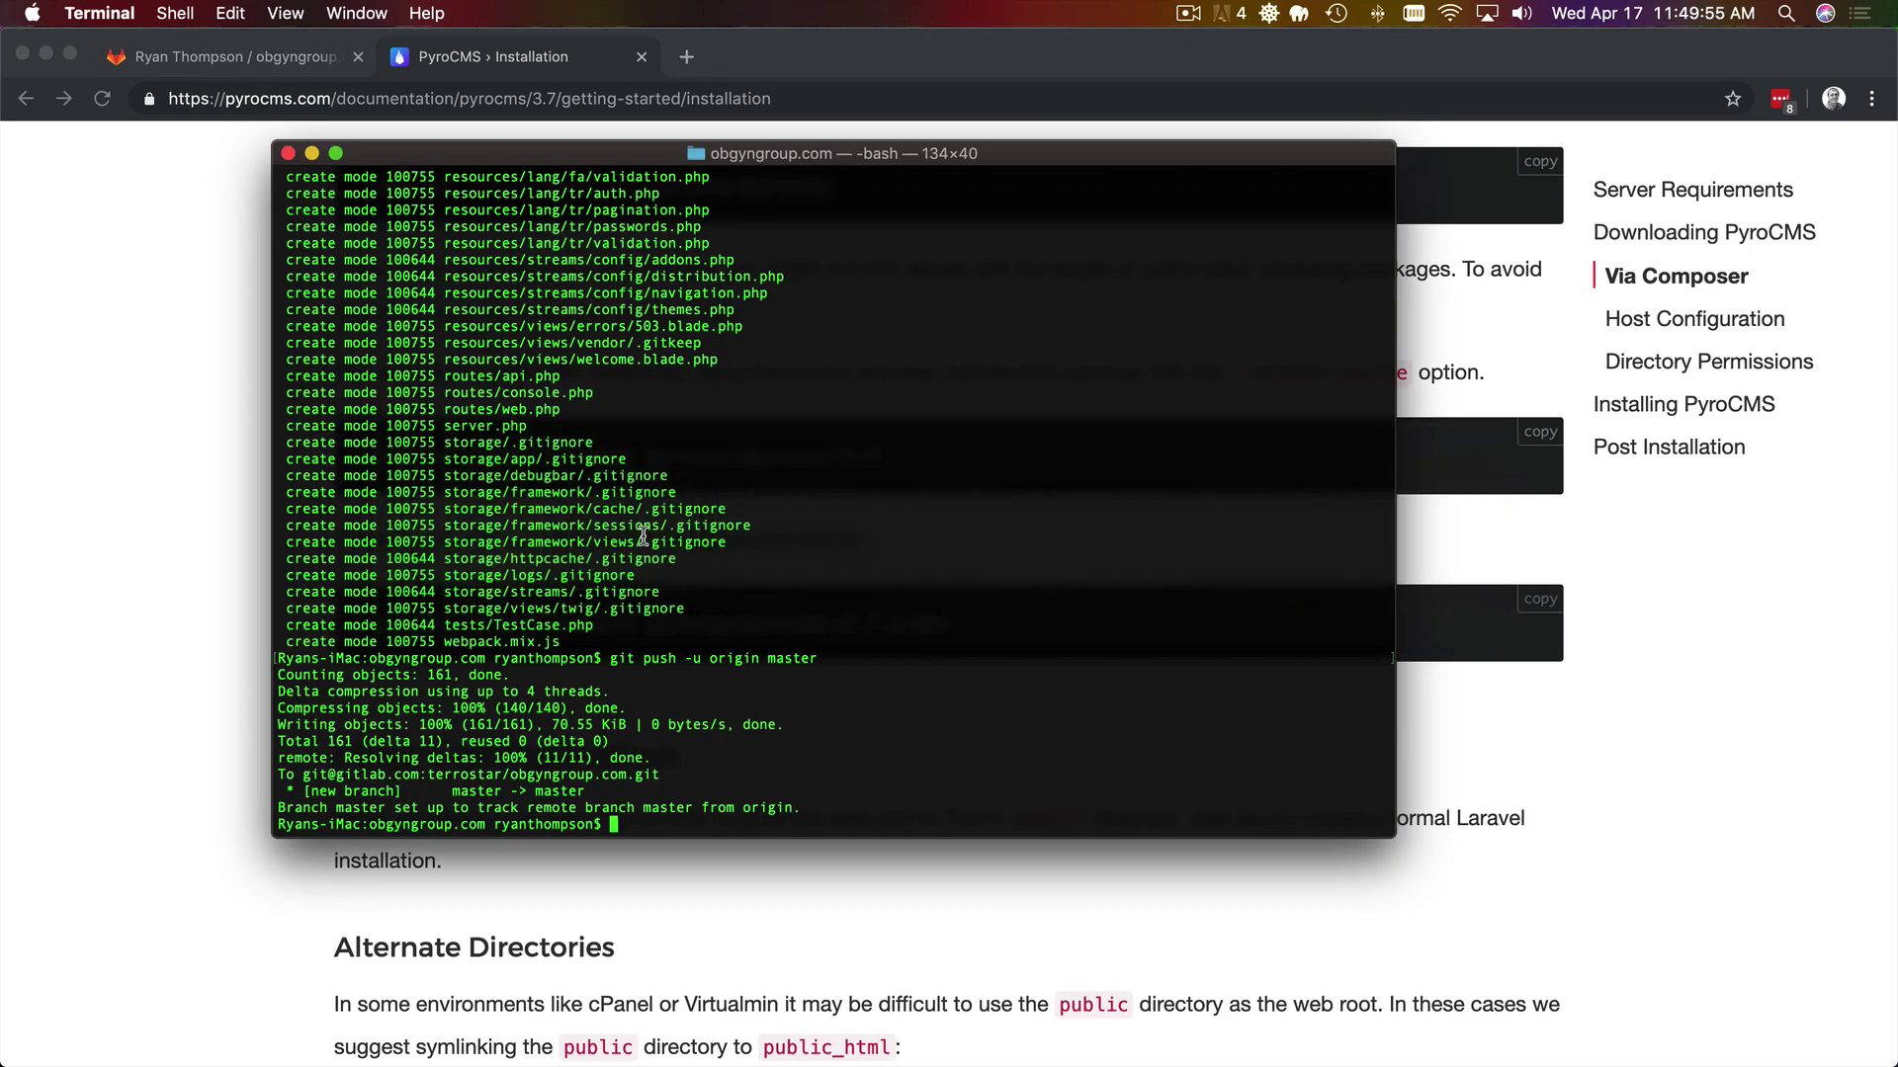
pyautogui.press('super+Tab')
# - Select the php artisan install command under Installing PyroCMS in the docs
pyautogui.click(1677, 395)
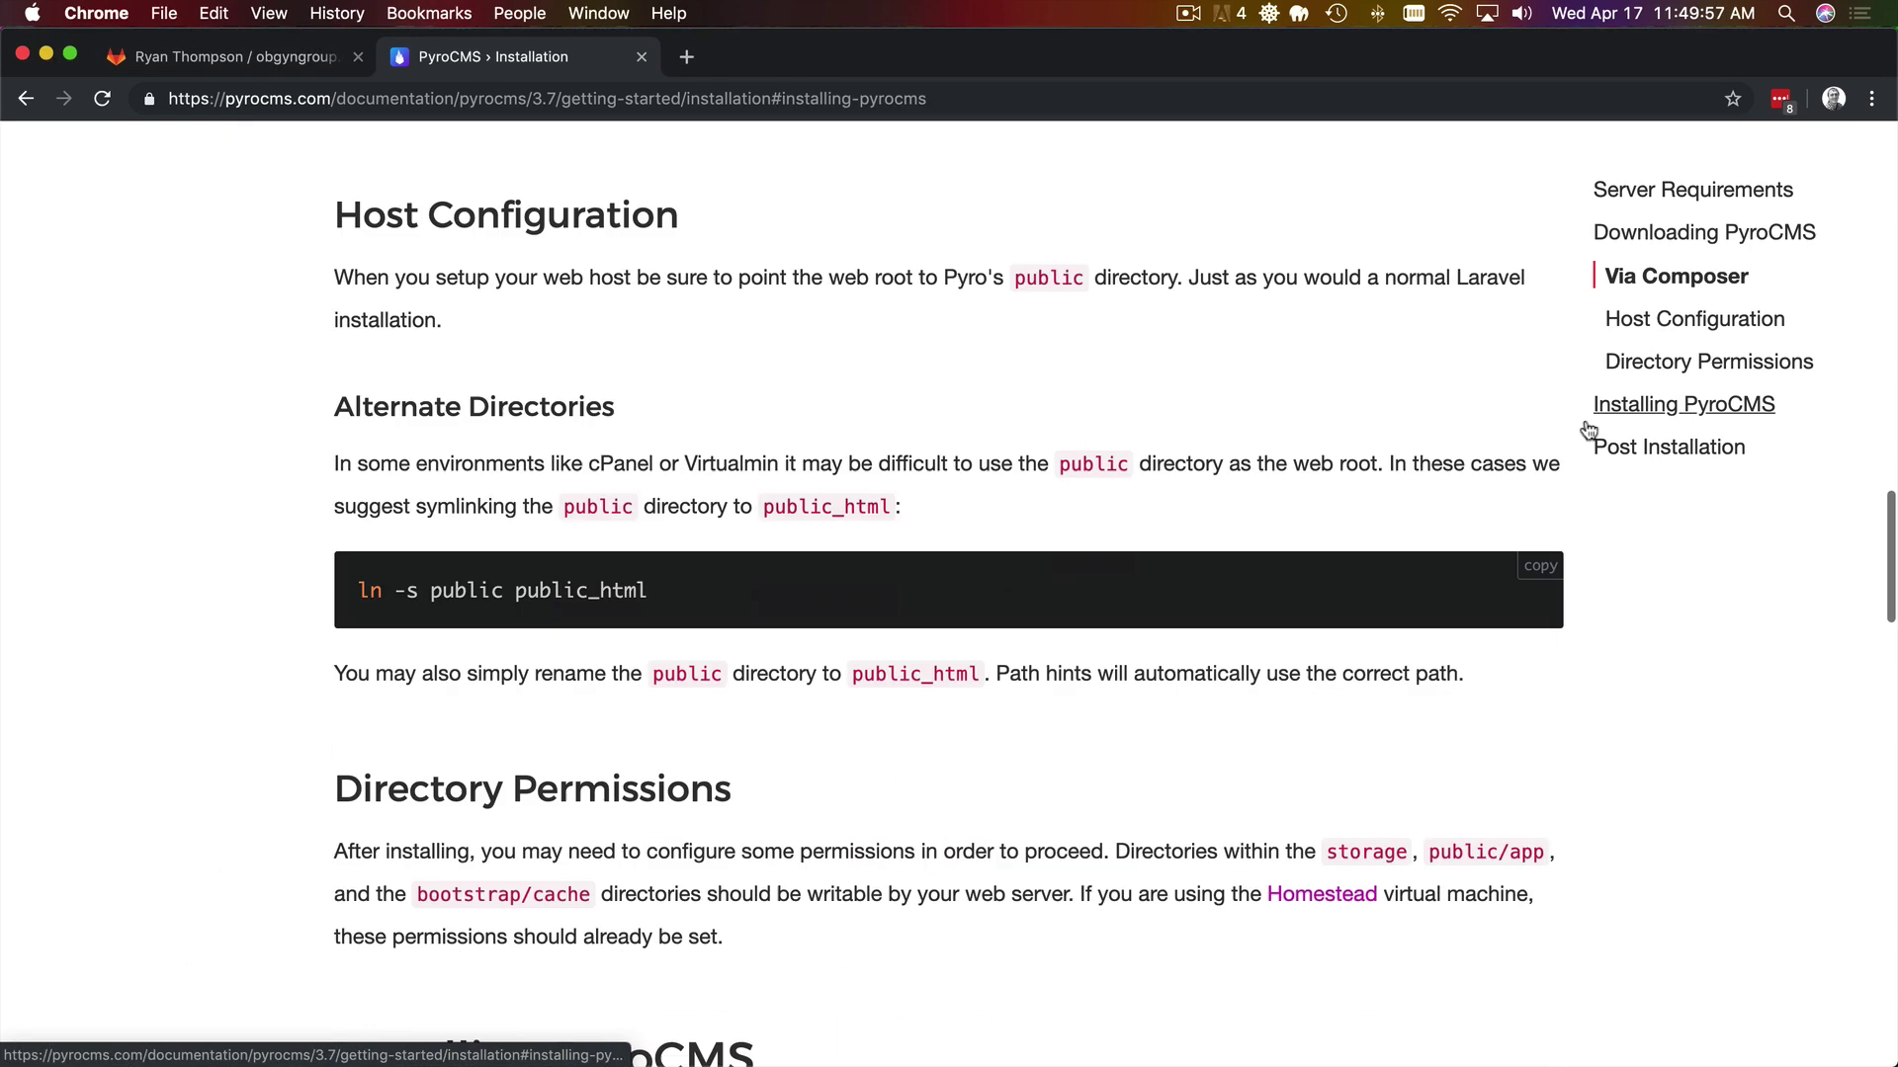
pyautogui.scroll(-2, 1101, 548)
pyautogui.scroll(-1, 1101, 548)
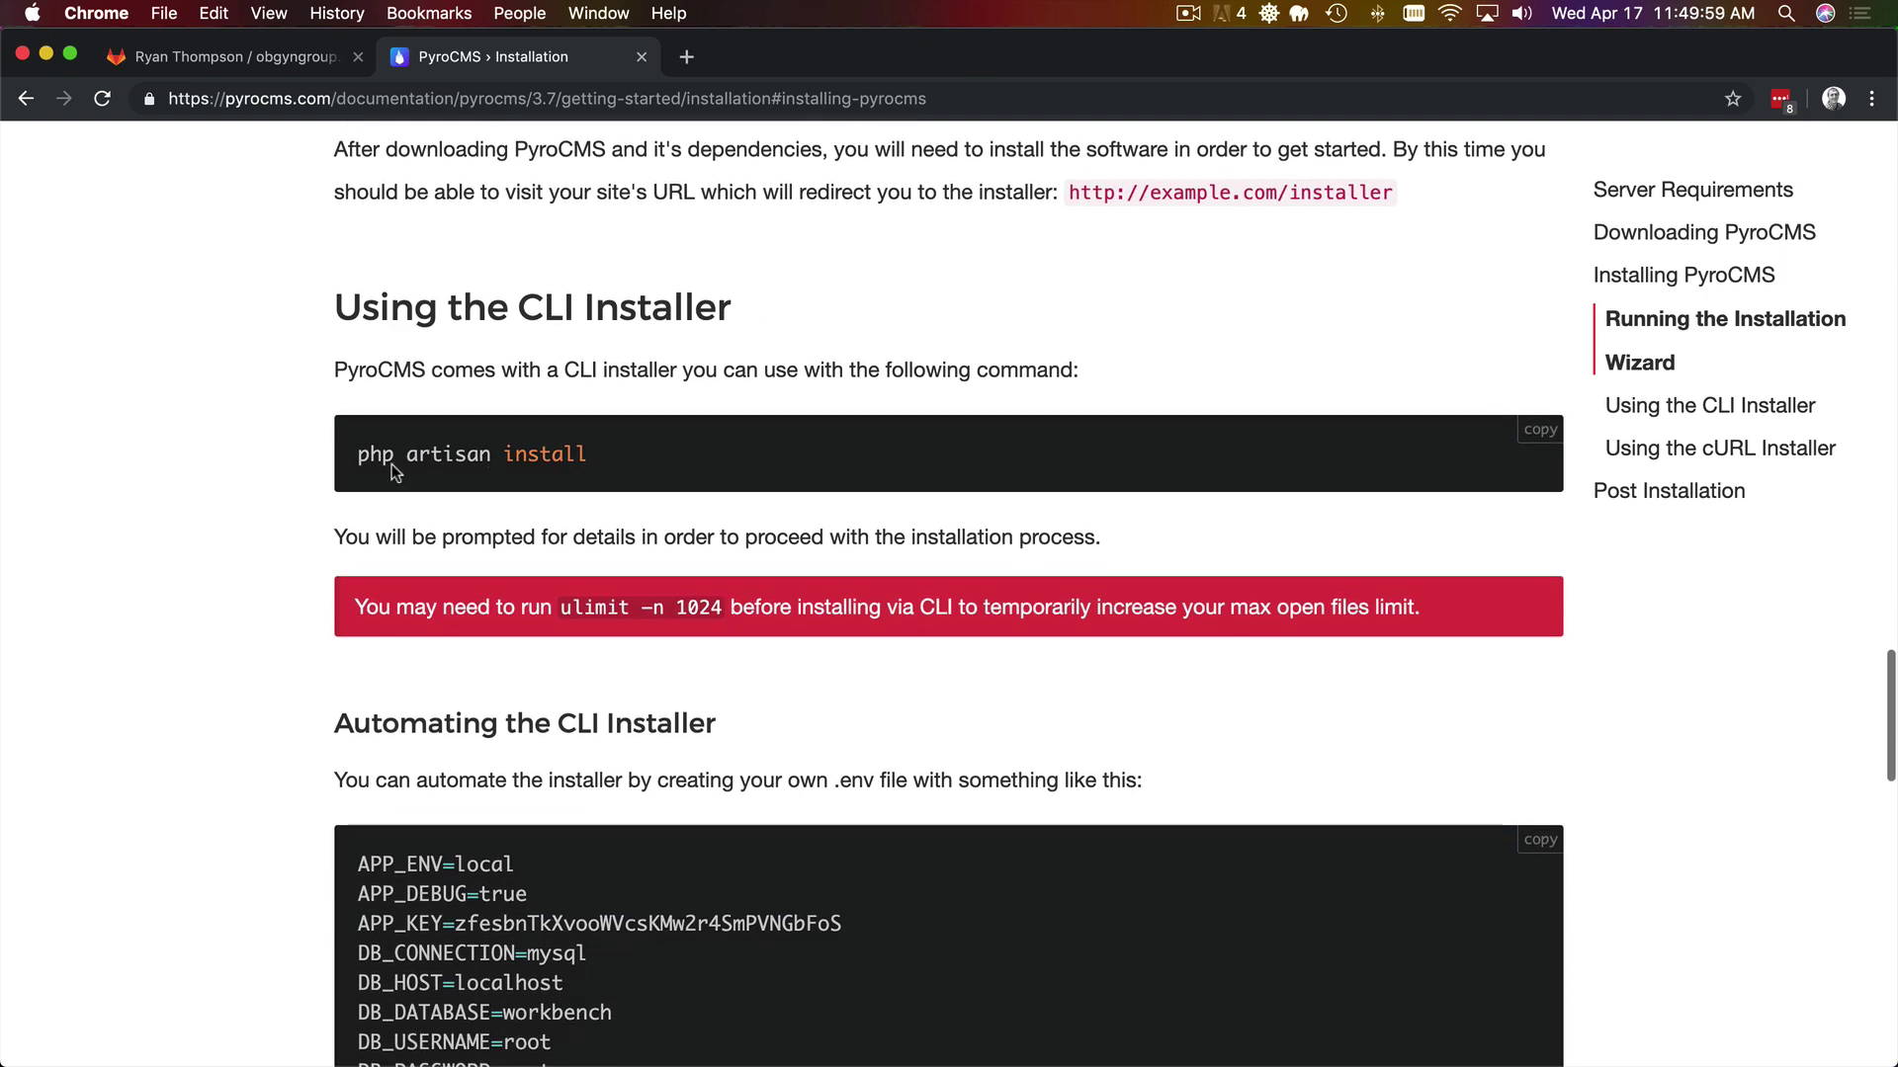
pyautogui.moveTo(358, 453); pyautogui.dragTo(587, 454)
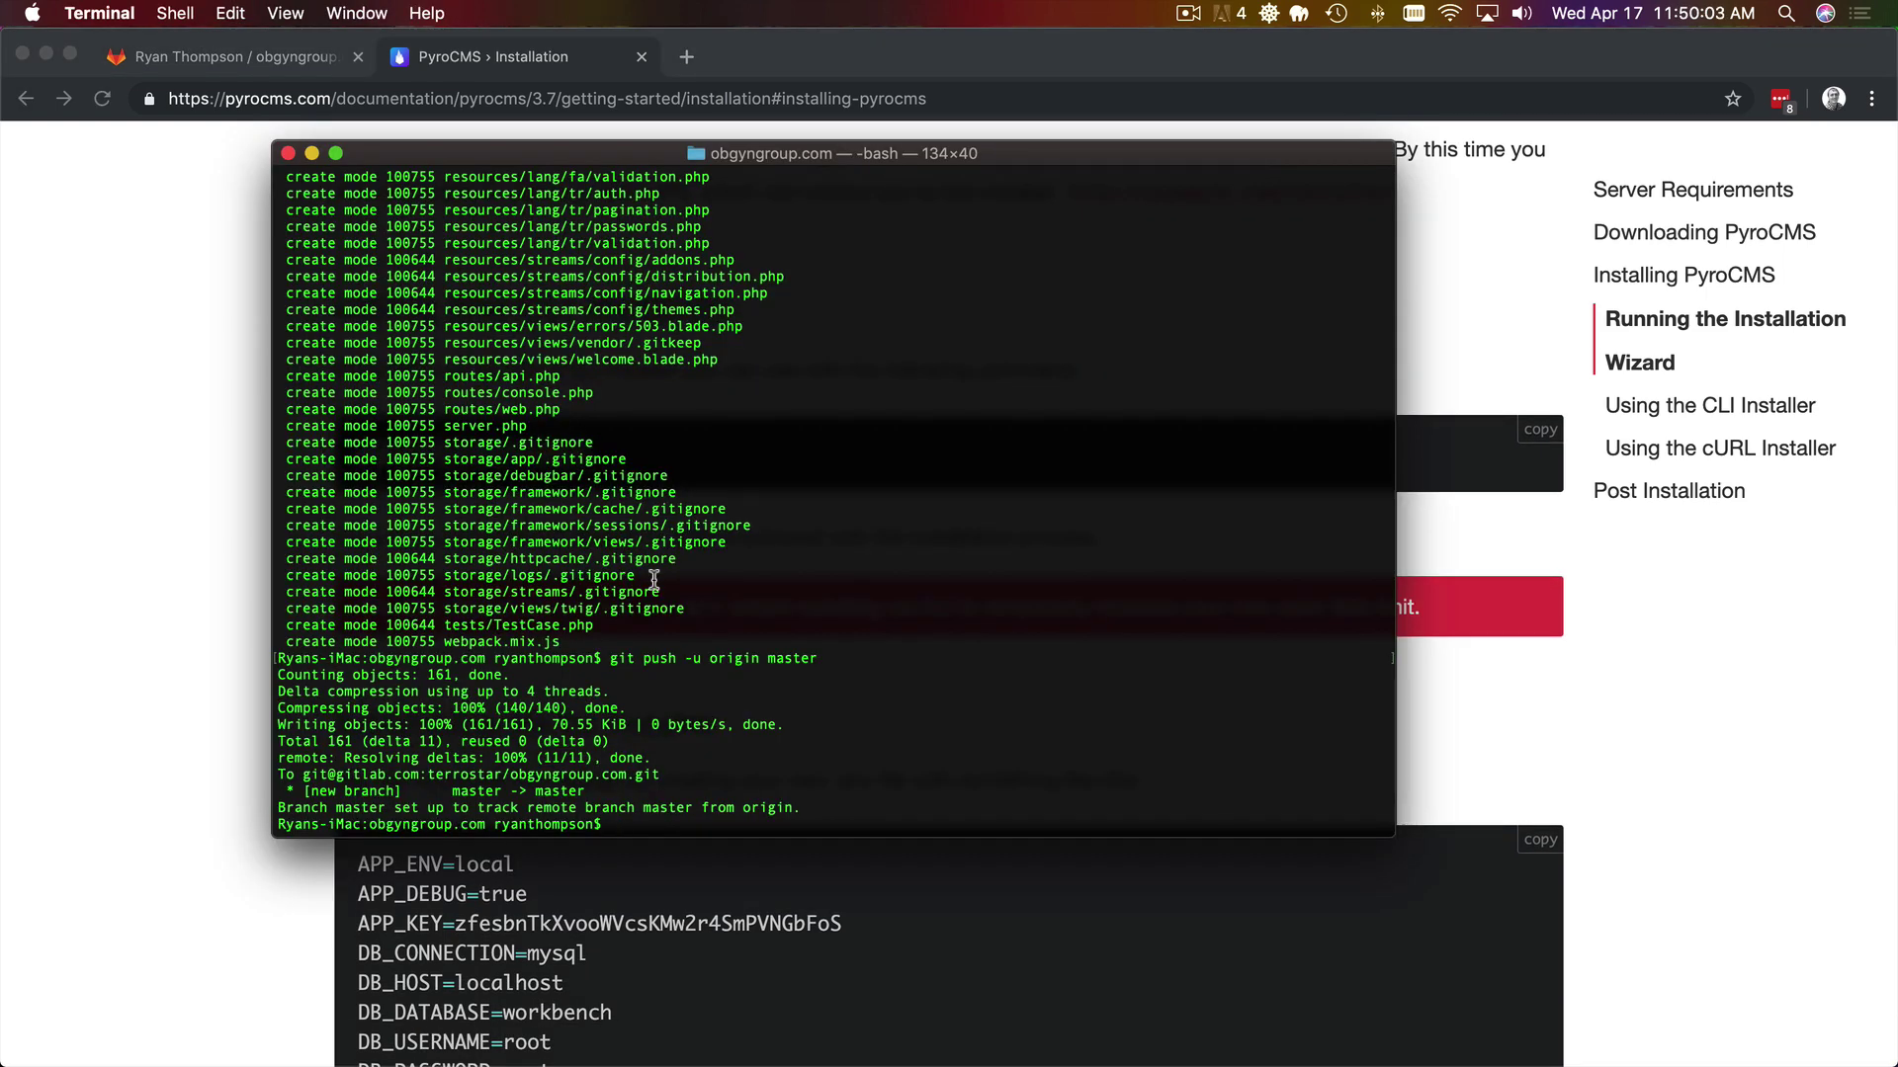
# - Launch MAMP PRO, then force-quit it when it stops responding
pyautogui.press('super+space')
pyautogui.write('mamp')
pyautogui.press('Return')
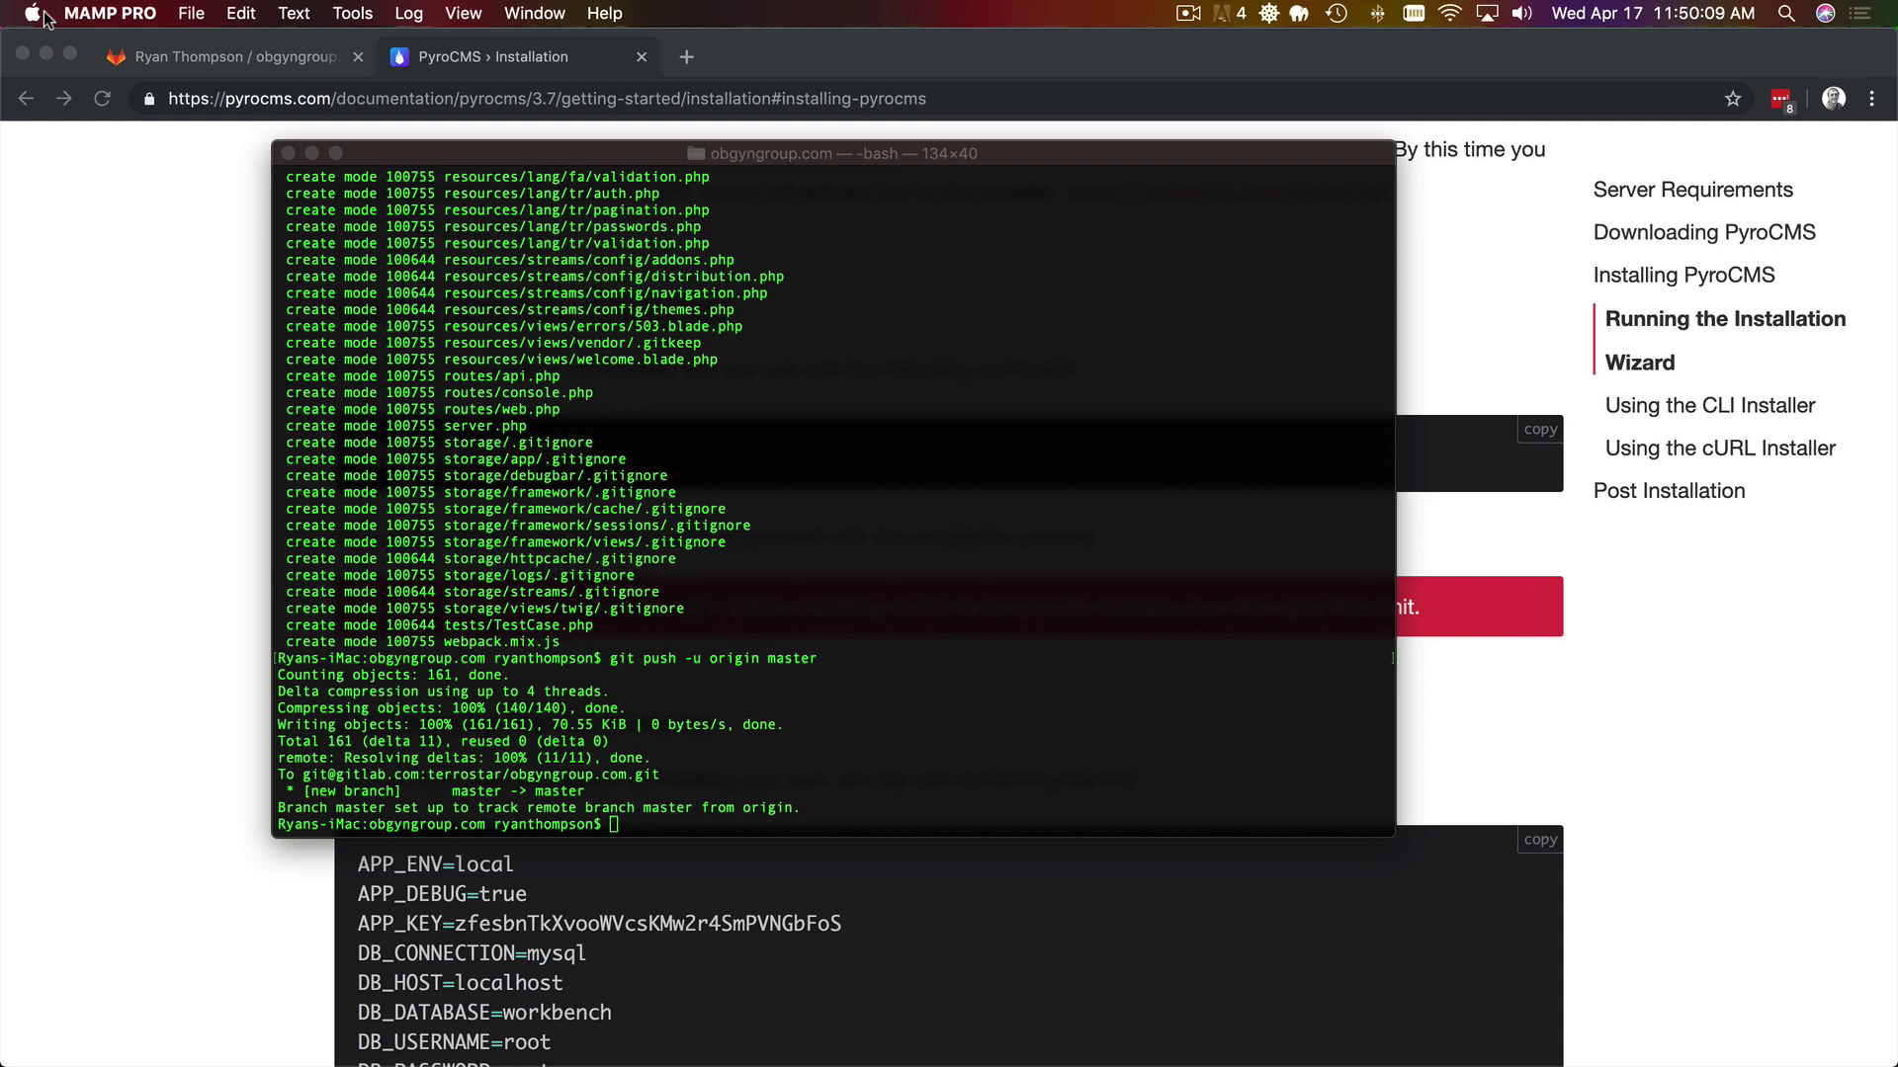
pyautogui.press('super+alt+Escape')
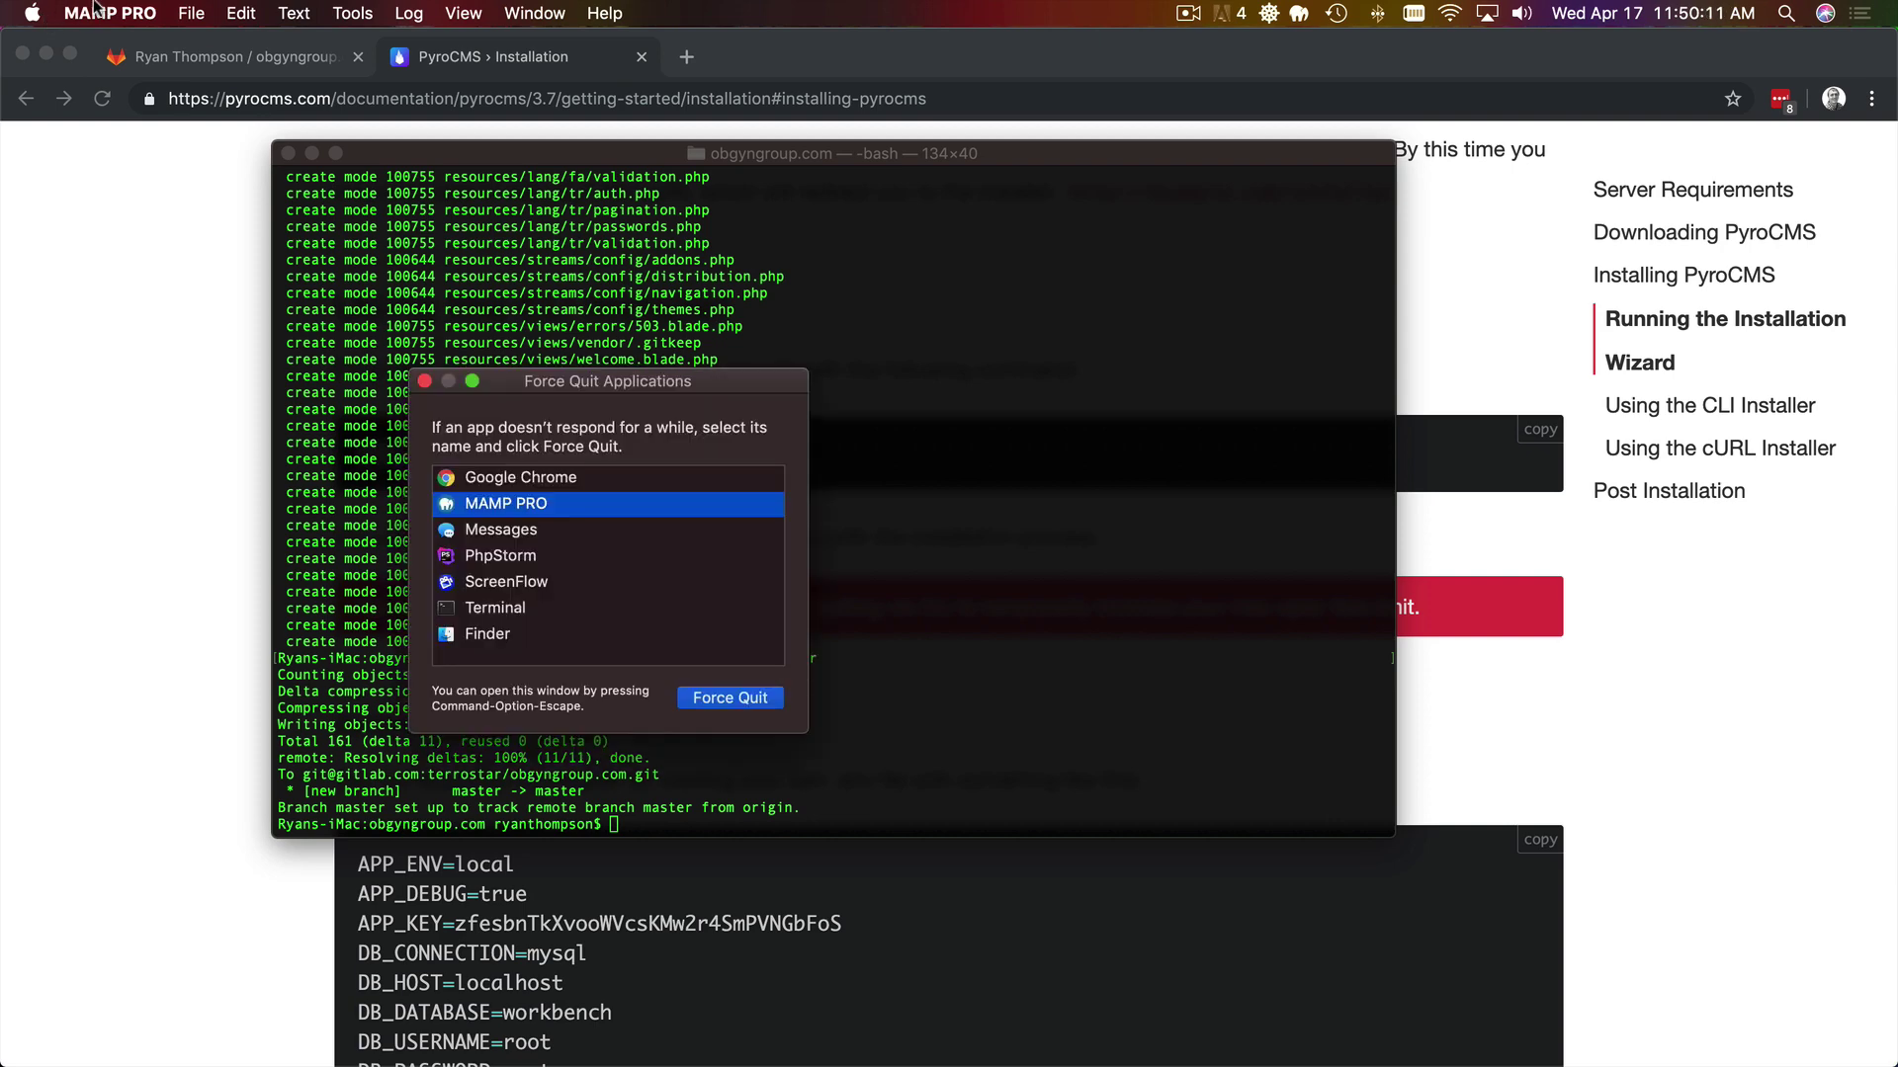
pyautogui.press('Return')
pyautogui.press('Return')
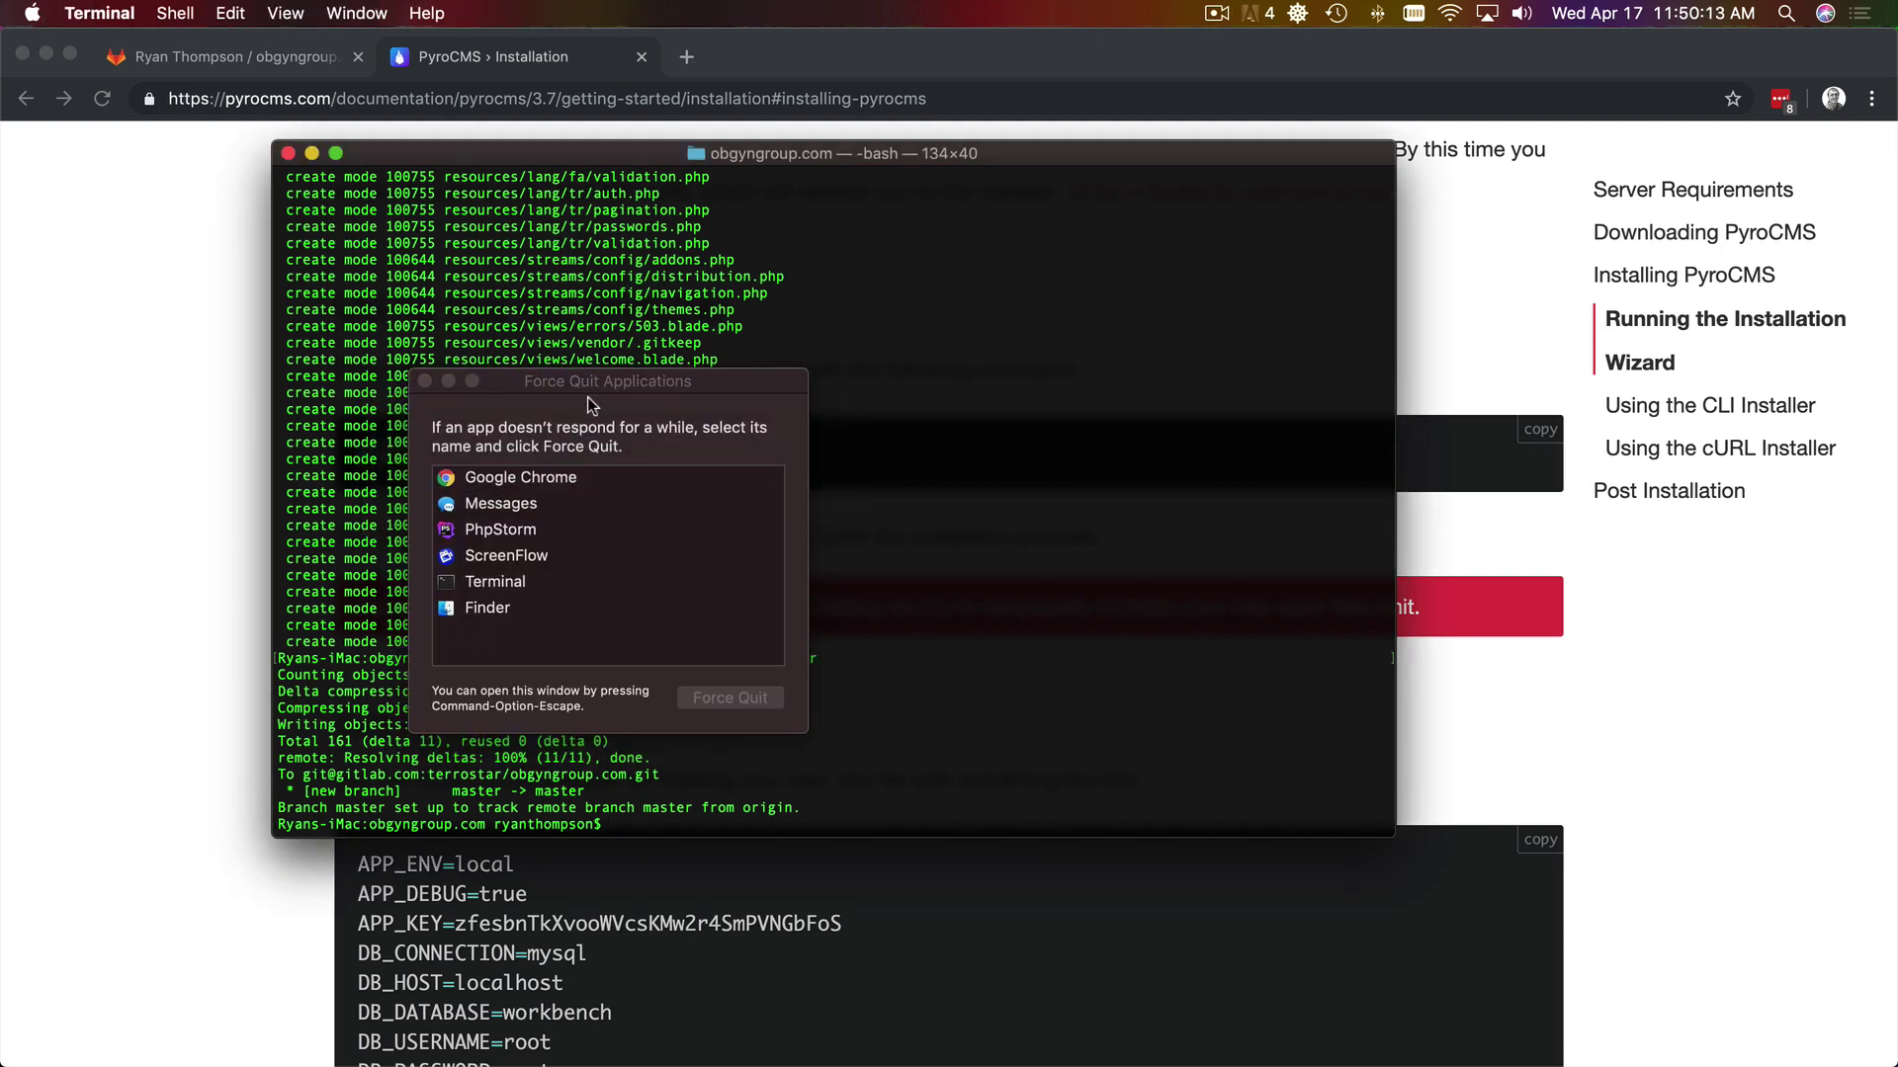
# - Relaunch MAMP PRO by searching for mamp
pyautogui.press('super+space')
pyautogui.write('mama')
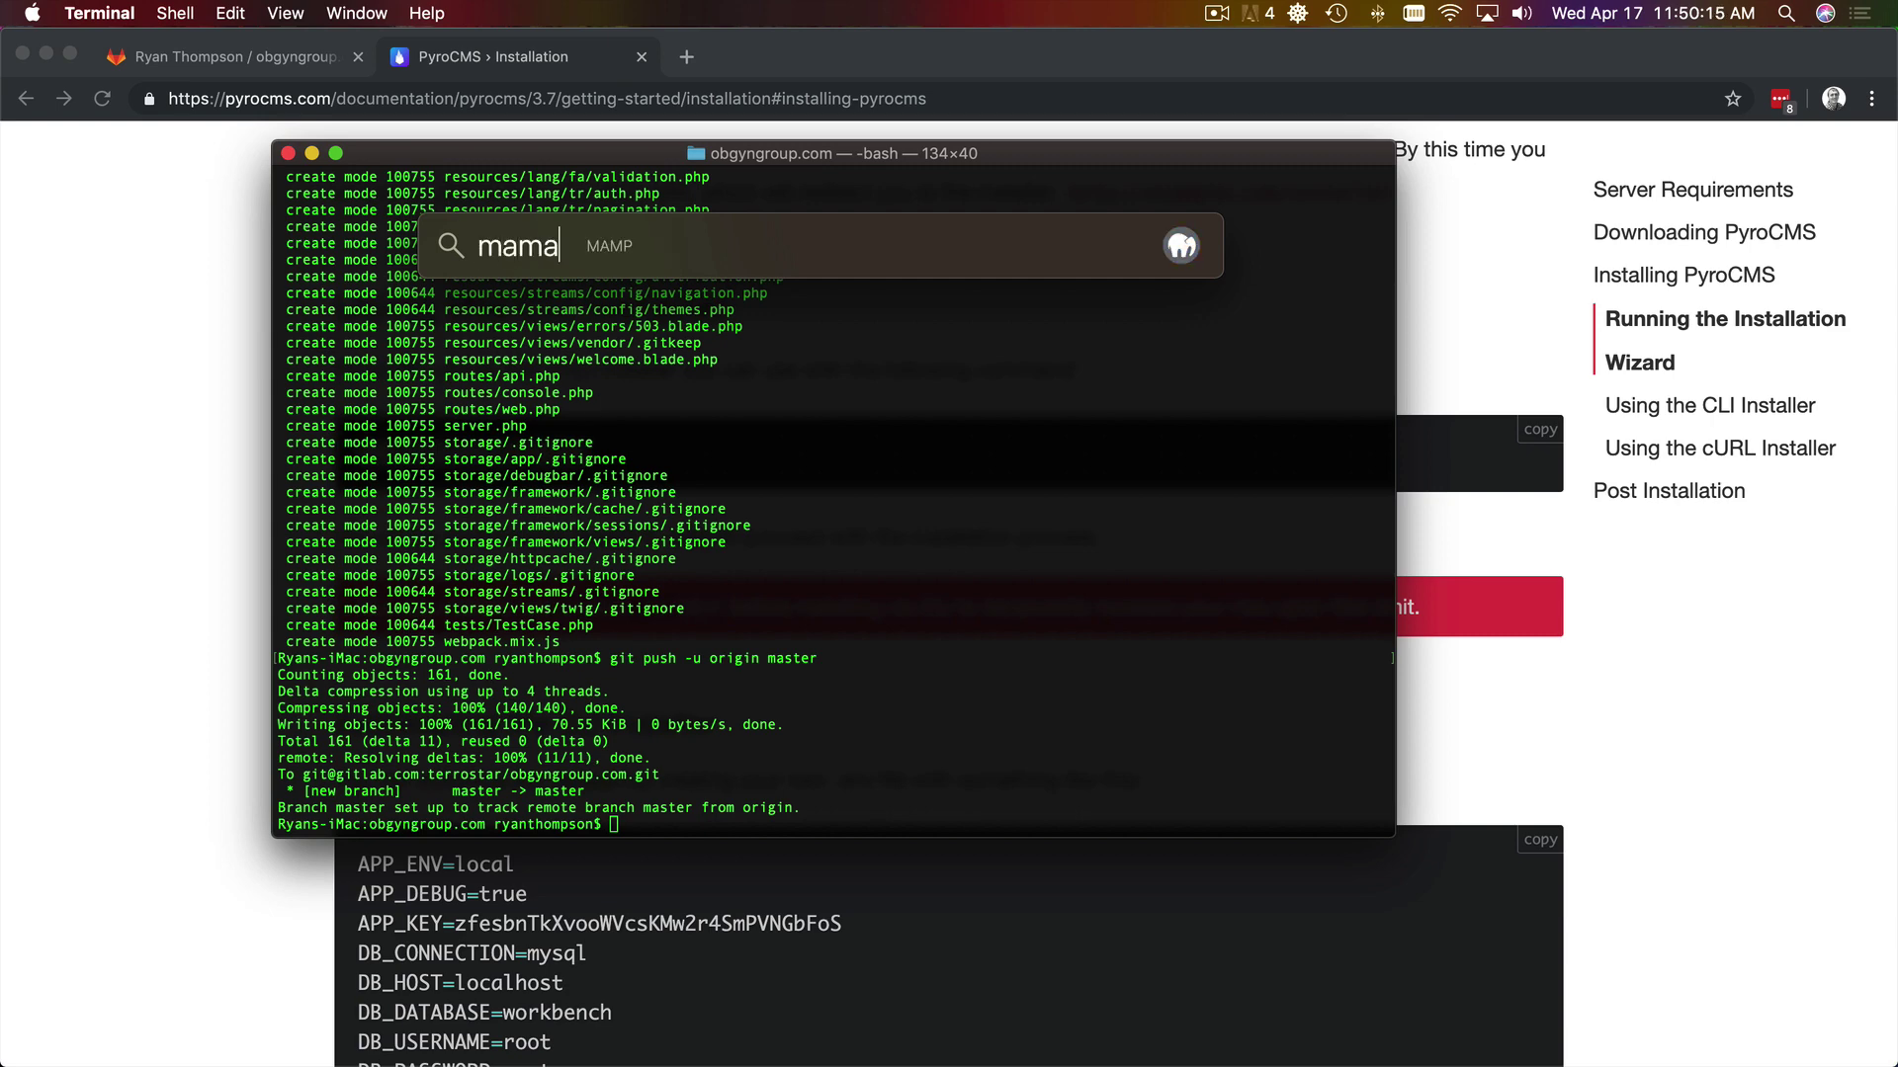
pyautogui.press('BackSpace')
pyautogui.write('p')
pyautogui.press('Return')
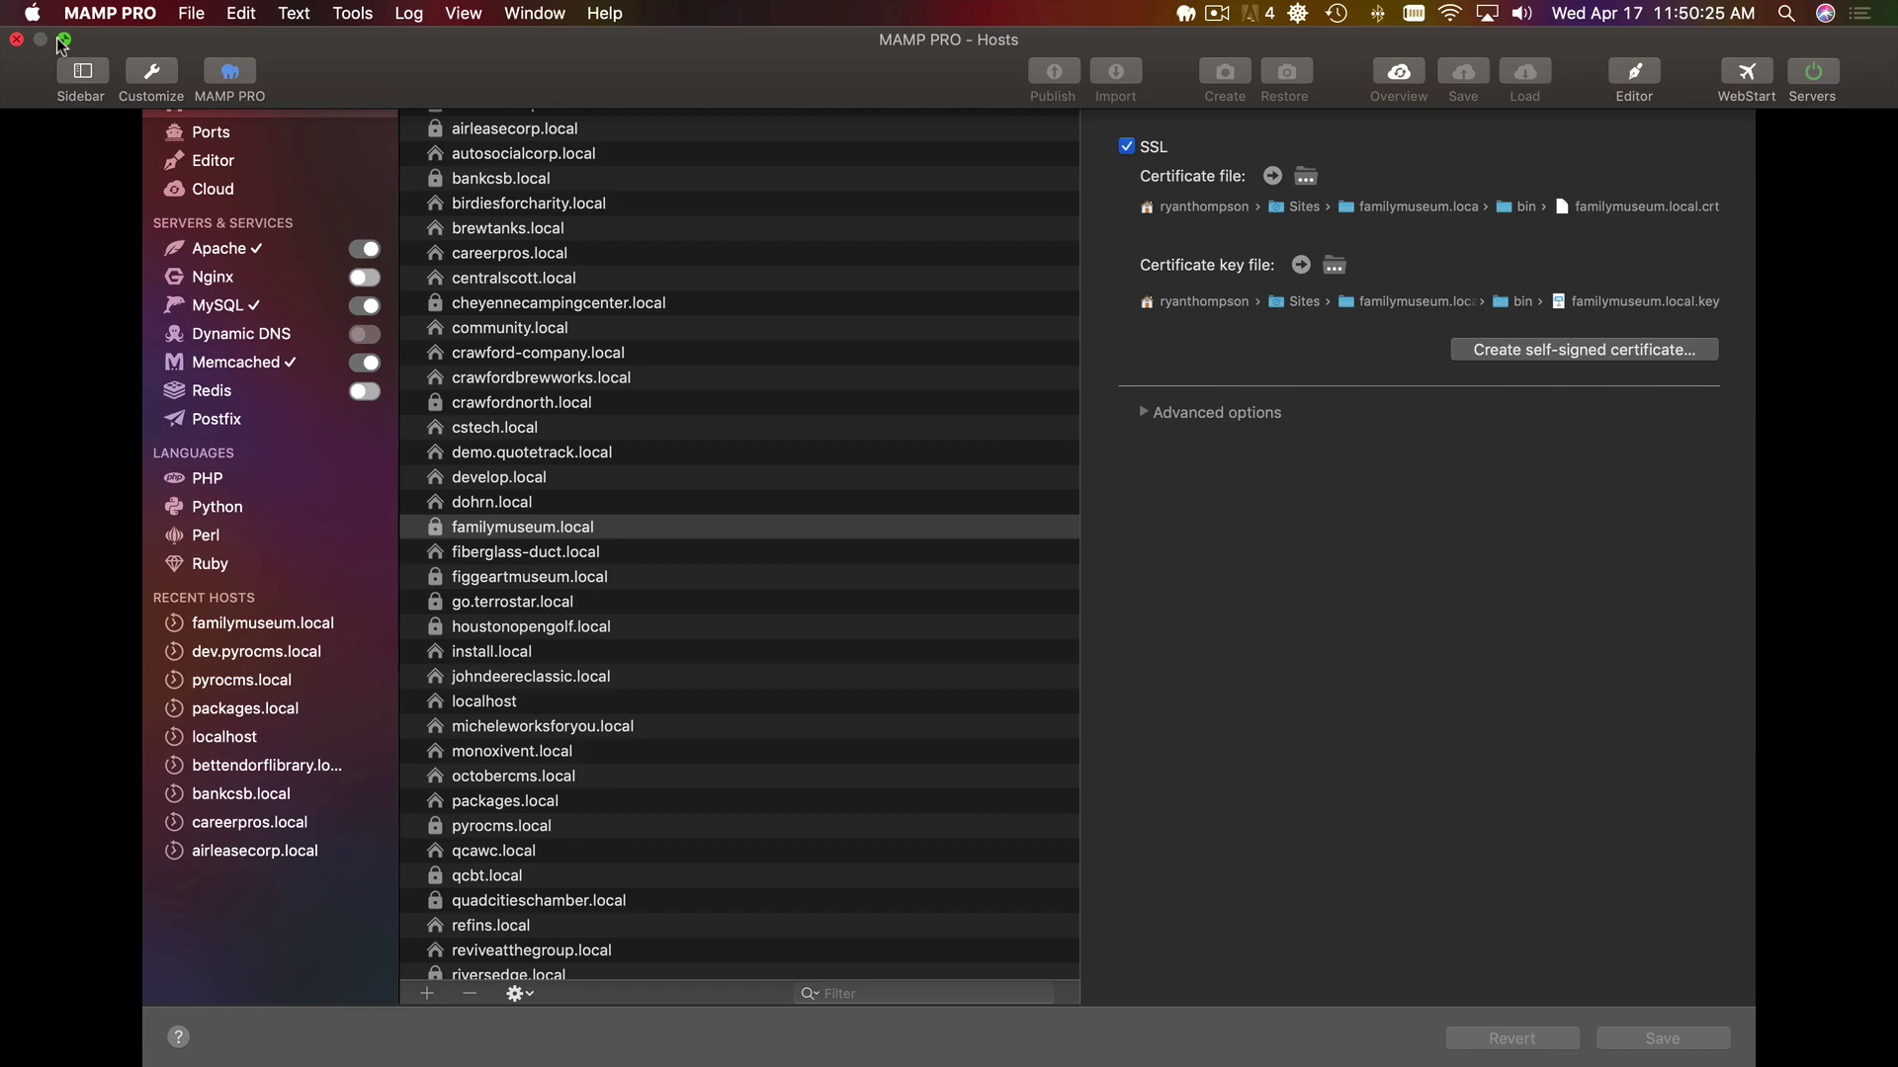
# - Exit fullscreen and start adding a new host in MAMP PRO
pyautogui.click(64, 39)
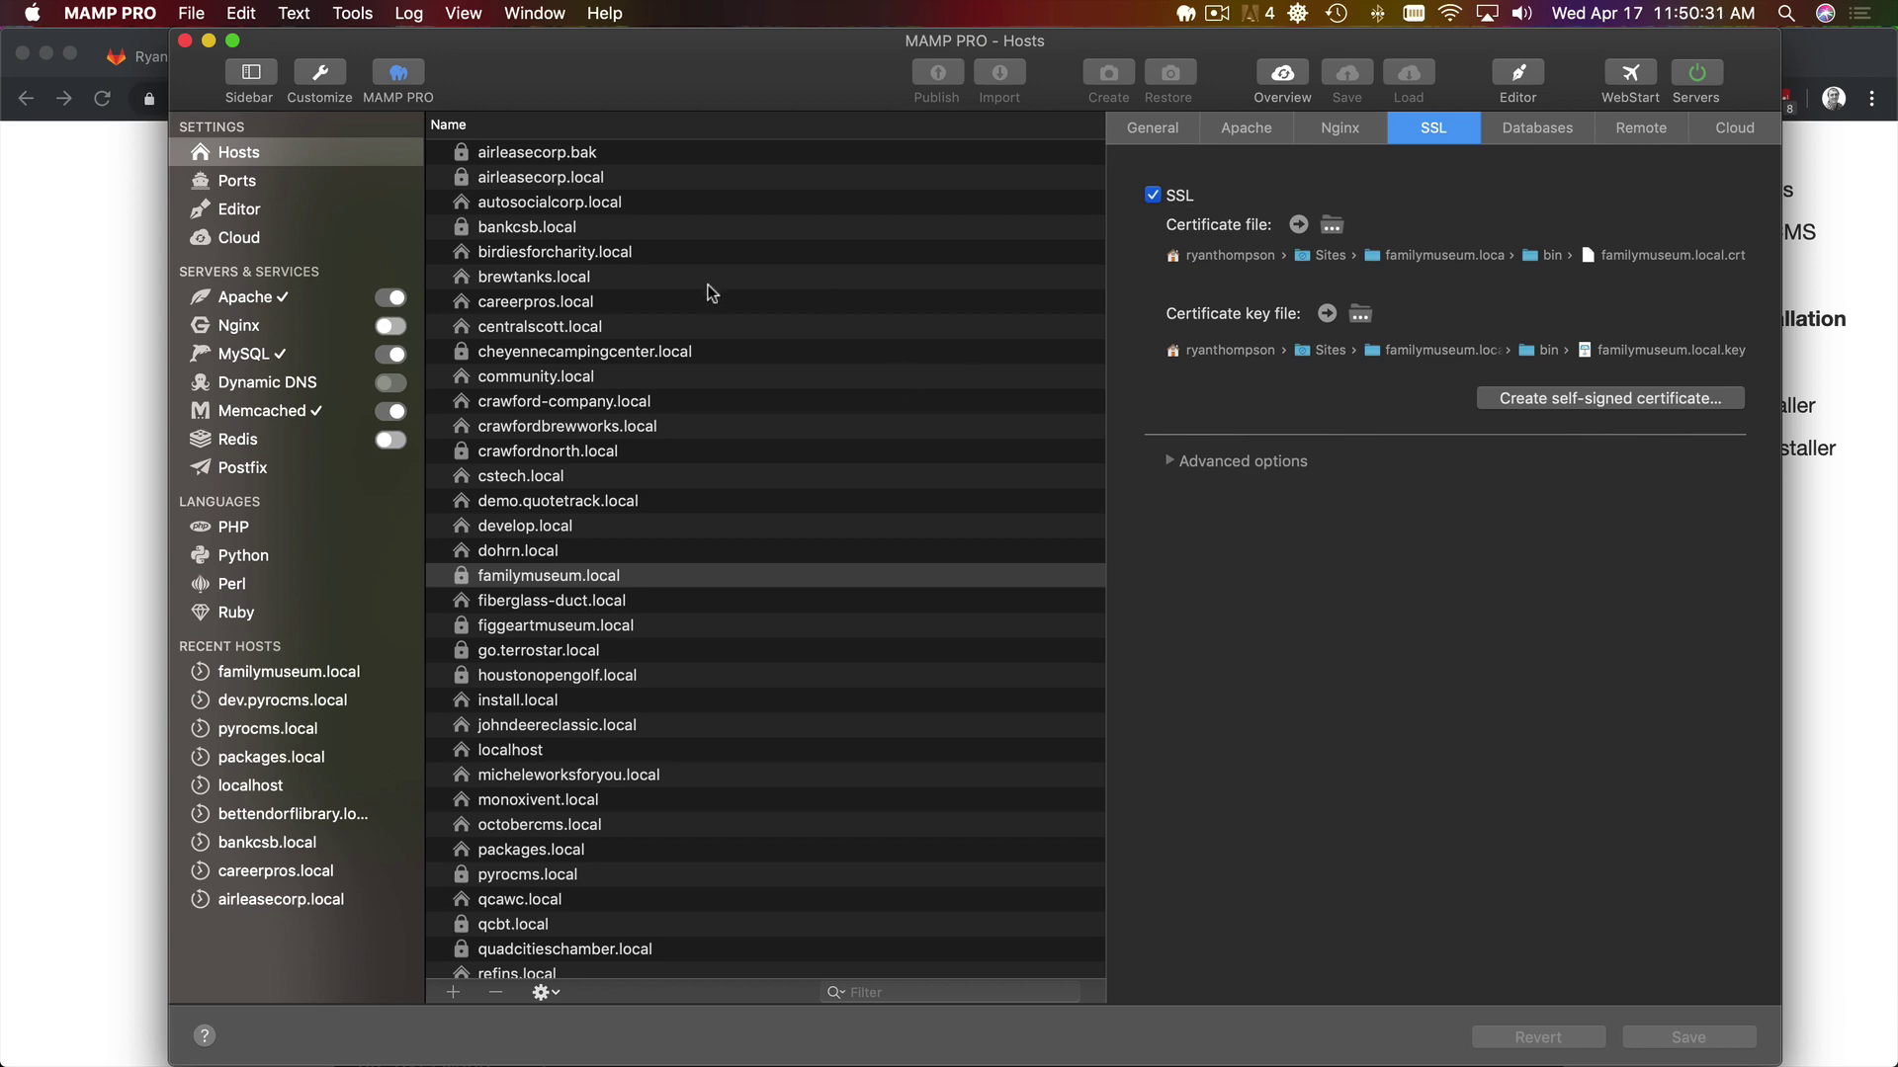
pyautogui.click(448, 992)
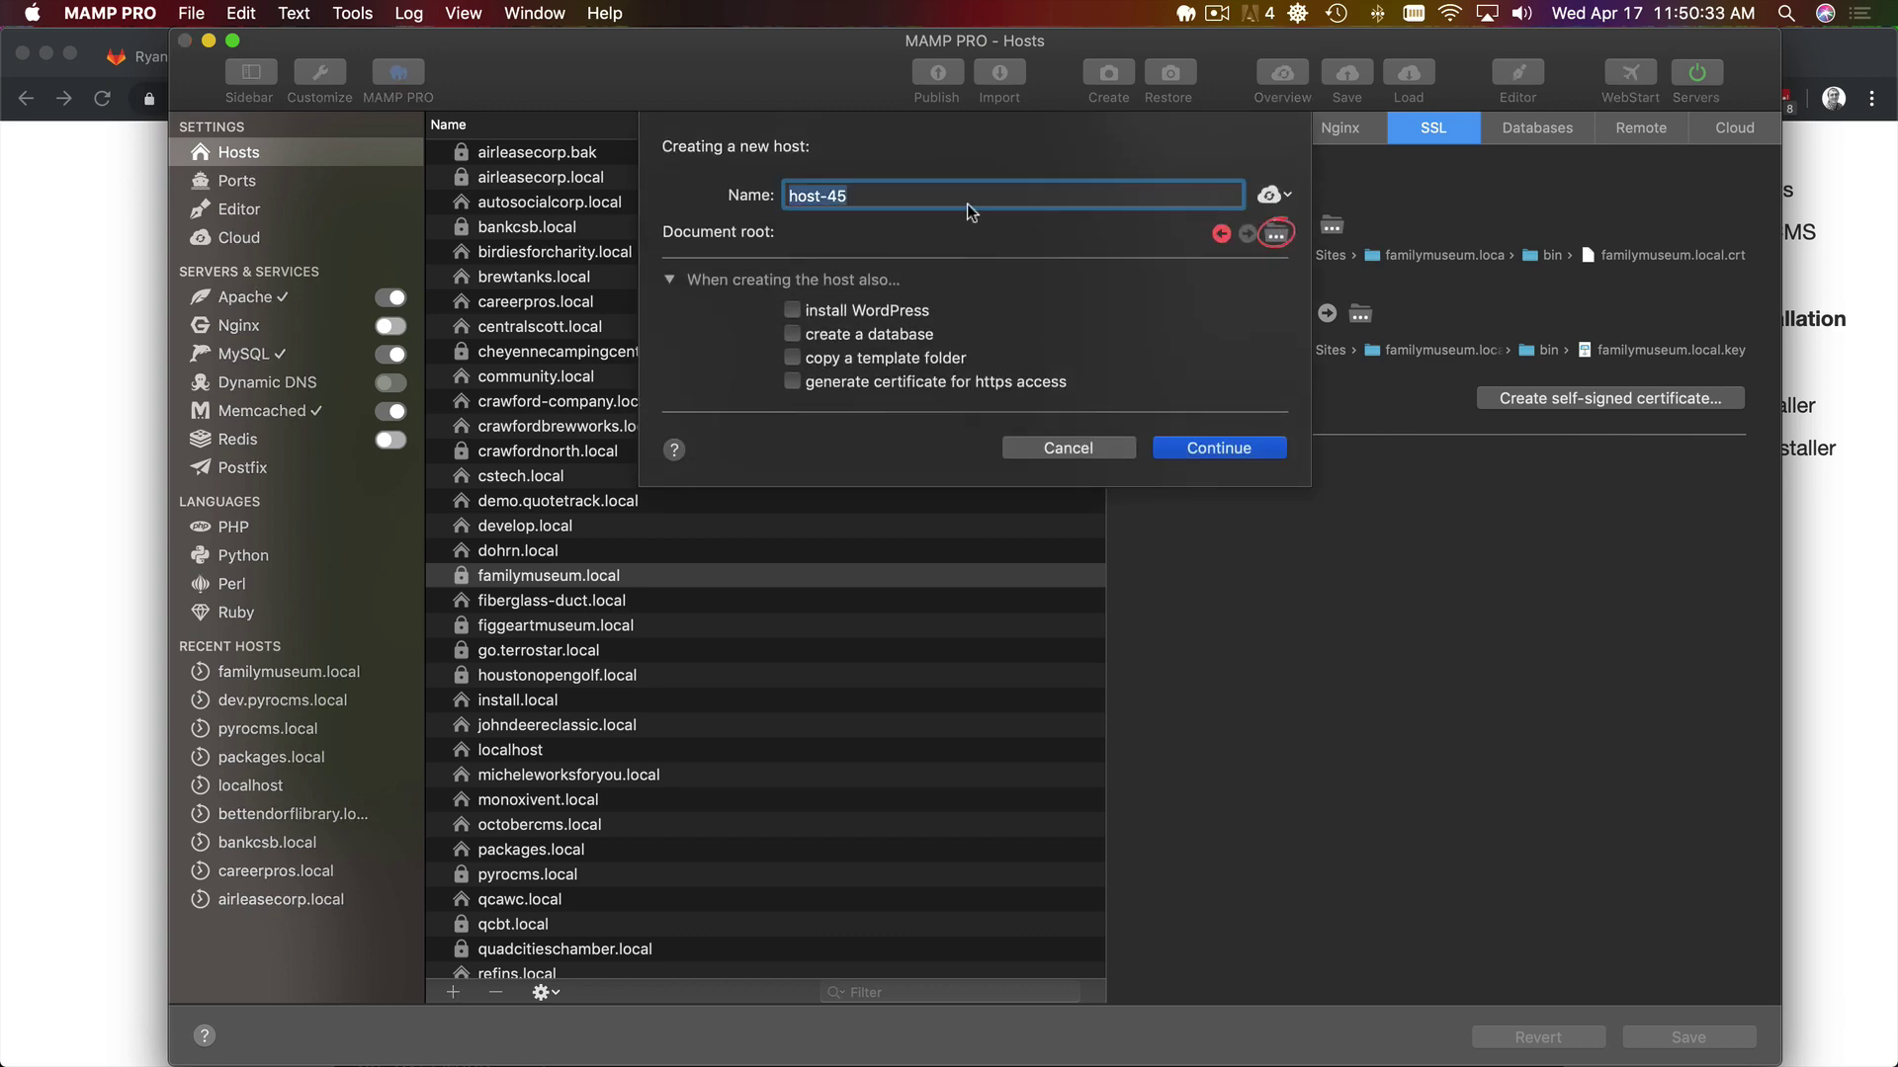
pyautogui.write('php artisan install')
pyautogui.press('super+z')
pyautogui.press('super+Tab')
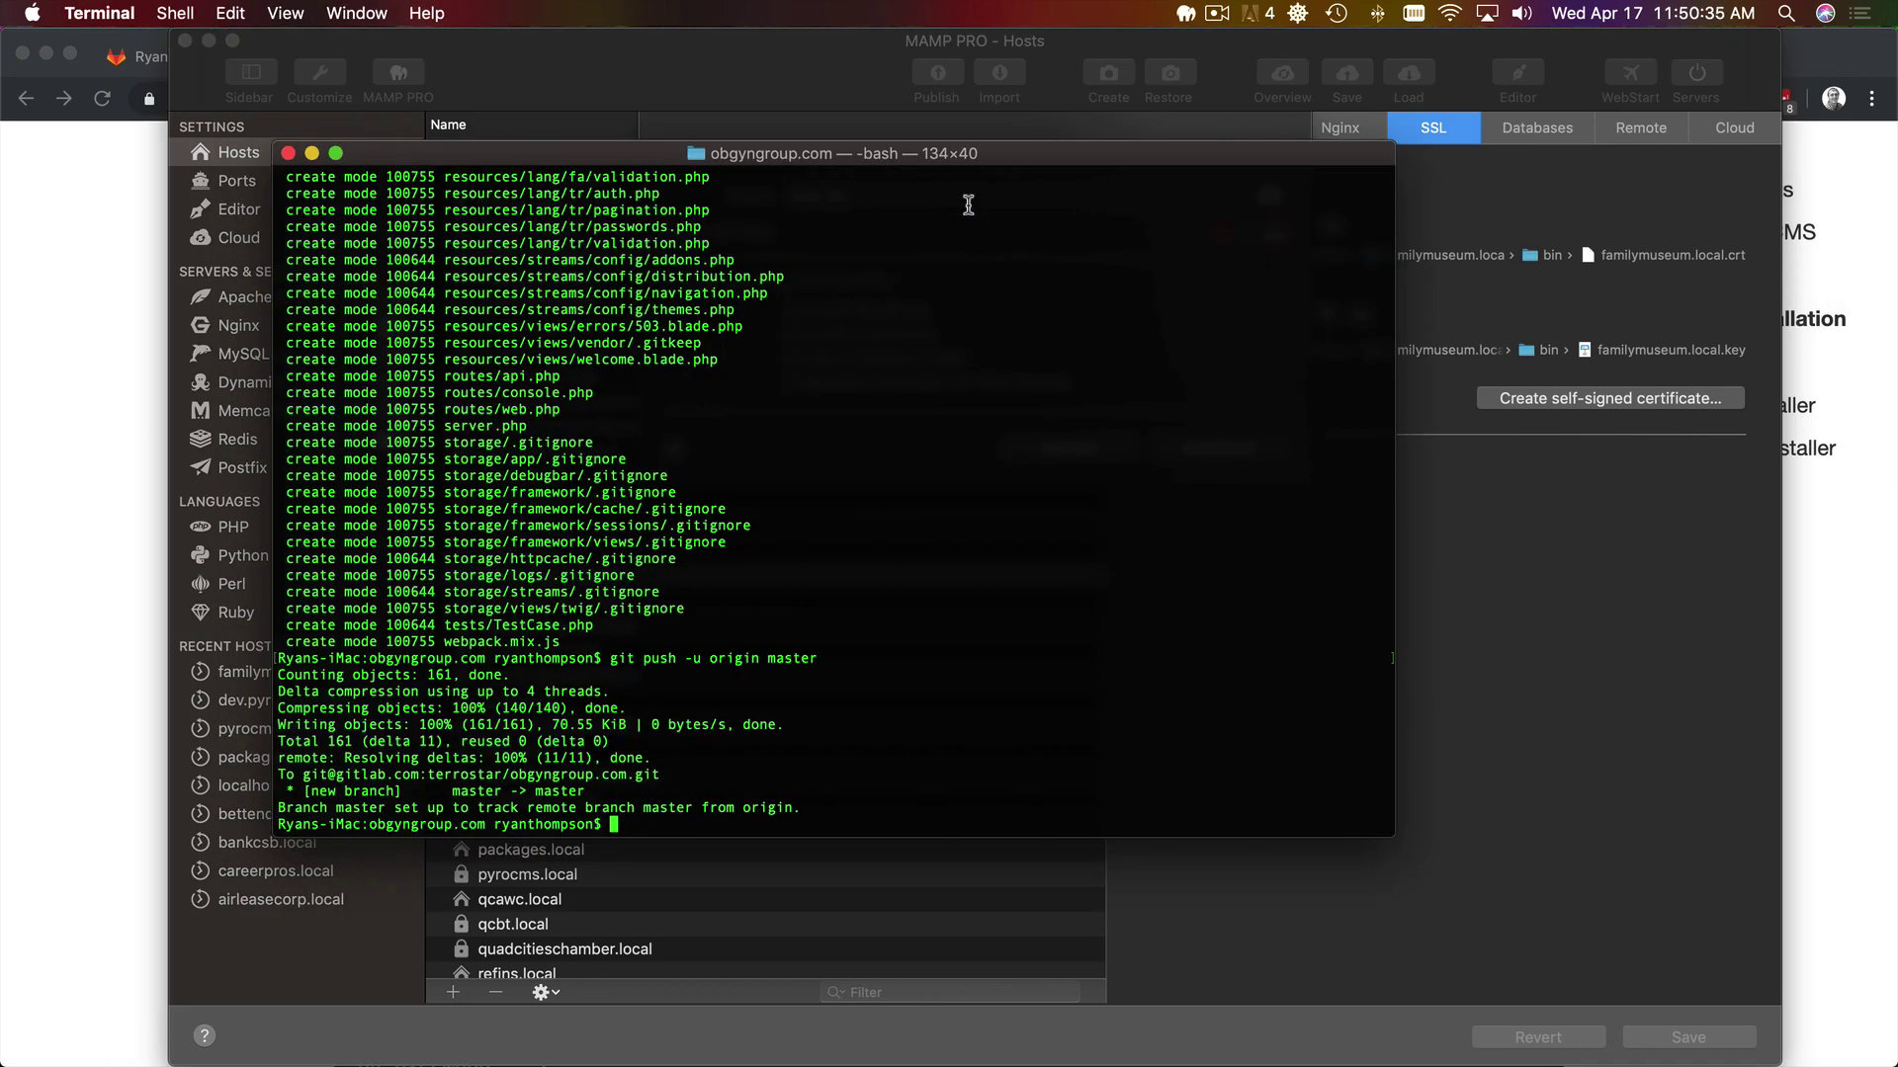
pyautogui.press('super+Tab')
pyautogui.press('super+Tab')
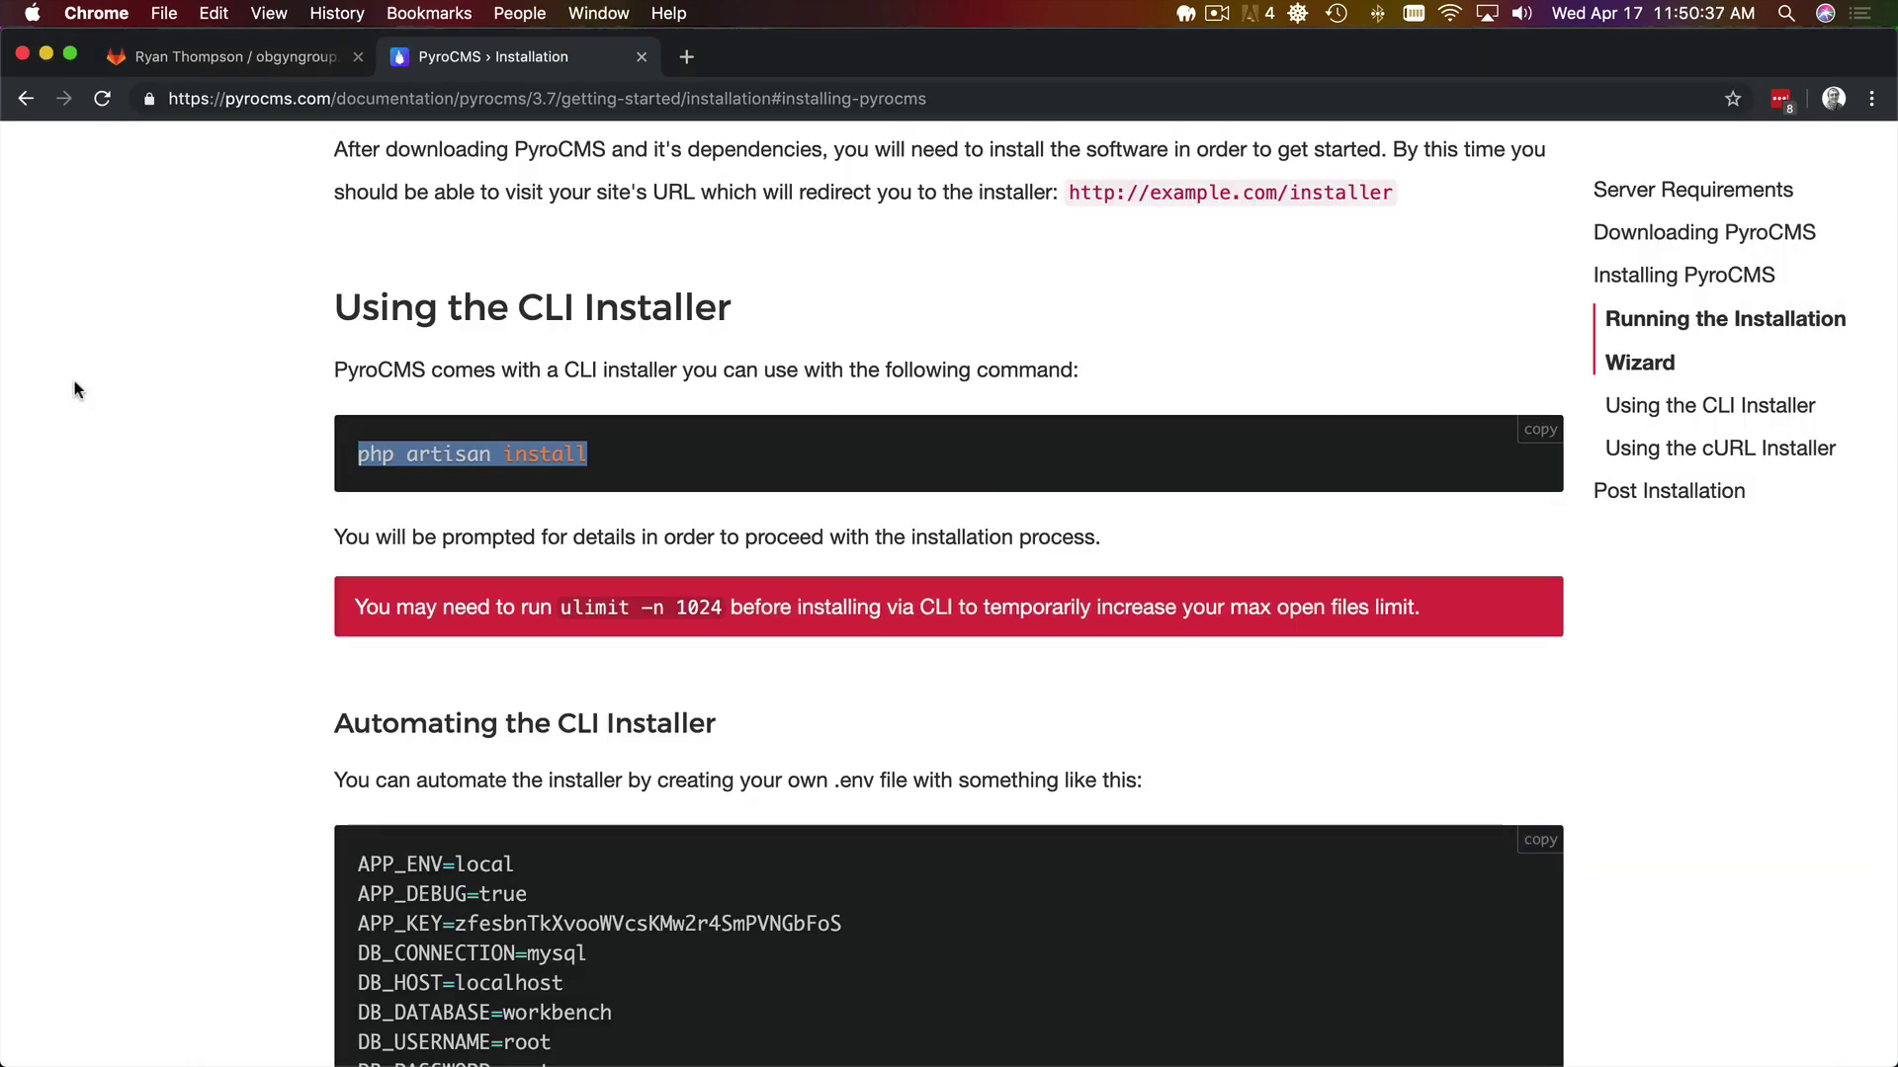
pyautogui.press('super+t')
pyautogui.write('obgyngroup.com')
pyautogui.press('super+c')
pyautogui.press('super+w')
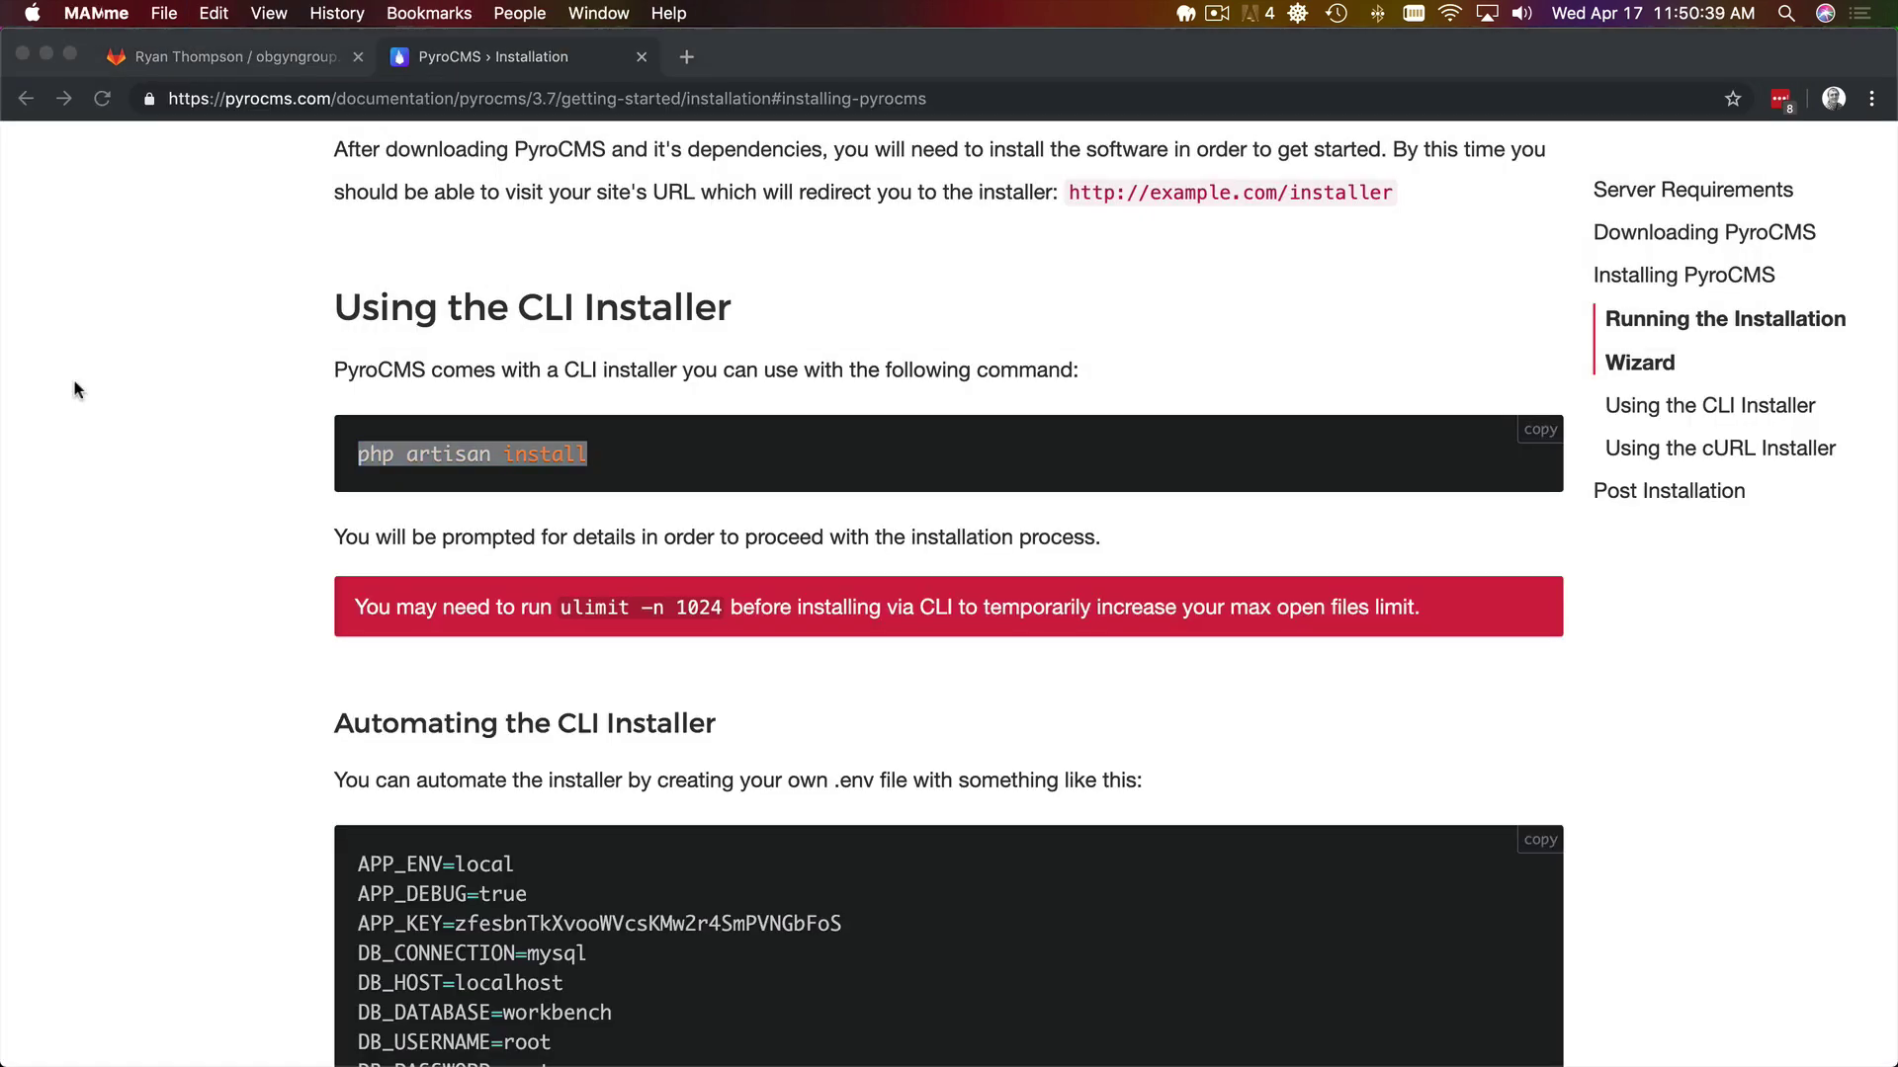
pyautogui.press('super+Tab')
pyautogui.press('super+v')
pyautogui.press('super+Left')
pyautogui.hotkey('shift', 'Right')
pyautogui.hotkey('shift', 'Right')
pyautogui.hotkey('shift', 'Right')
pyautogui.hotkey('shift', 'Right')
pyautogui.hotkey('shift', 'Right')
pyautogui.hotkey('shift', 'Right')
pyautogui.hotkey('shift', 'Right')
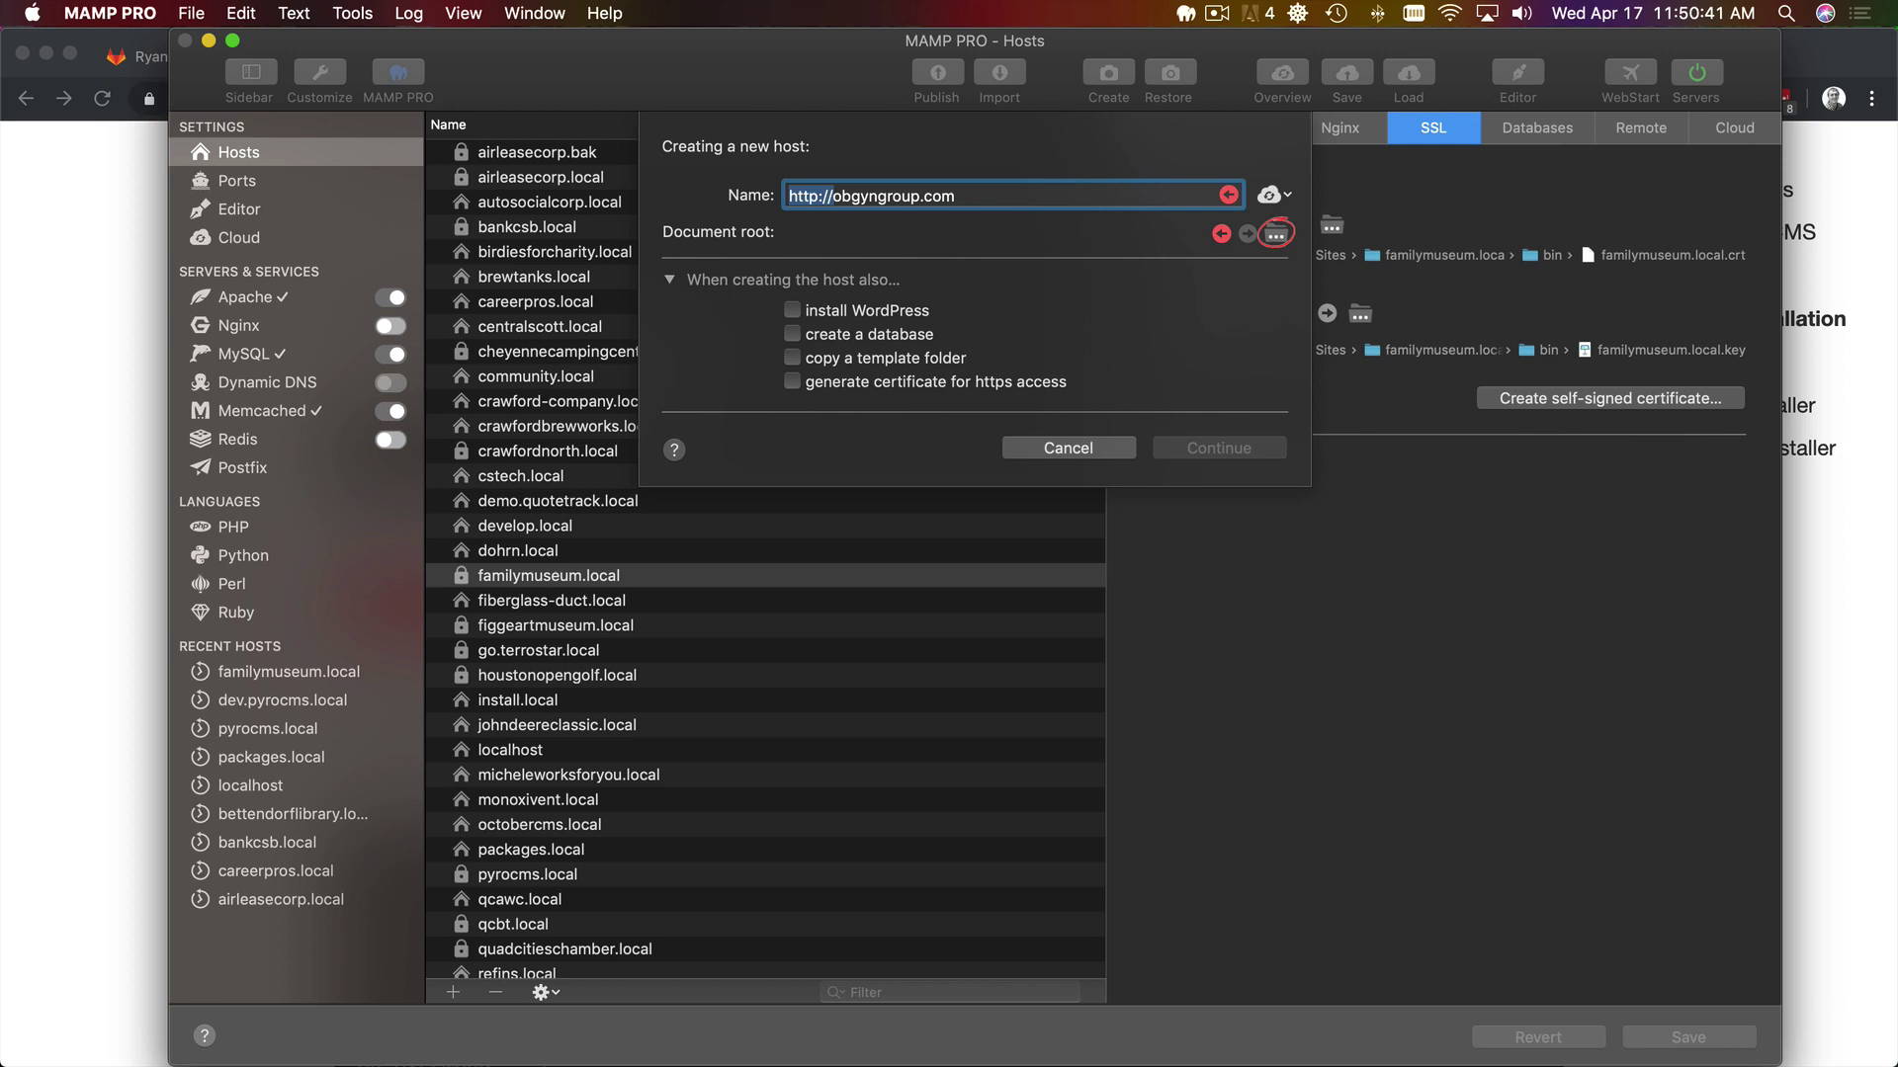
pyautogui.press('BackSpace')
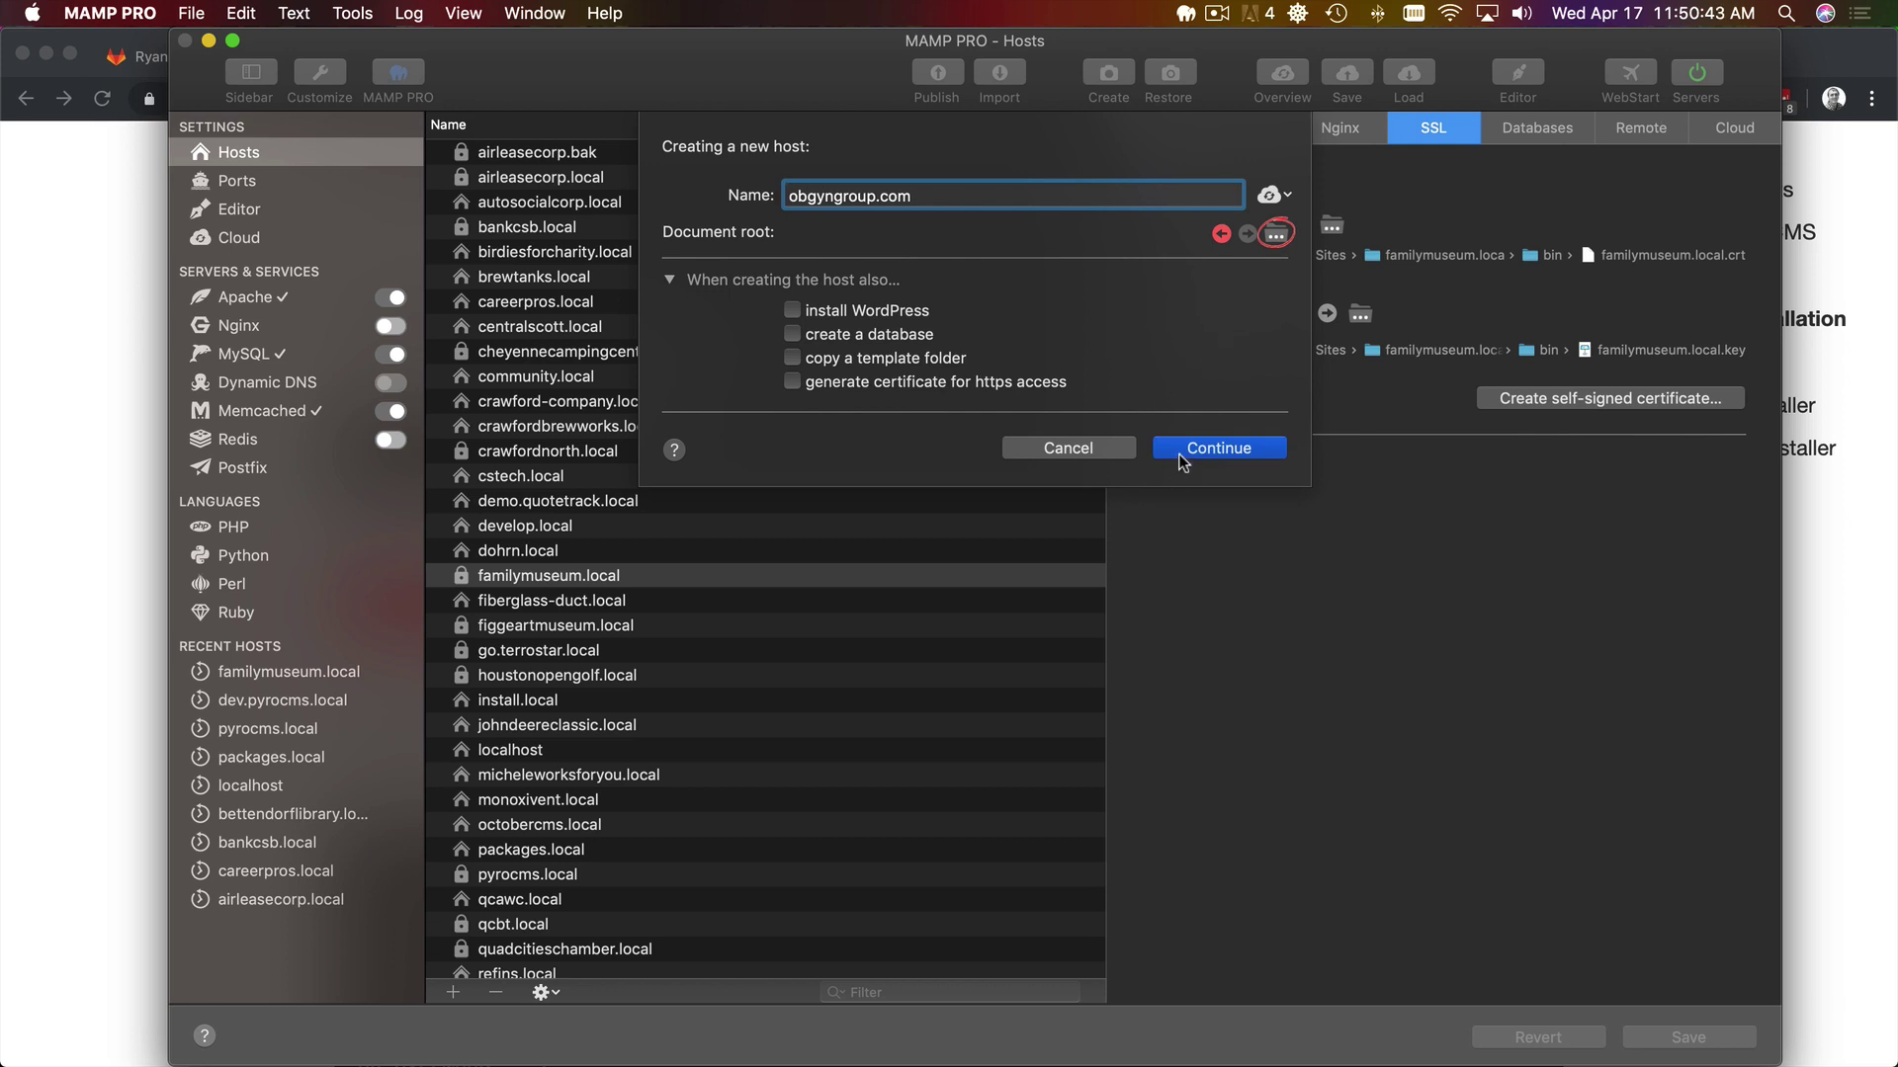
# - Enable database creation, set document root to obgyngroup.com/public, and name the database obgyngroup
pyautogui.click(909, 334)
pyautogui.doubleClick(847, 195)
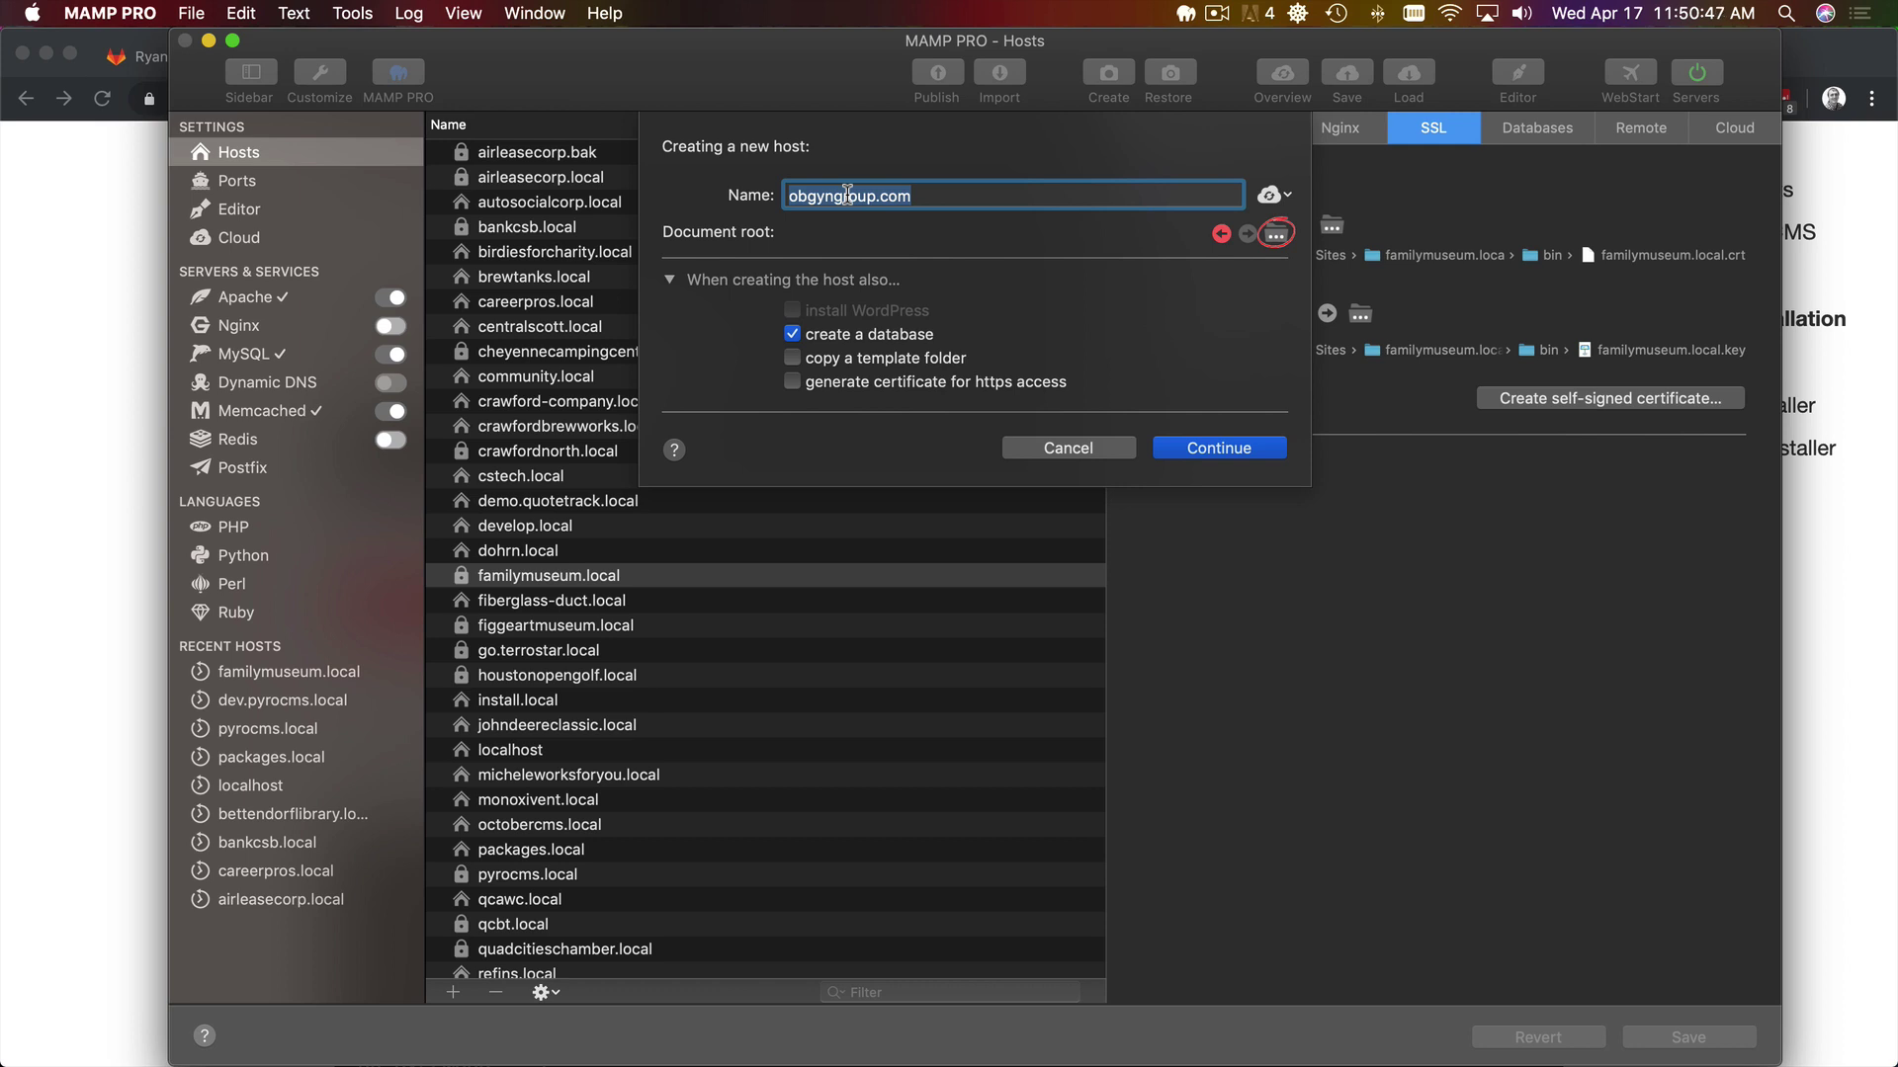
pyautogui.hotkey('shift', 'Left')
pyautogui.hotkey('shift', 'Left')
pyautogui.hotkey('shift', 'Left')
pyautogui.hotkey('shift', 'Left')
pyautogui.press('super+c')
pyautogui.click(1275, 234)
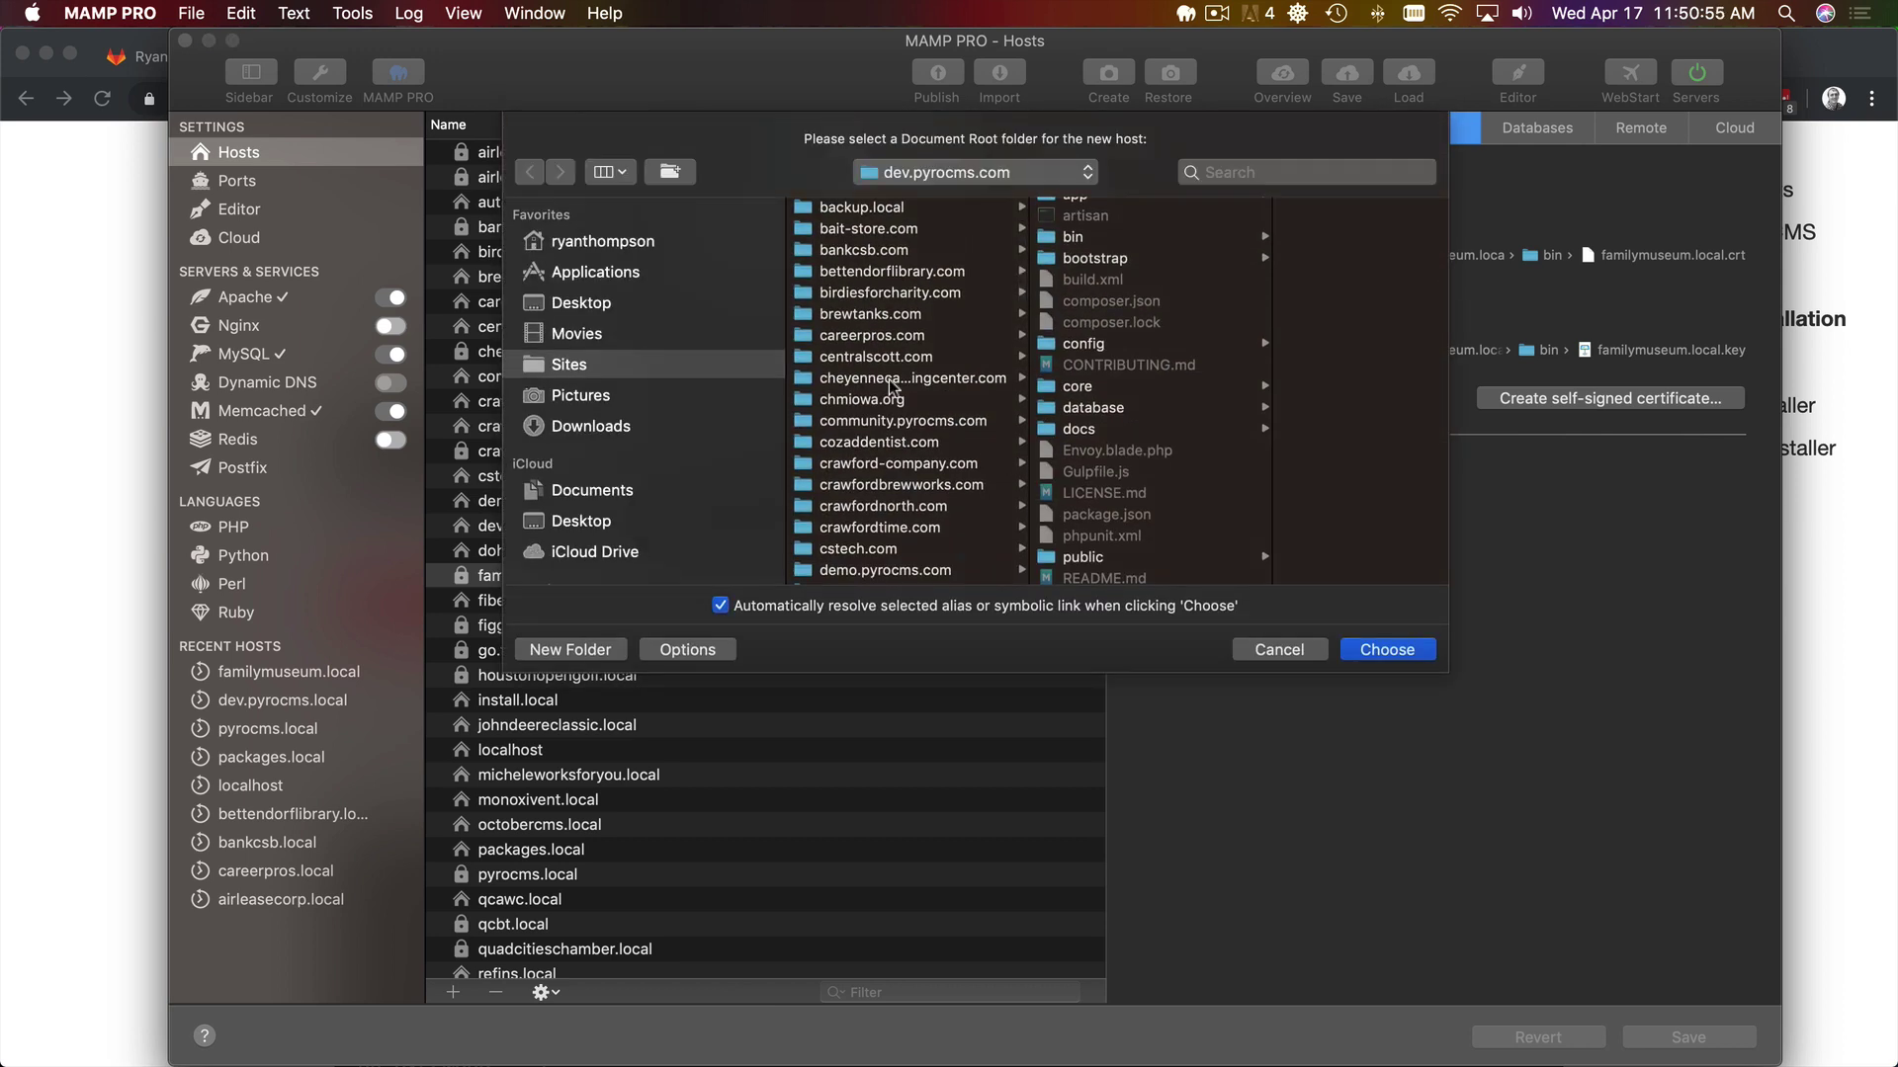
pyautogui.press('n')
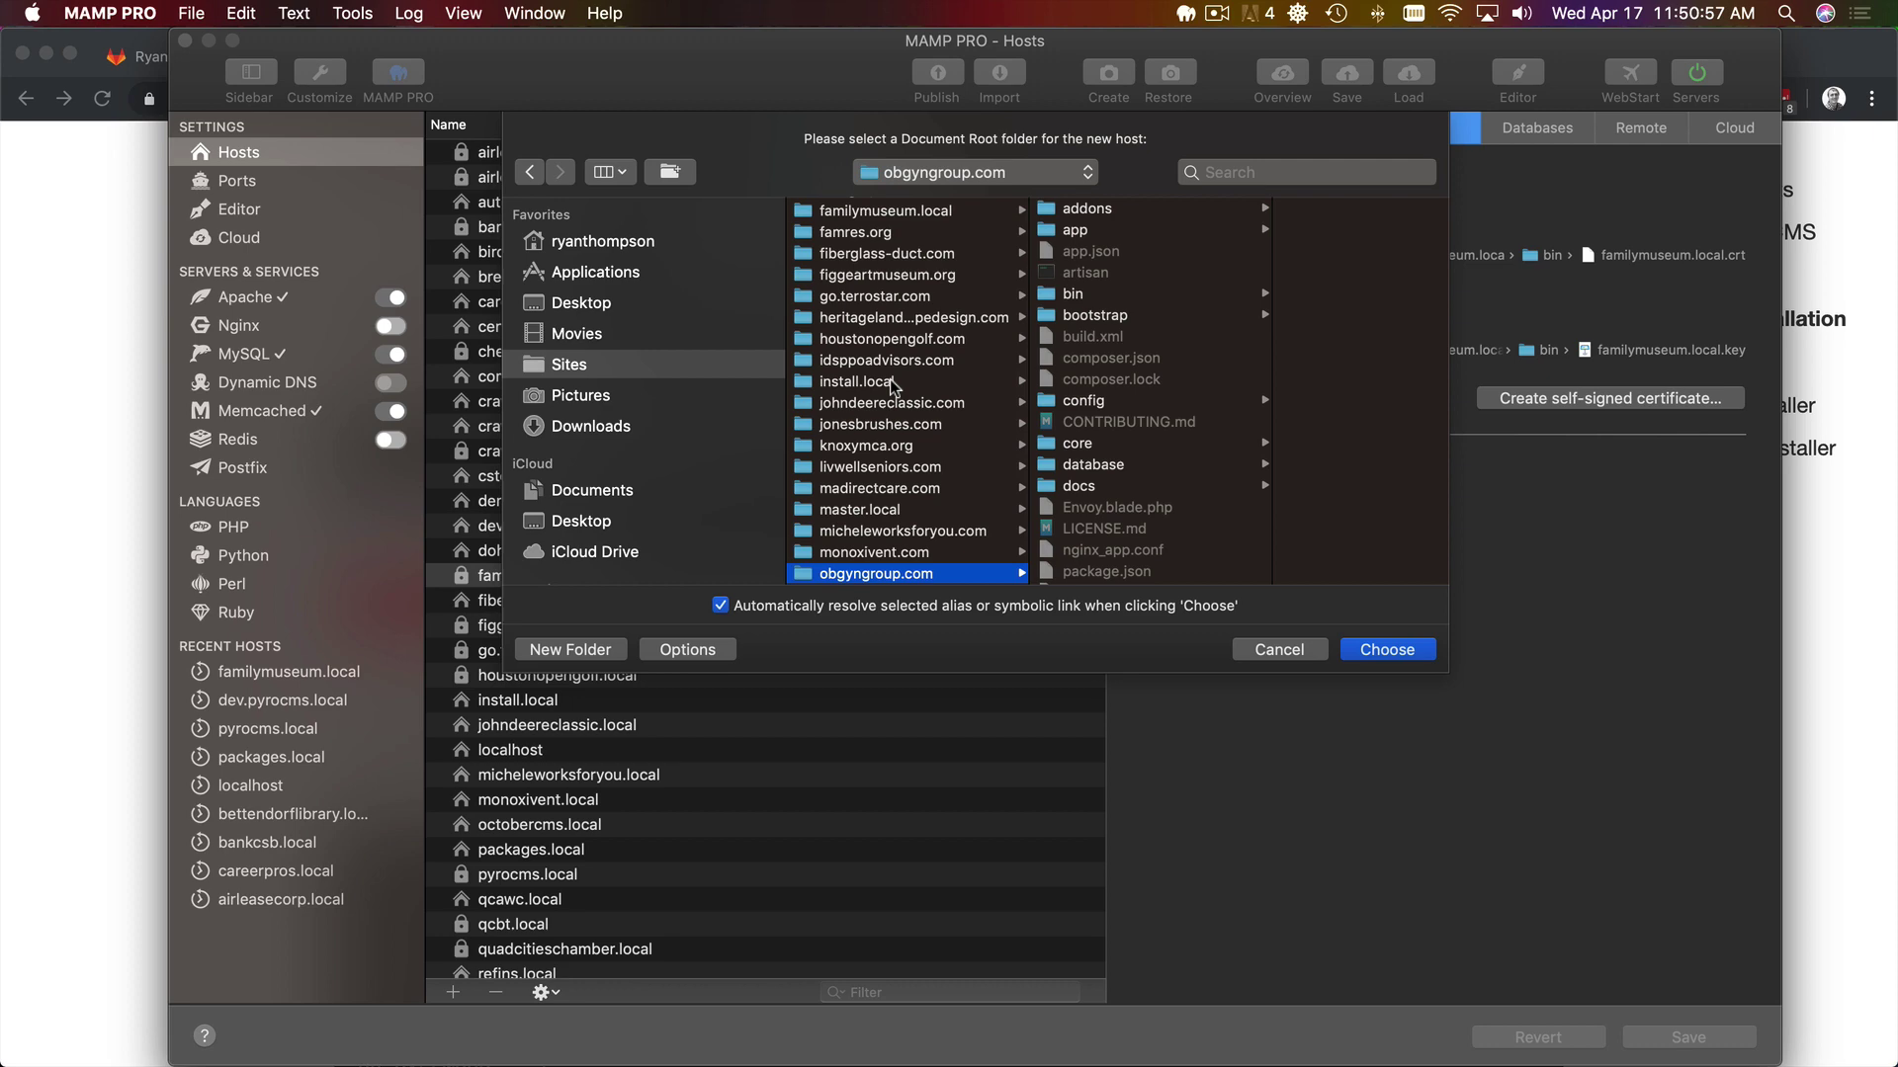
pyautogui.press('Right')
pyautogui.press('p')
pyautogui.press('u')
pyautogui.press('Return')
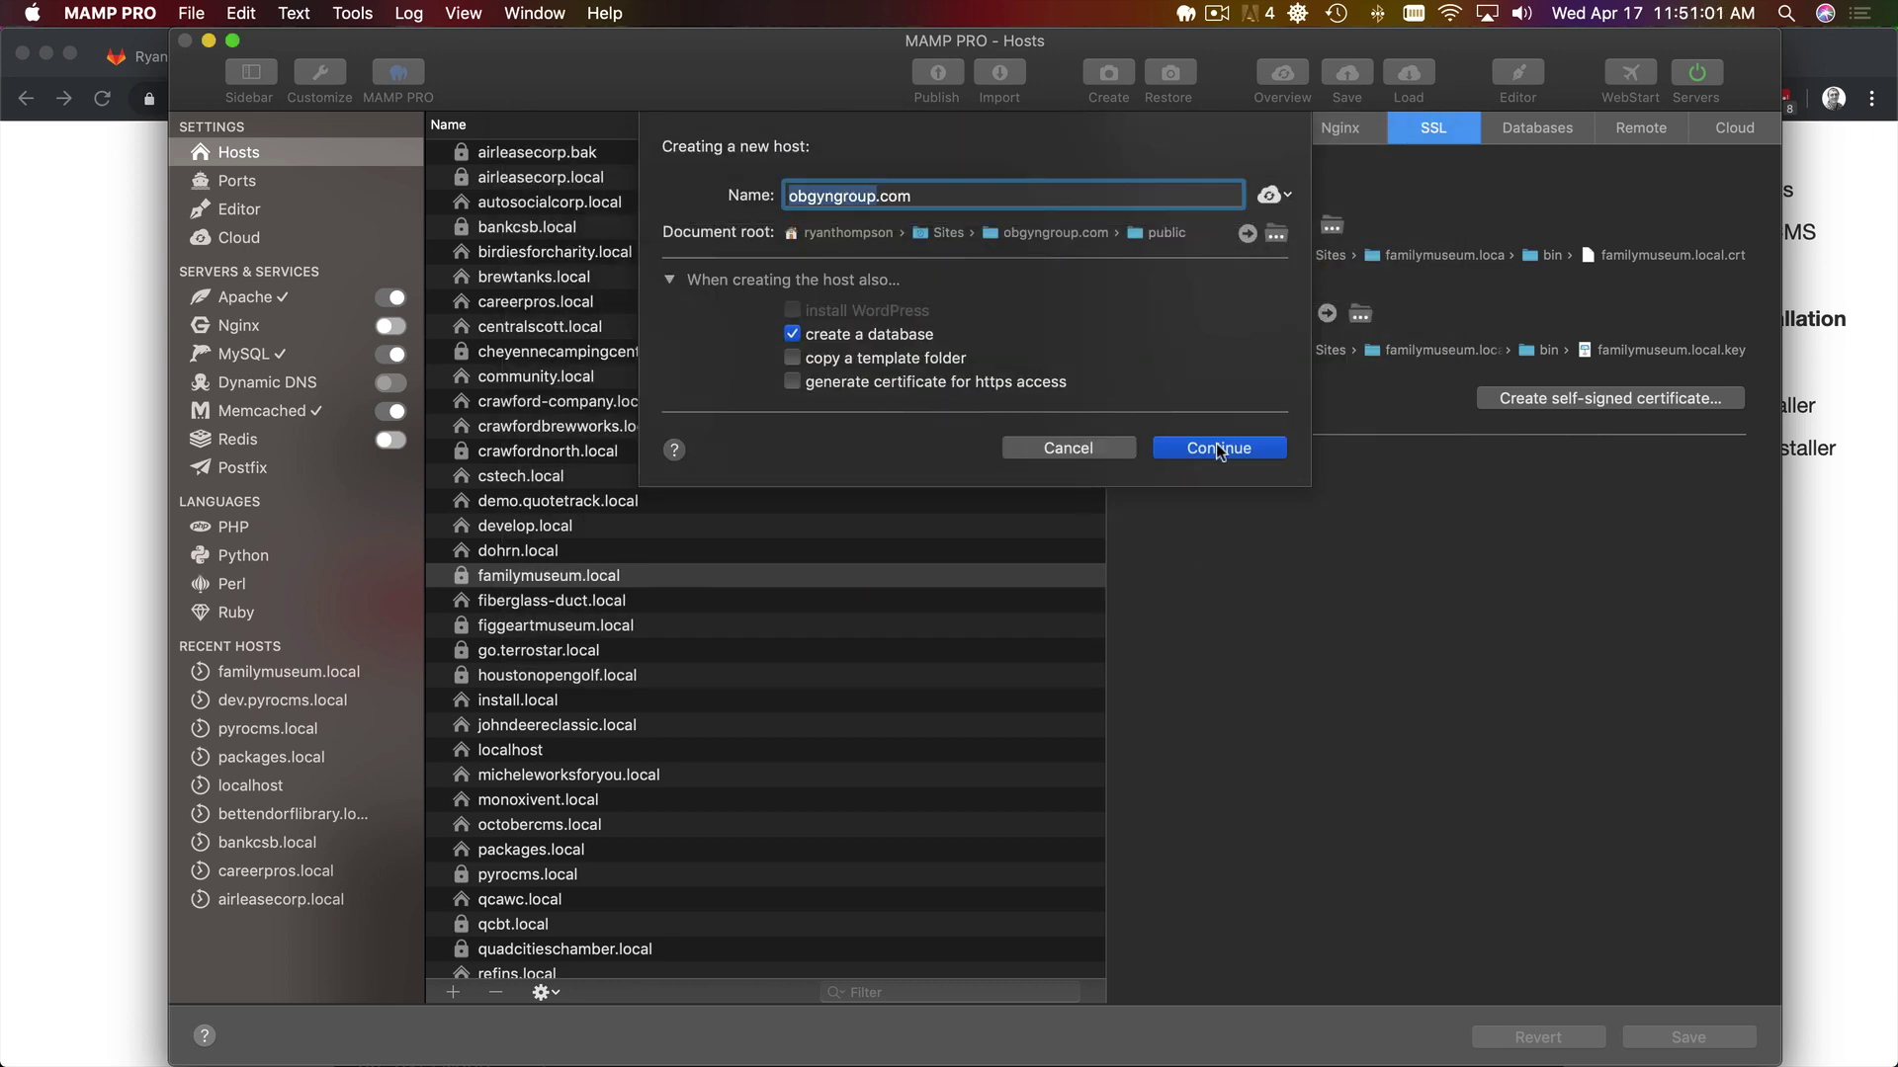
pyautogui.click(1219, 449)
pyautogui.press('super+v')
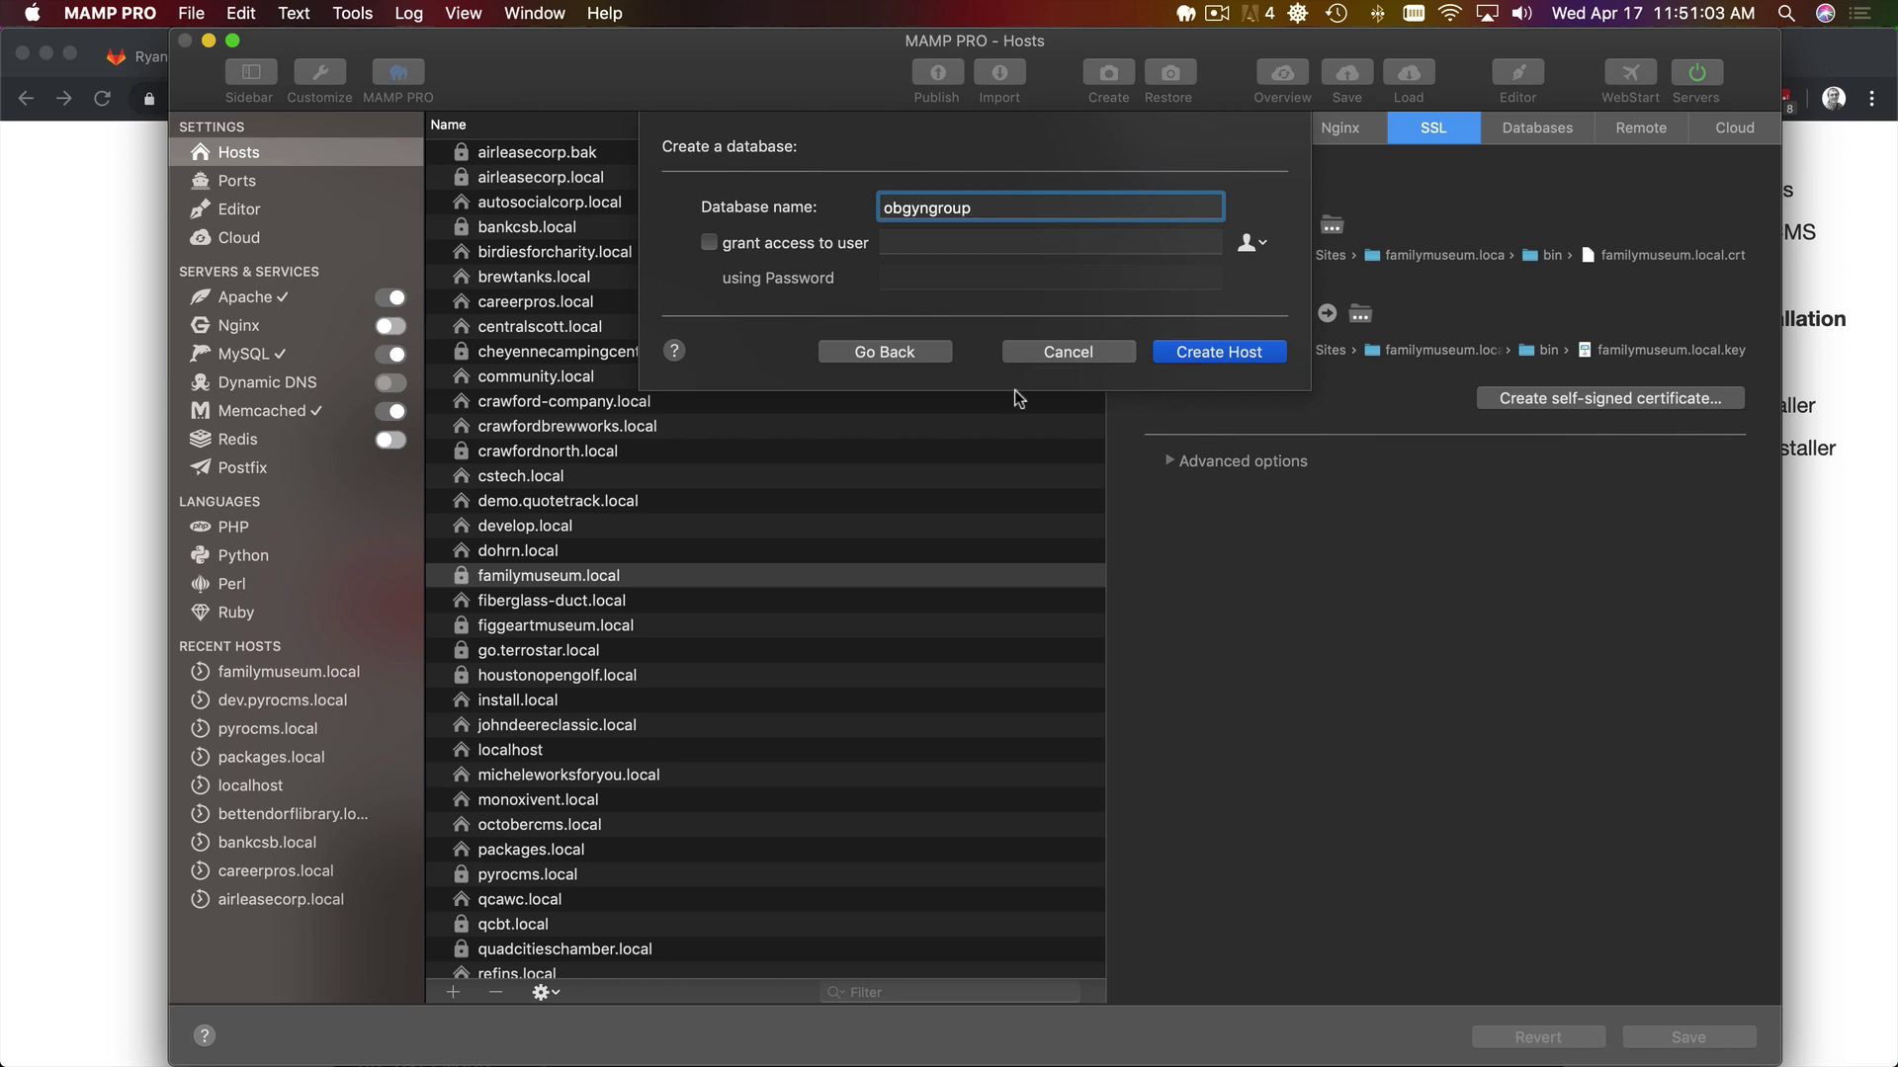
# - Create the host, change its name ending from com to local, and view SSL settings
pyautogui.click(1234, 361)
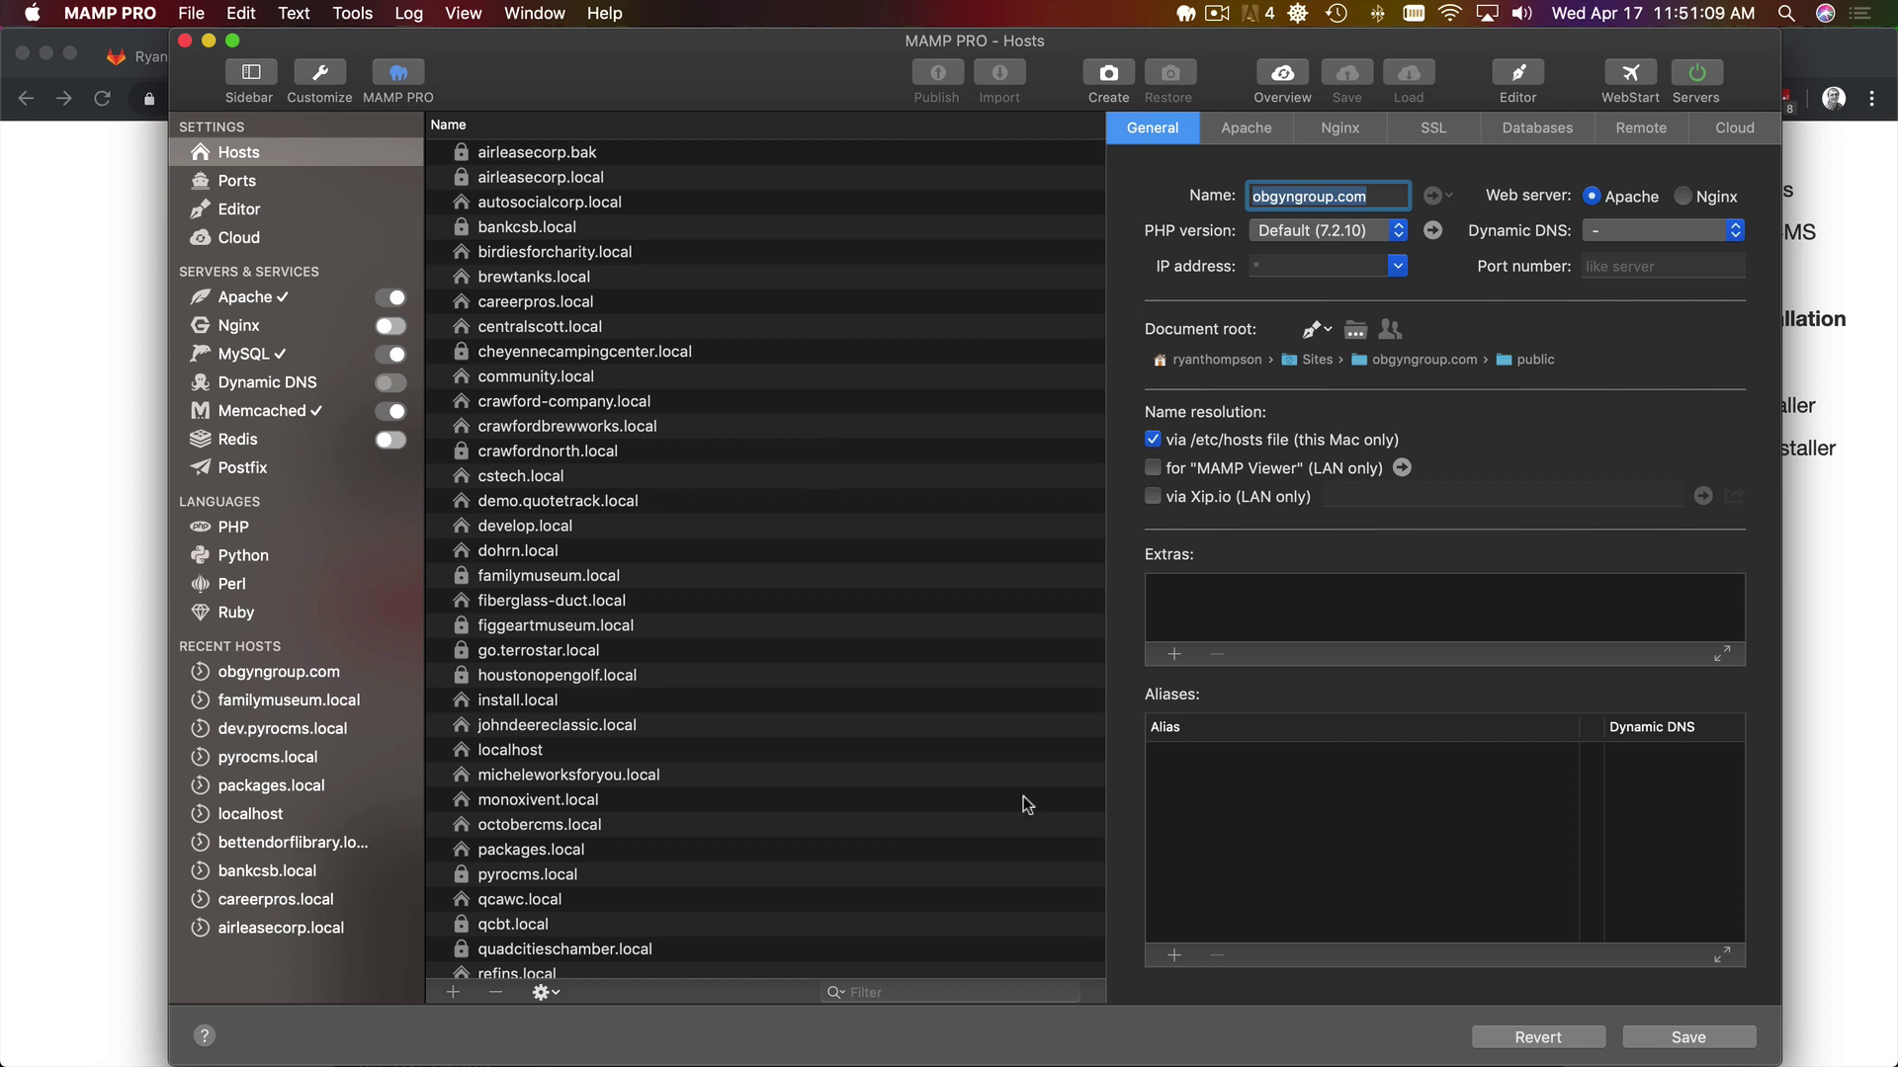
pyautogui.click(1434, 128)
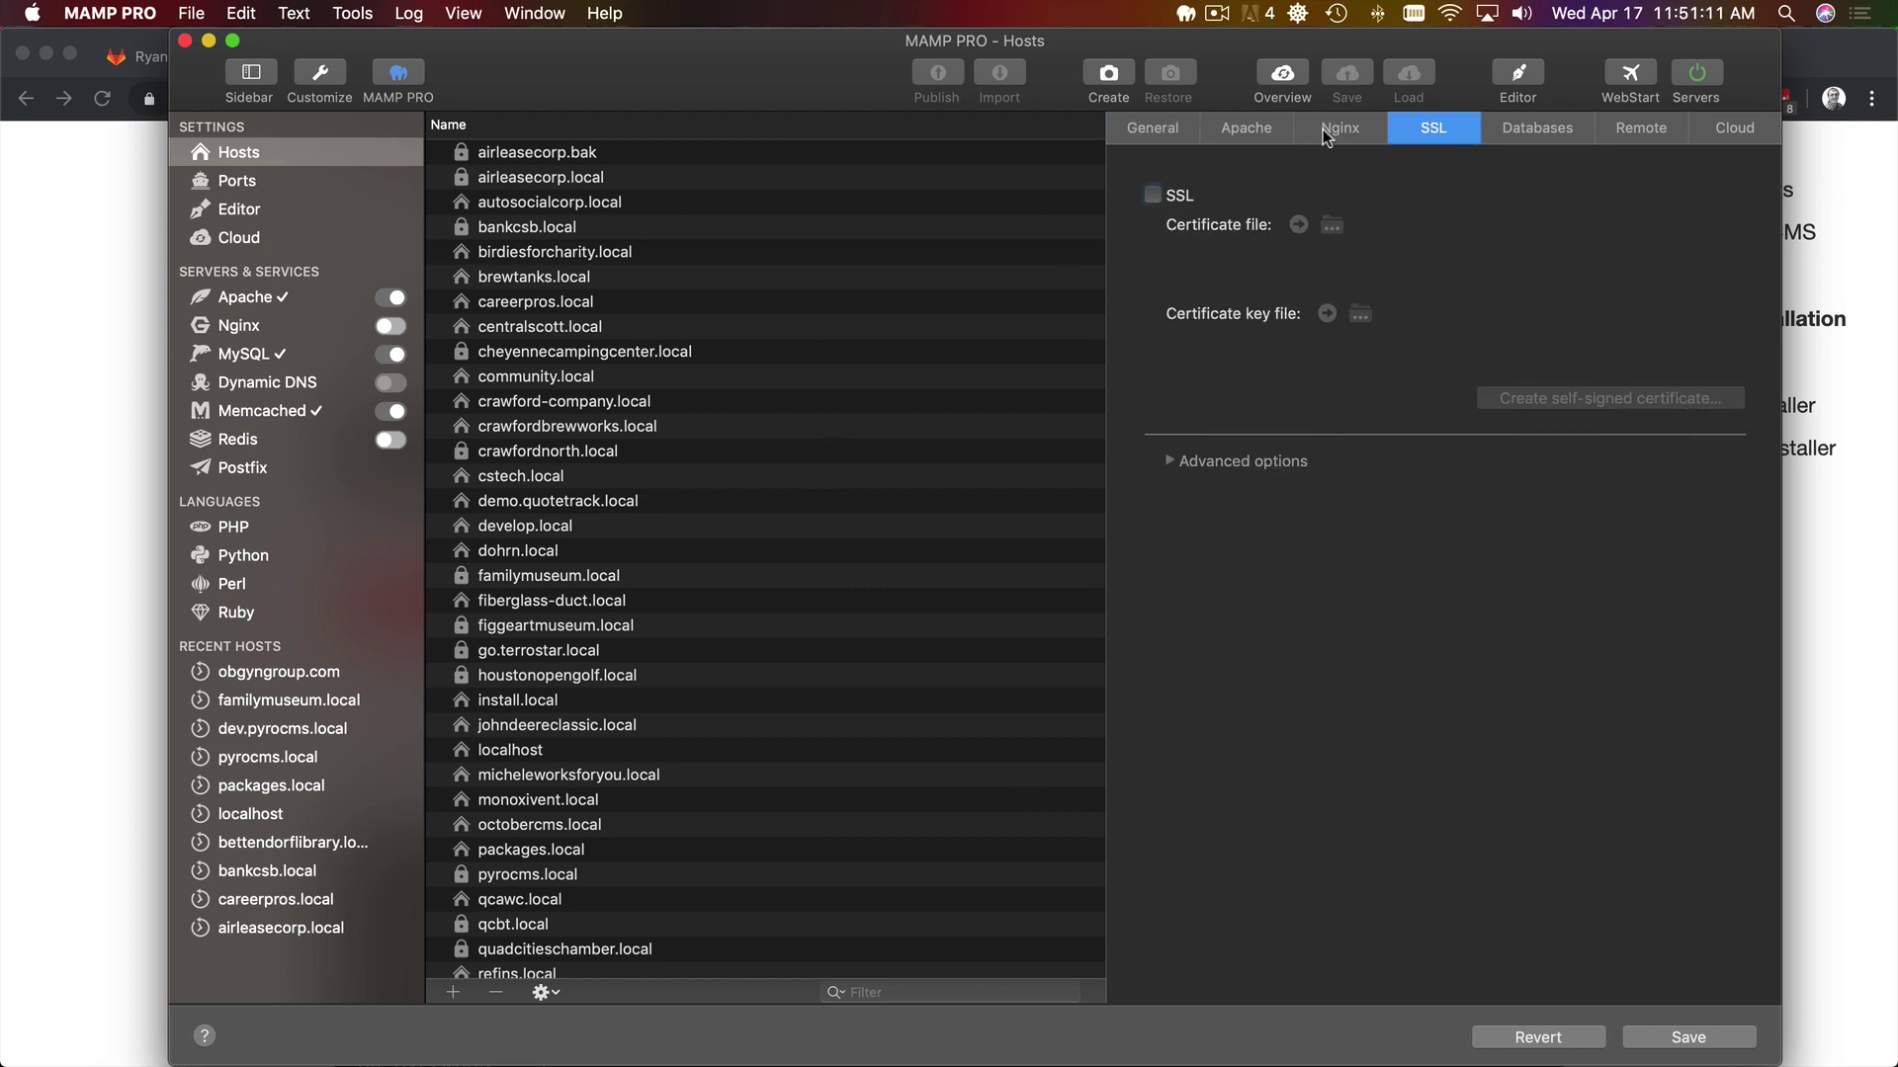
pyautogui.click(1159, 132)
pyautogui.click(1375, 196)
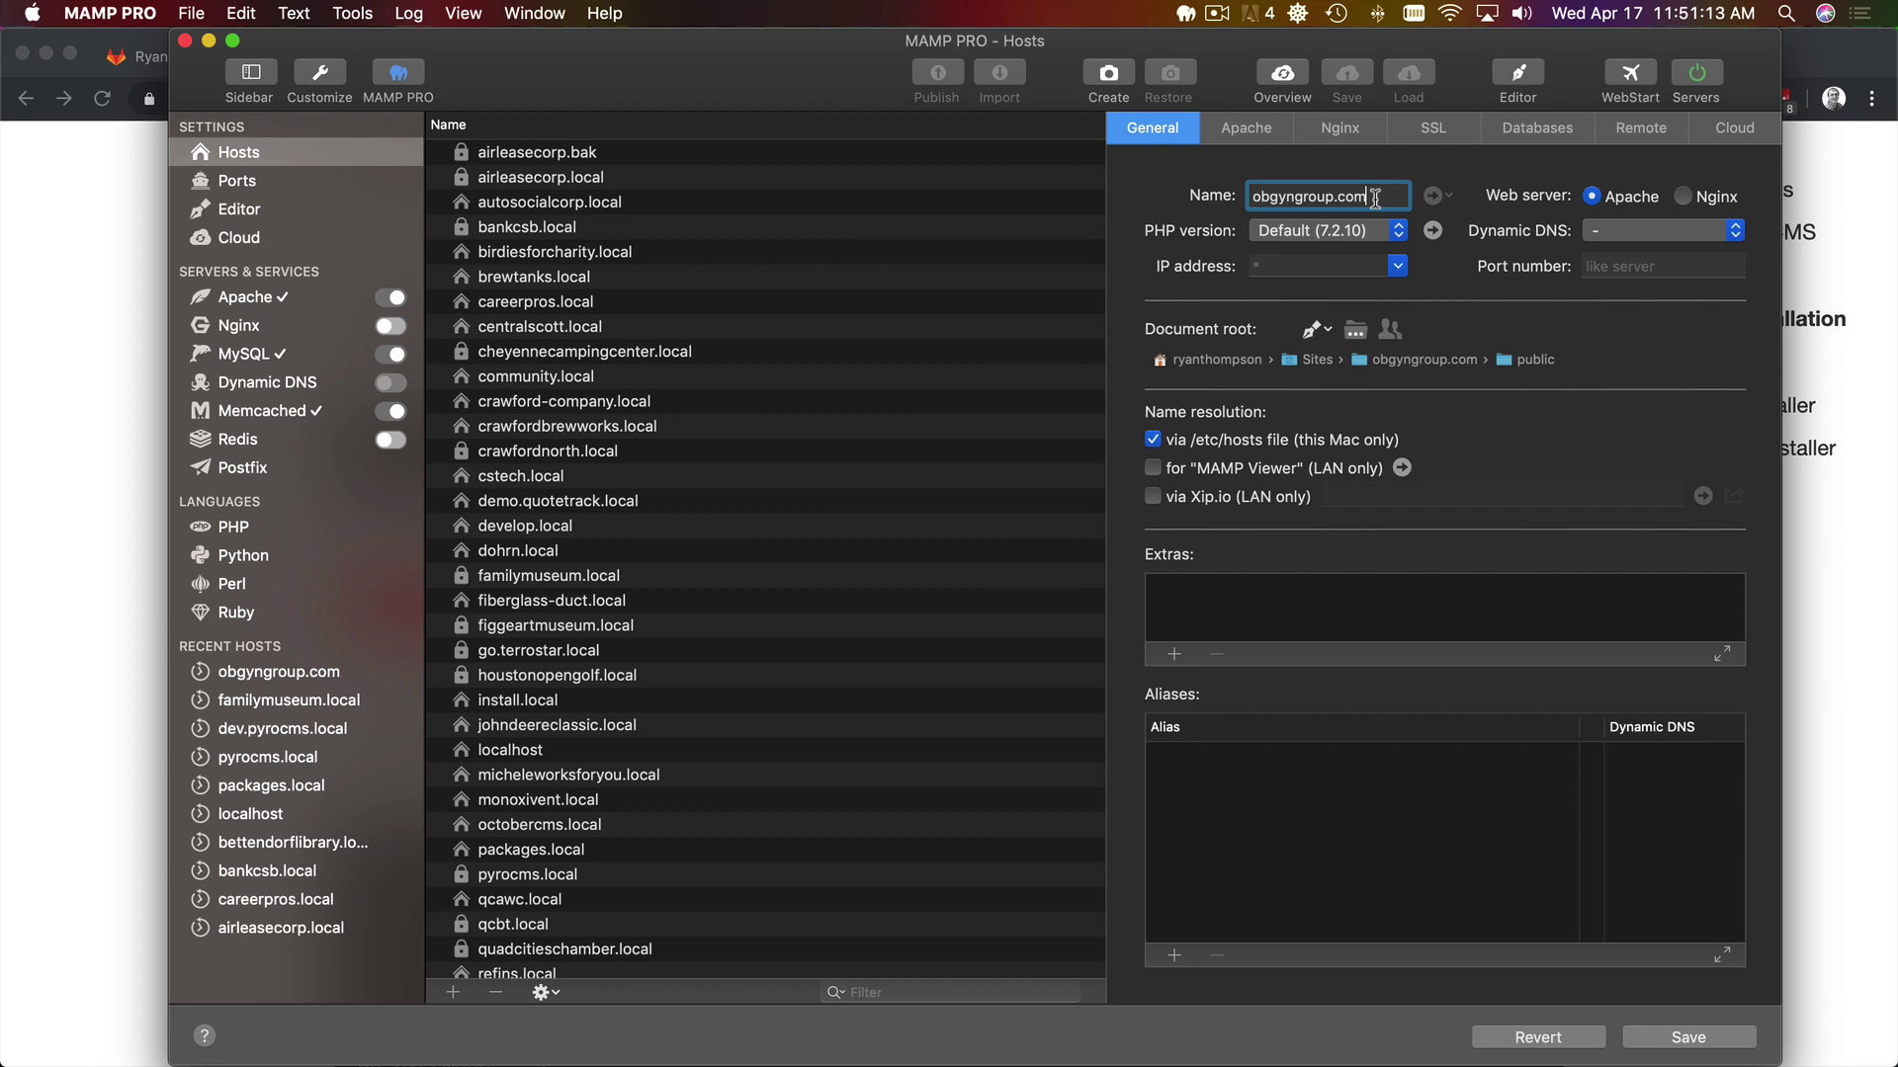
pyautogui.press('BackSpace')
pyautogui.press('BackSpace')
pyautogui.press('BackSpace')
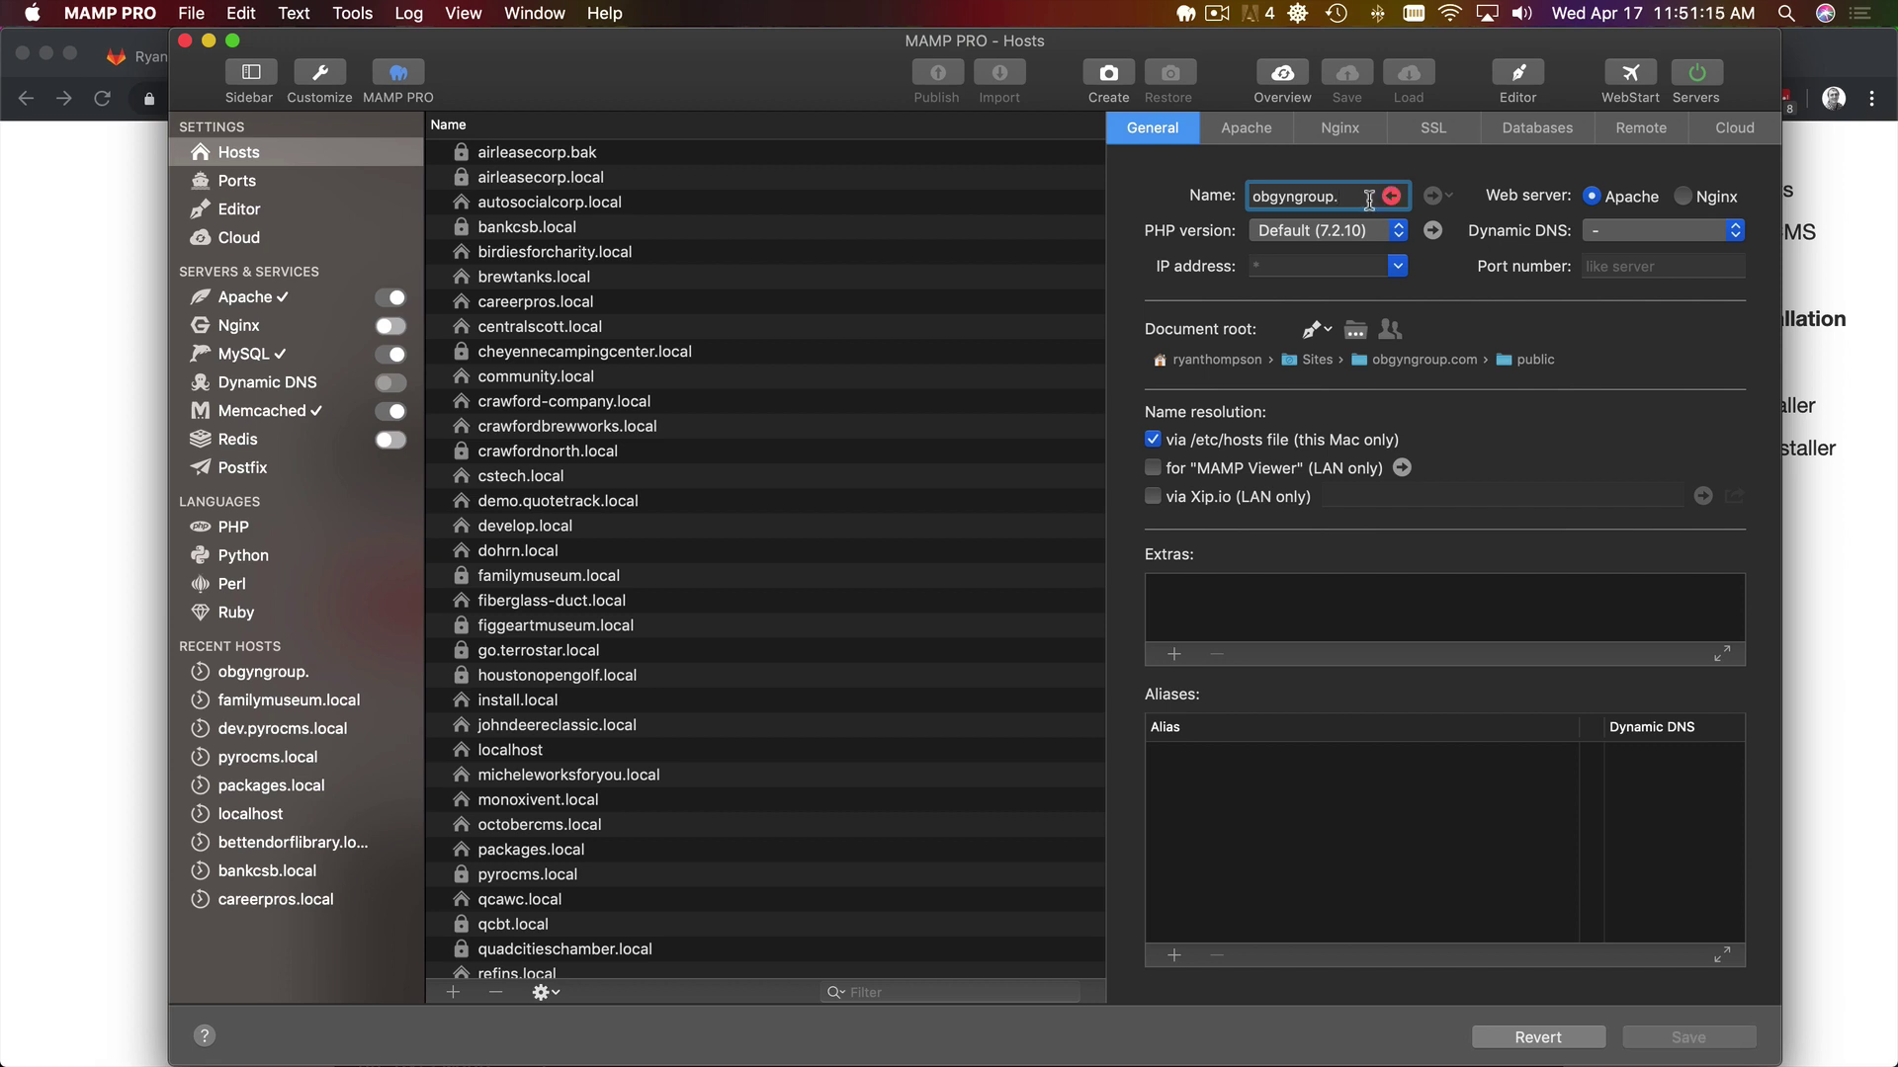
pyautogui.write('local')
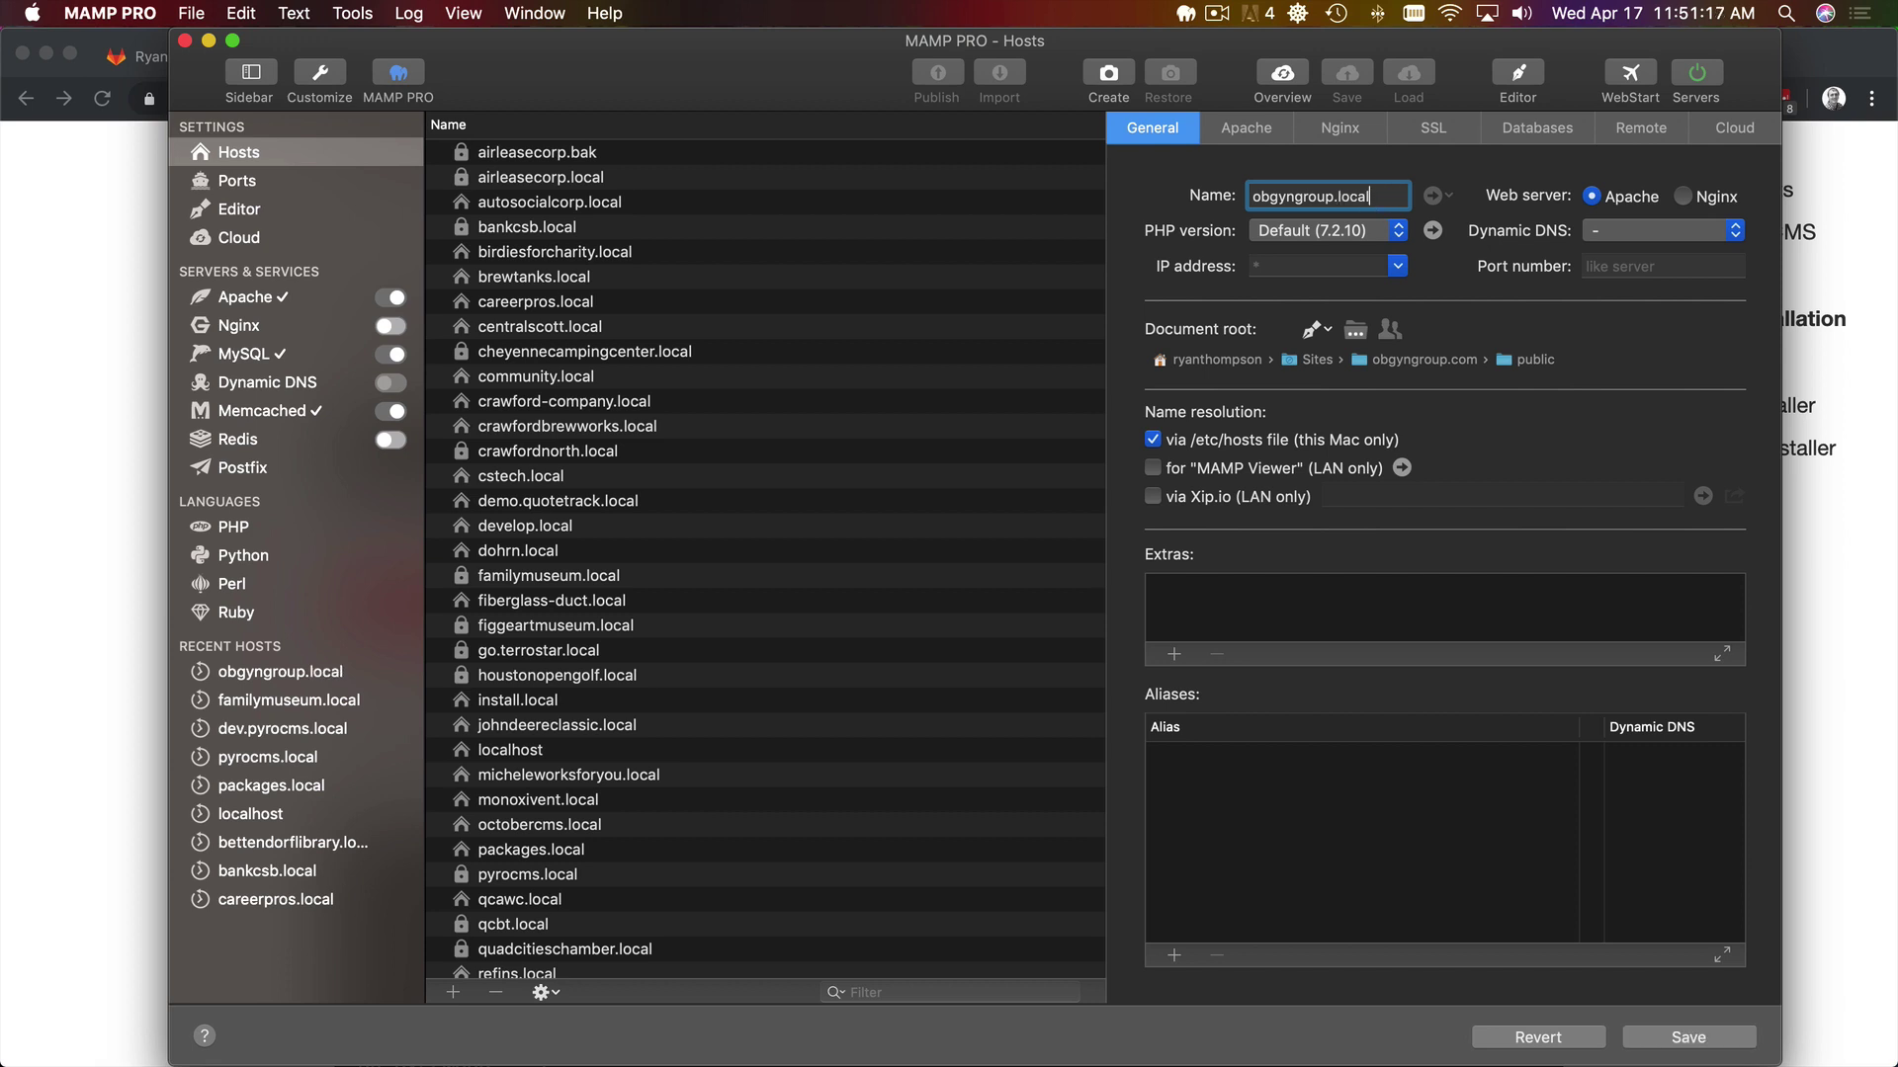
pyautogui.click(1431, 134)
# - Turn on SSL and generate a self-signed certificate and key saved into obgyngroup.com's bin folder
pyautogui.click(1152, 195)
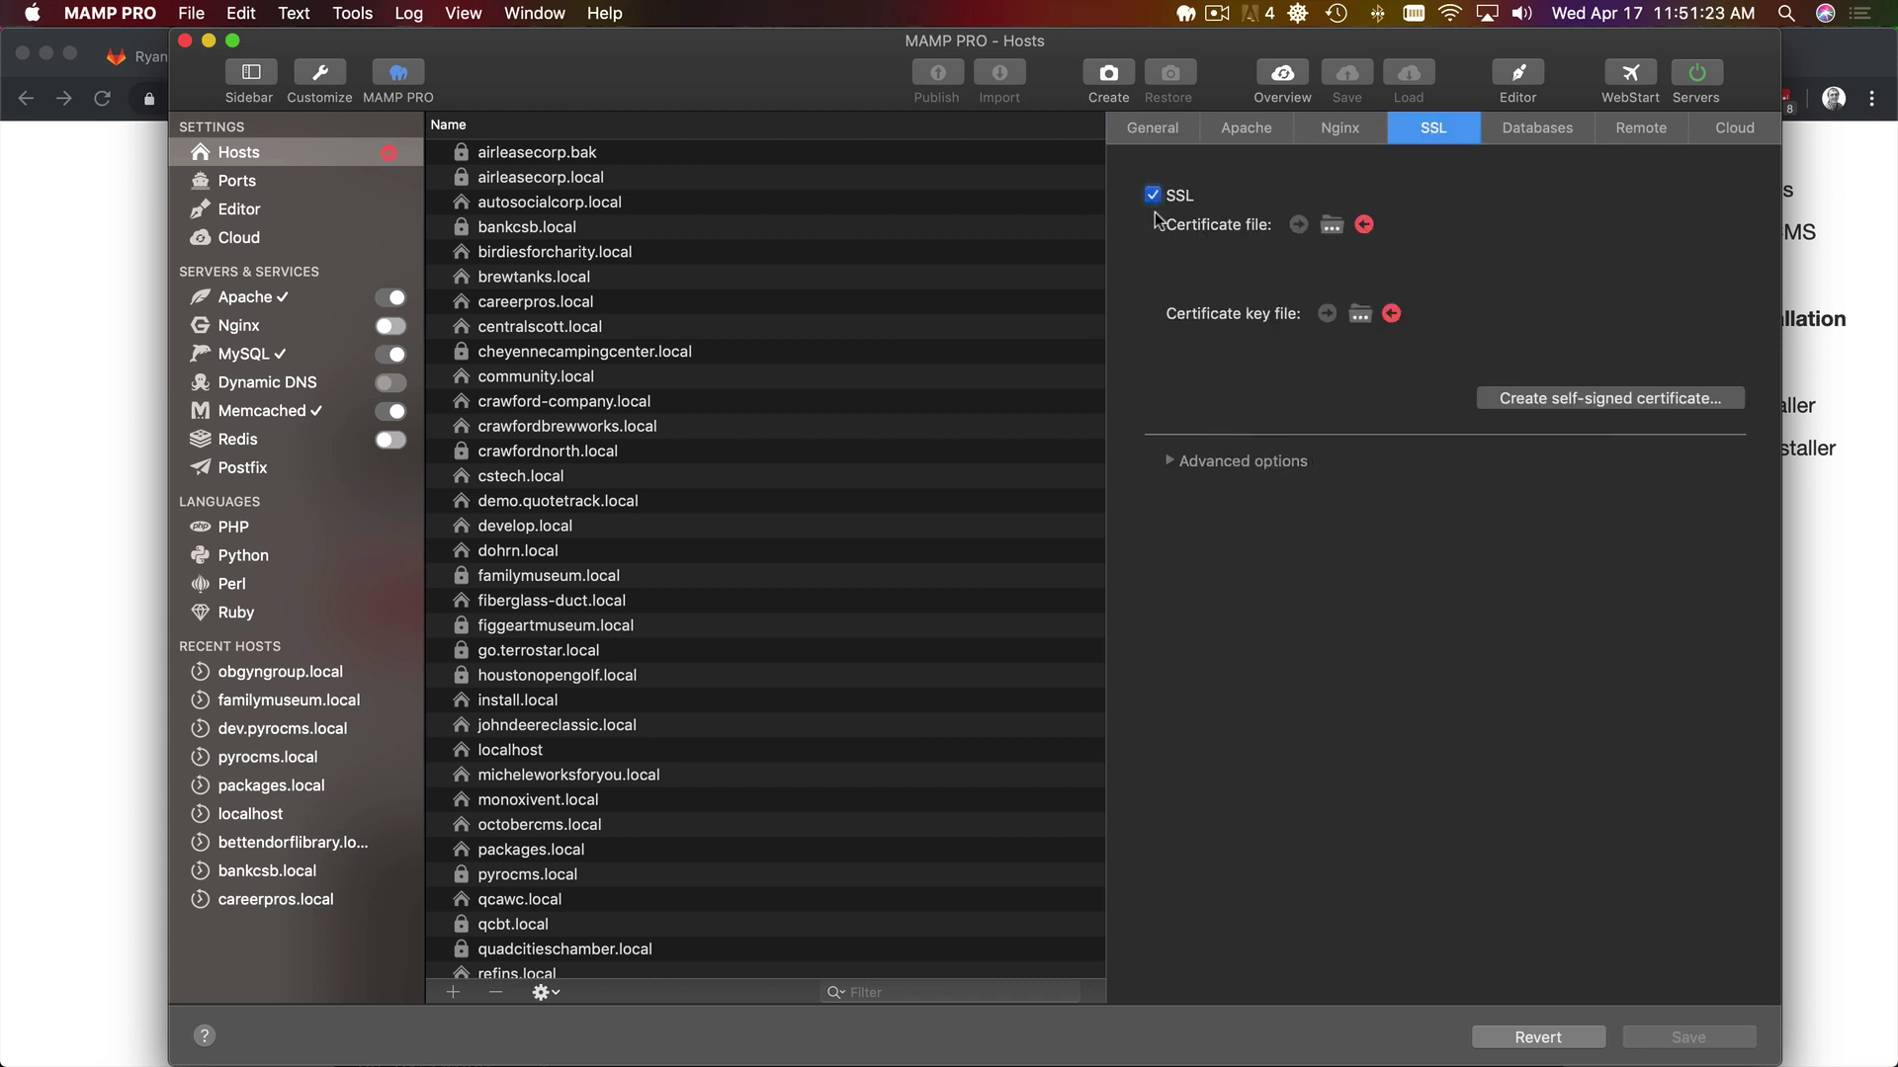
pyautogui.click(1606, 399)
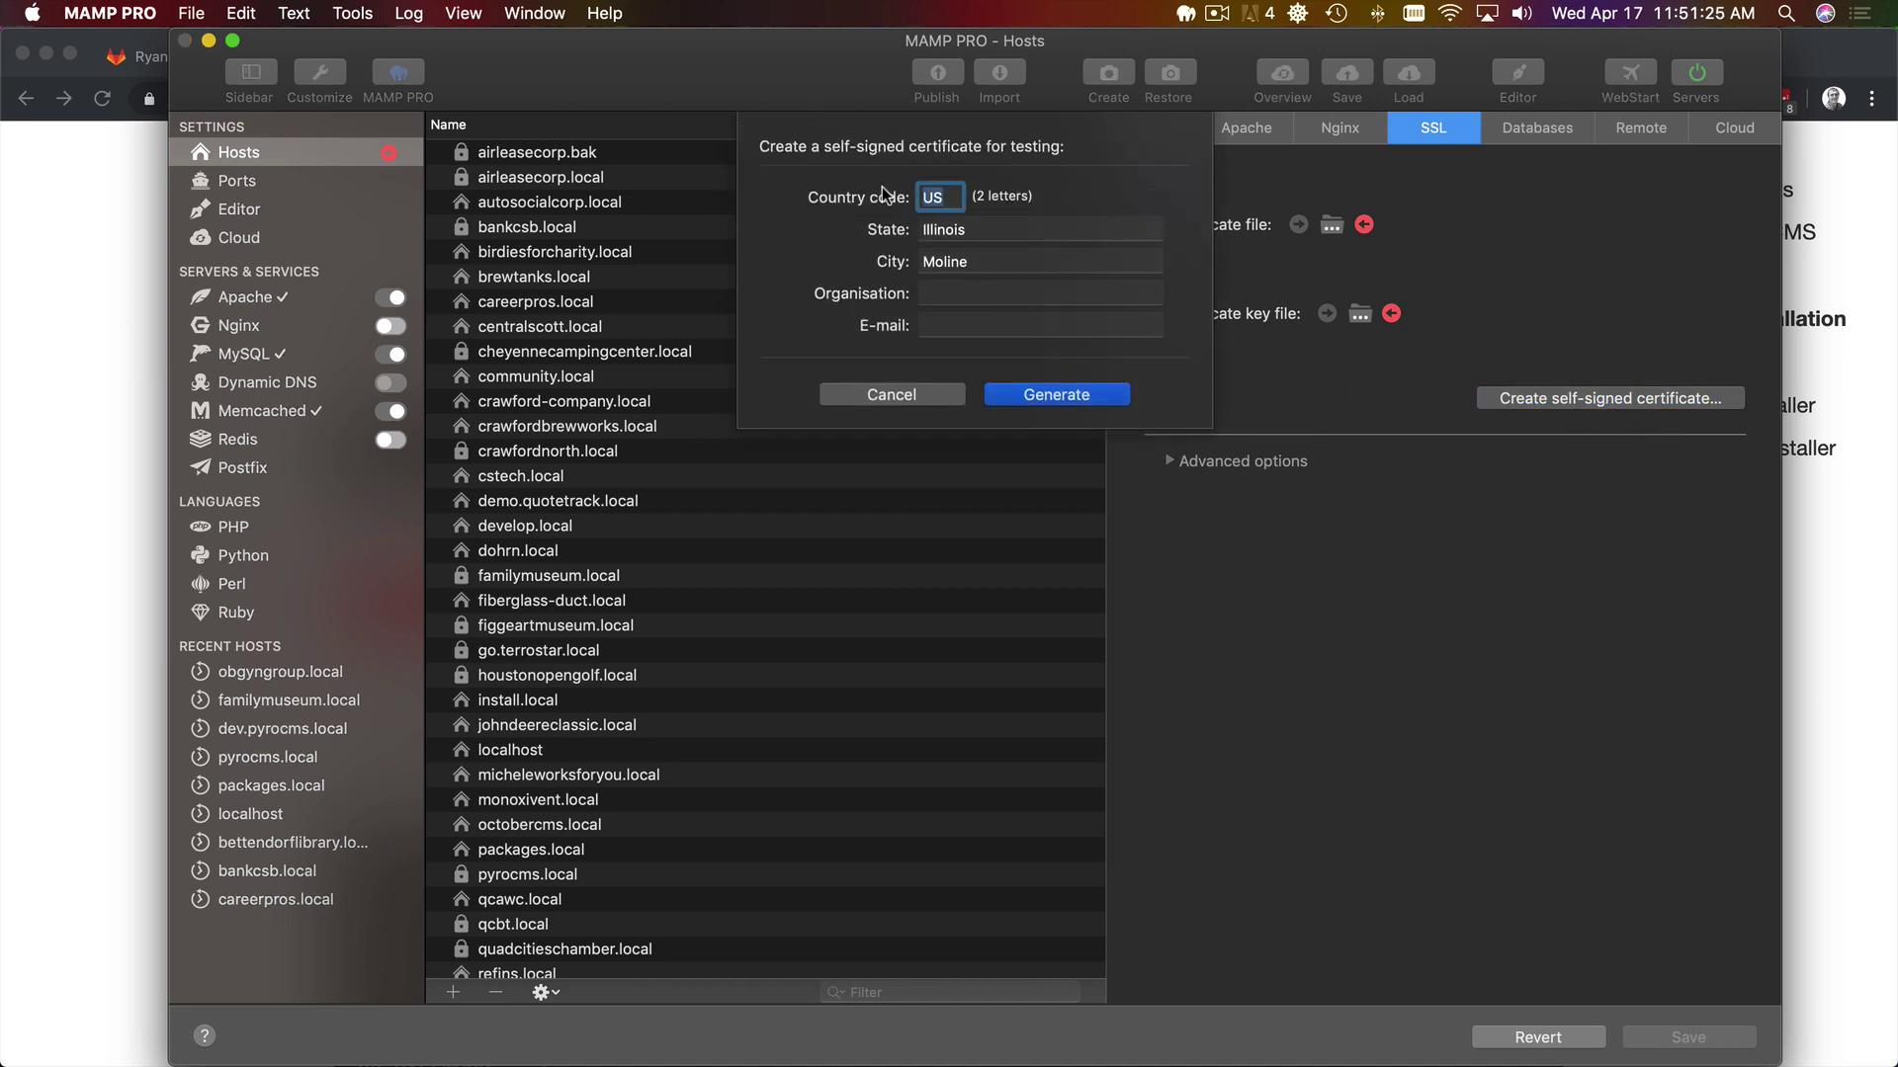
pyautogui.click(1055, 396)
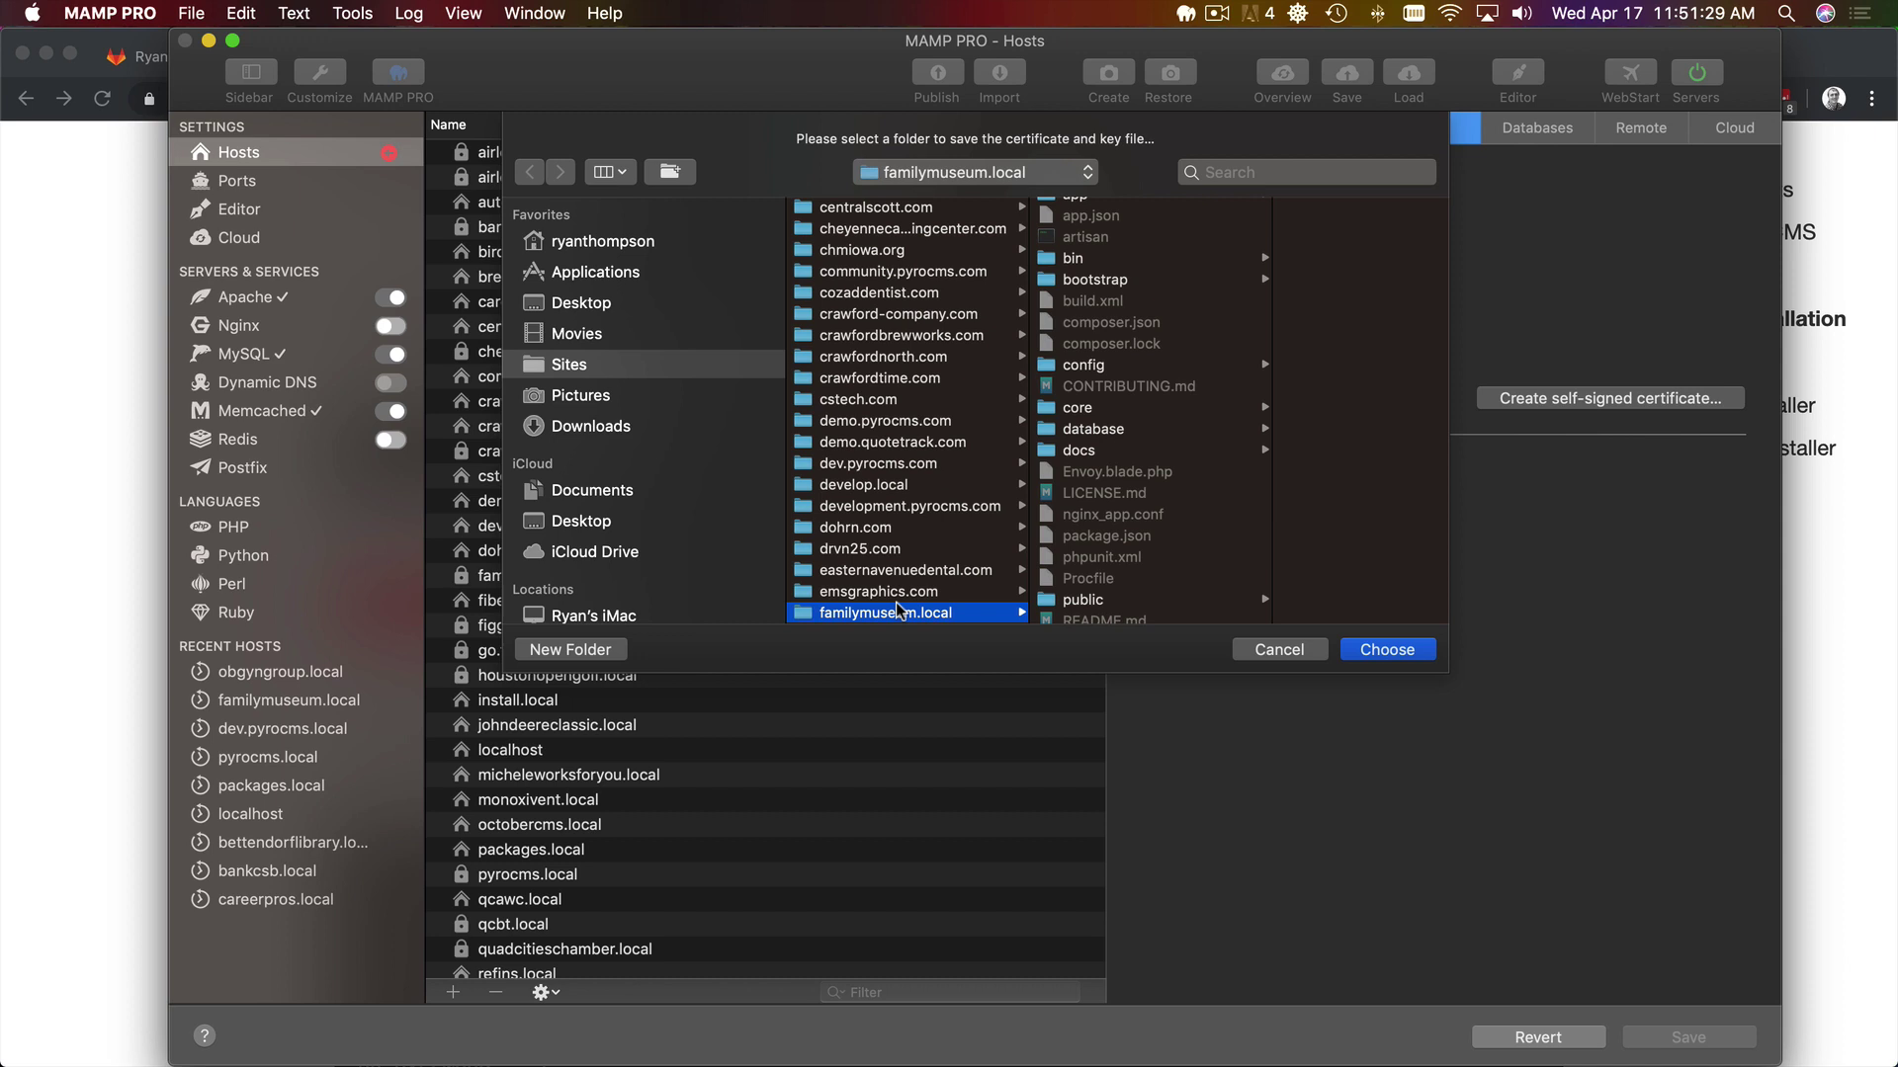
pyautogui.click(900, 611)
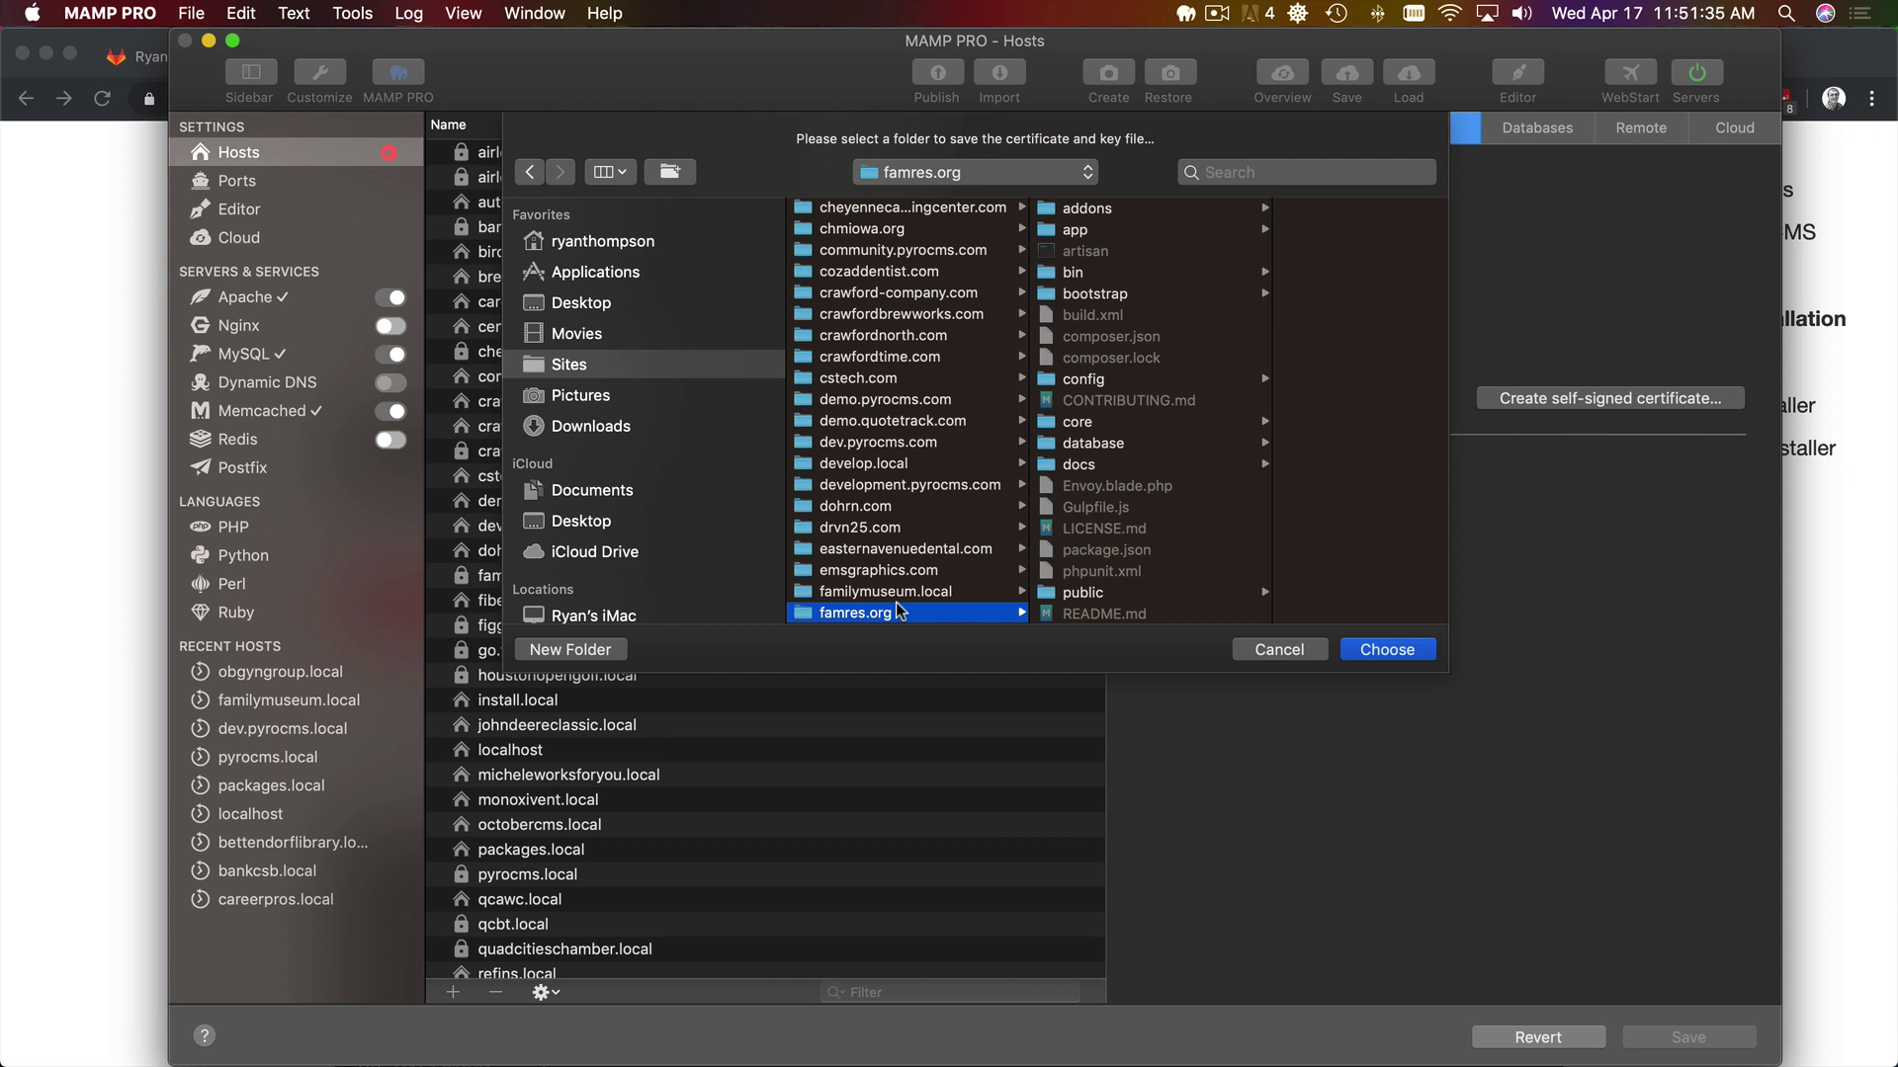
pyautogui.scroll(-4, 899, 611)
pyautogui.click(895, 613)
pyautogui.press('Right')
pyautogui.press('Down')
pyautogui.press('Down')
pyautogui.press('Down')
pyautogui.press('Down')
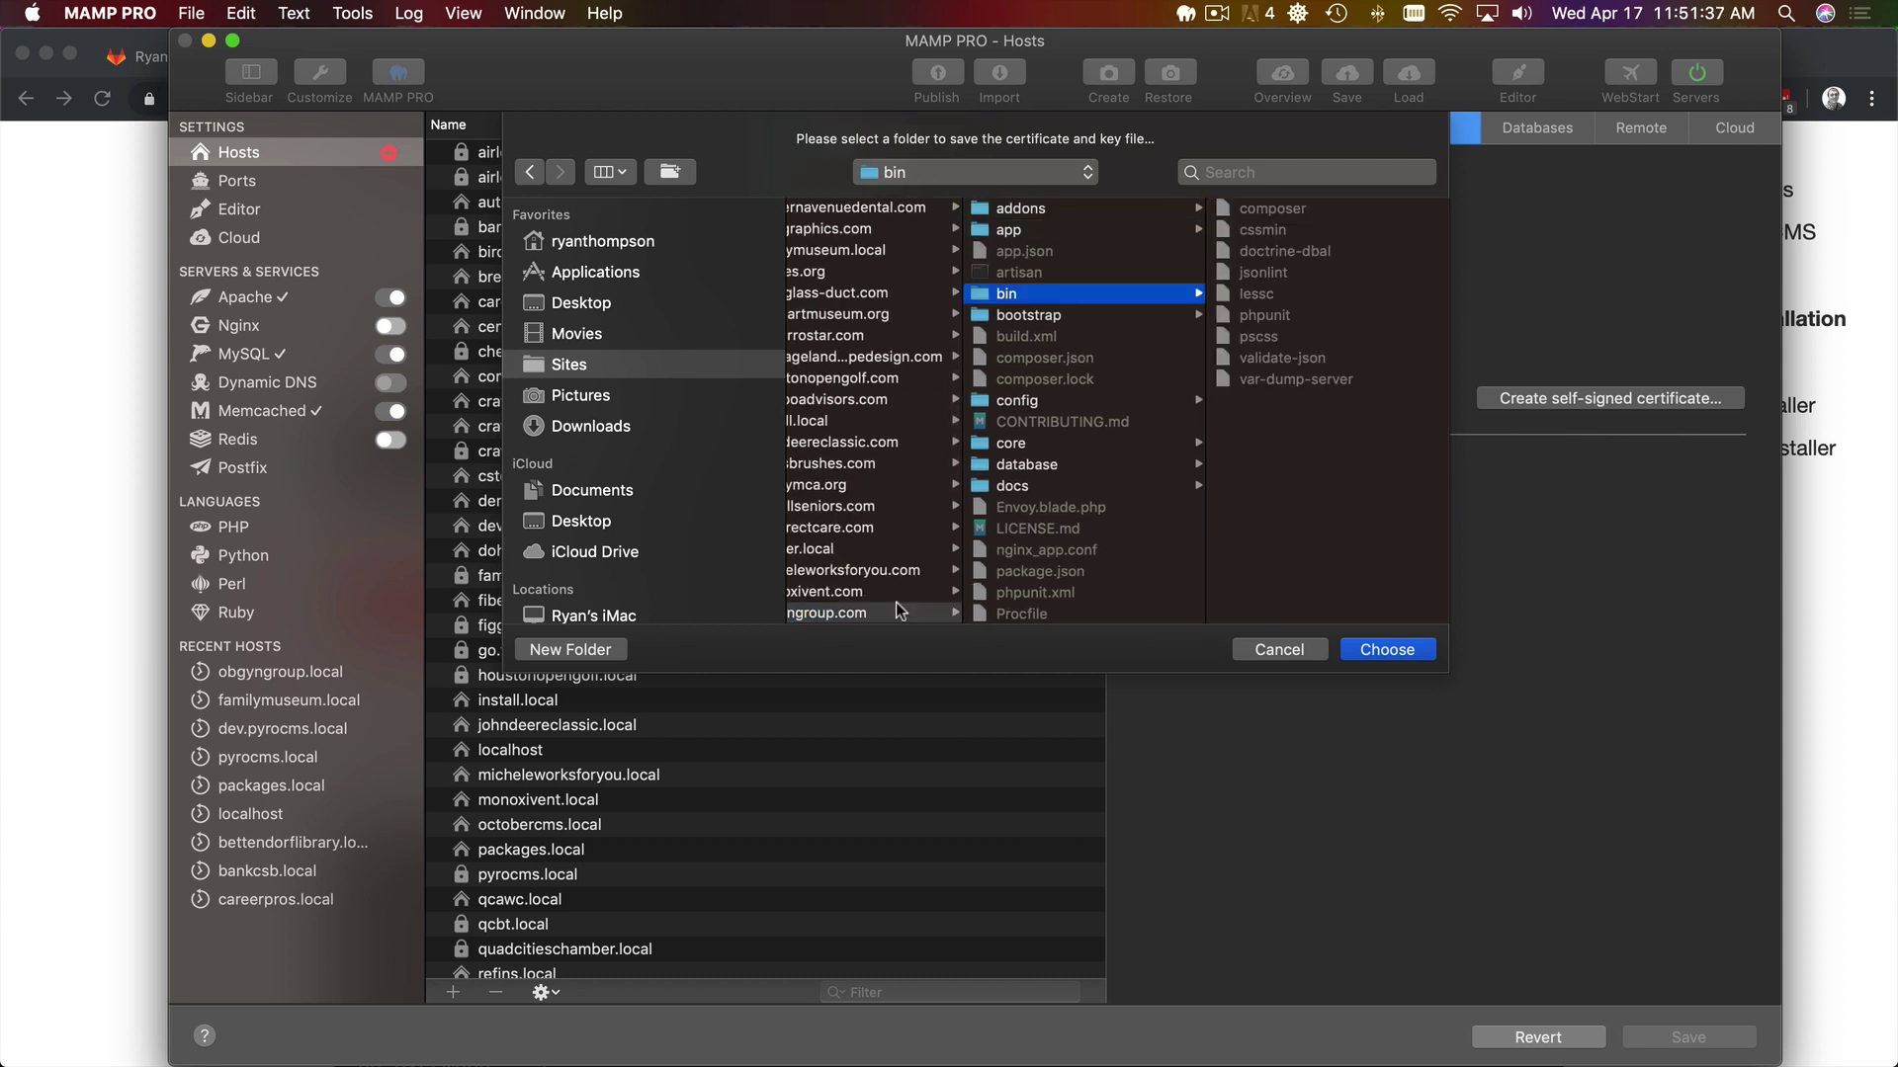
pyautogui.press('Return')
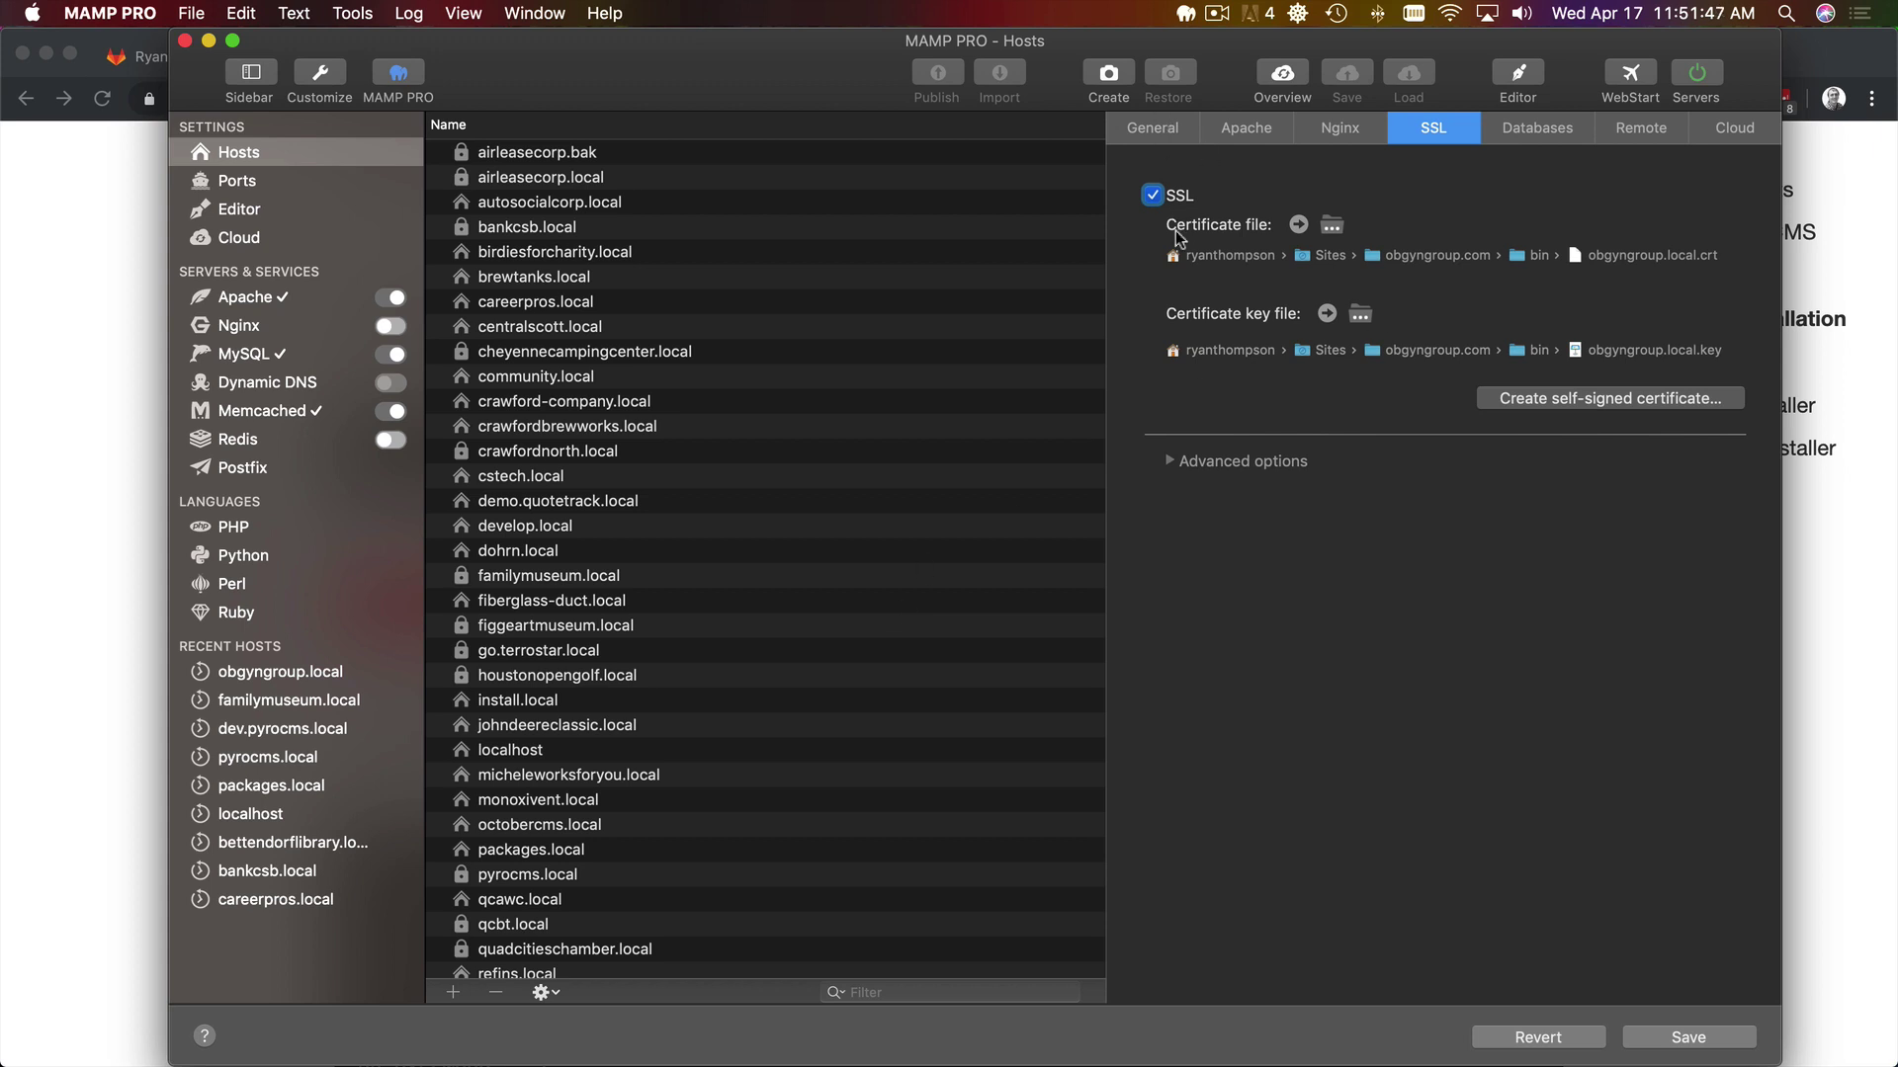
# - Save the host settings, launch Sequel Pro, connect via the localhost favorite and select obgyngroup
pyautogui.click(1153, 196)
pyautogui.click(1693, 1035)
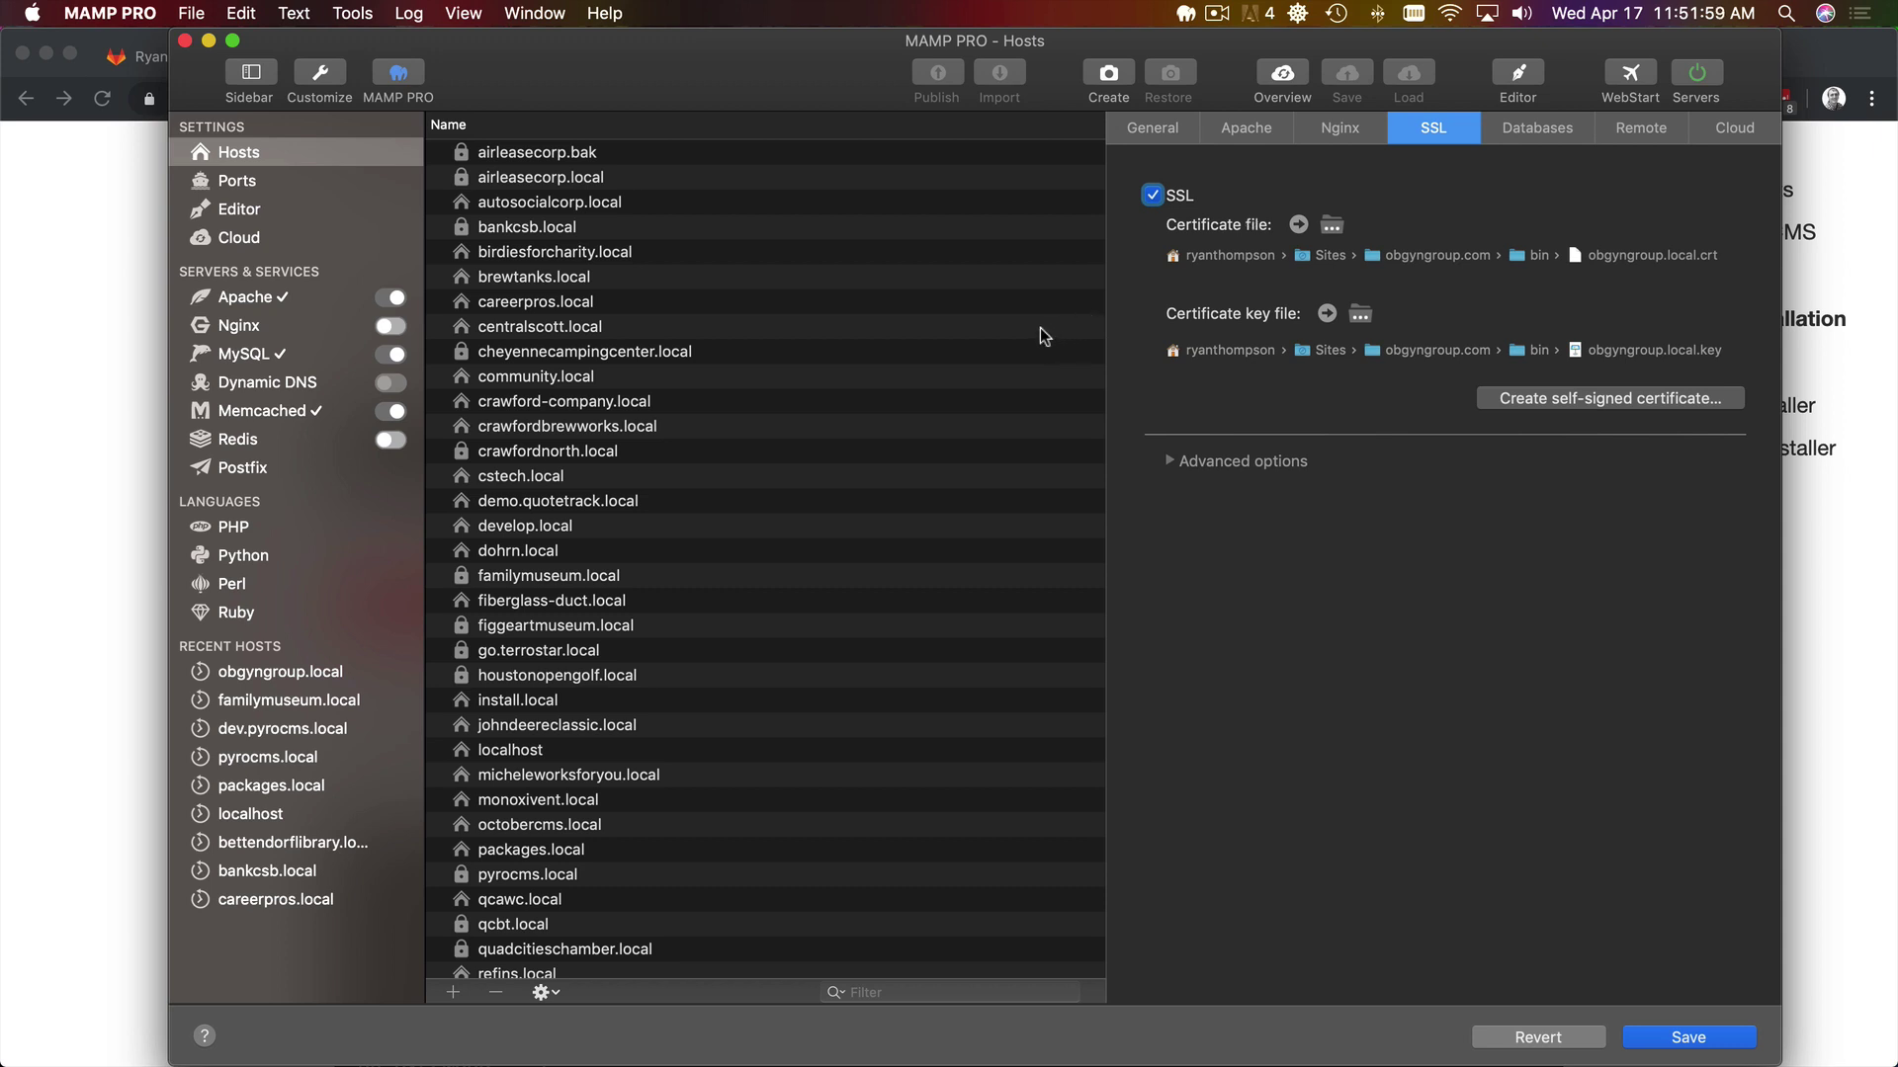
pyautogui.press('super+space')
pyautogui.write('mam')
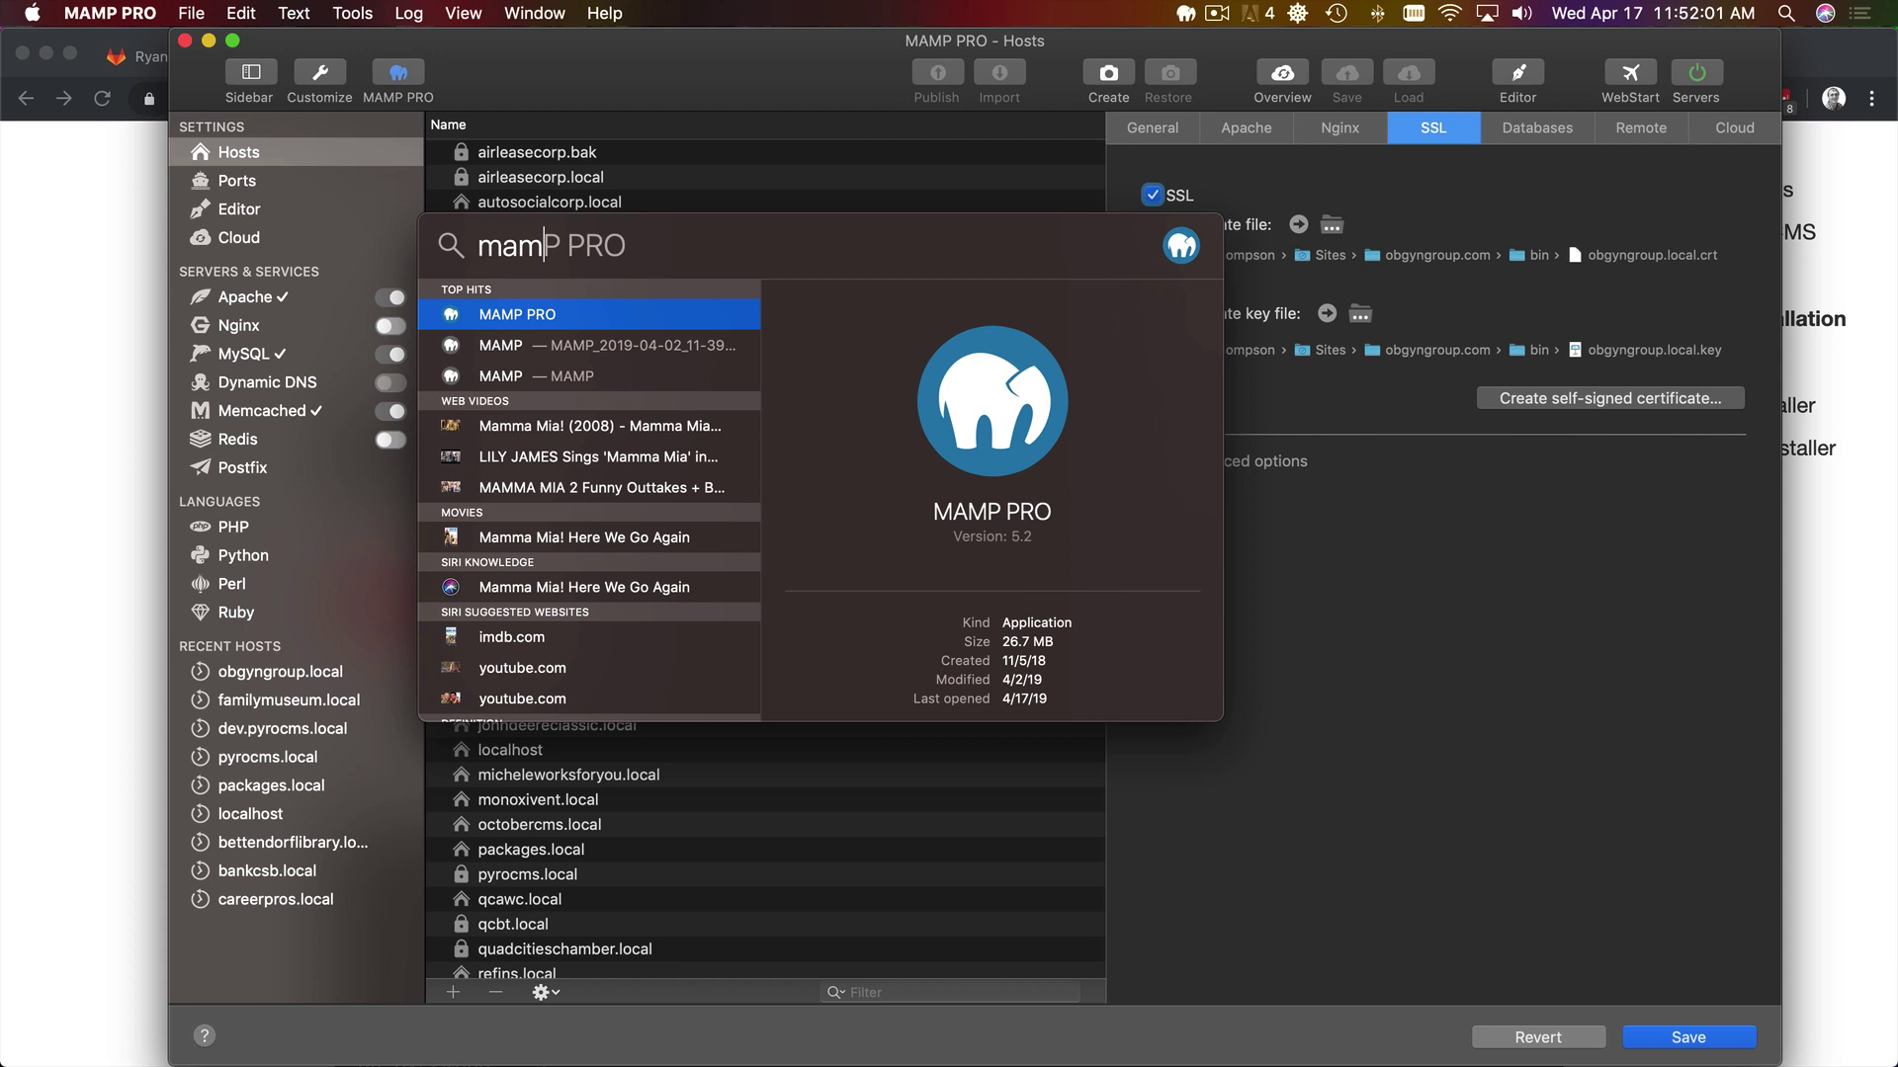
pyautogui.press('BackSpace')
pyautogui.press('BackSpace')
pyautogui.press('BackSpace')
pyautogui.press('BackSpace')
pyautogui.write('seq')
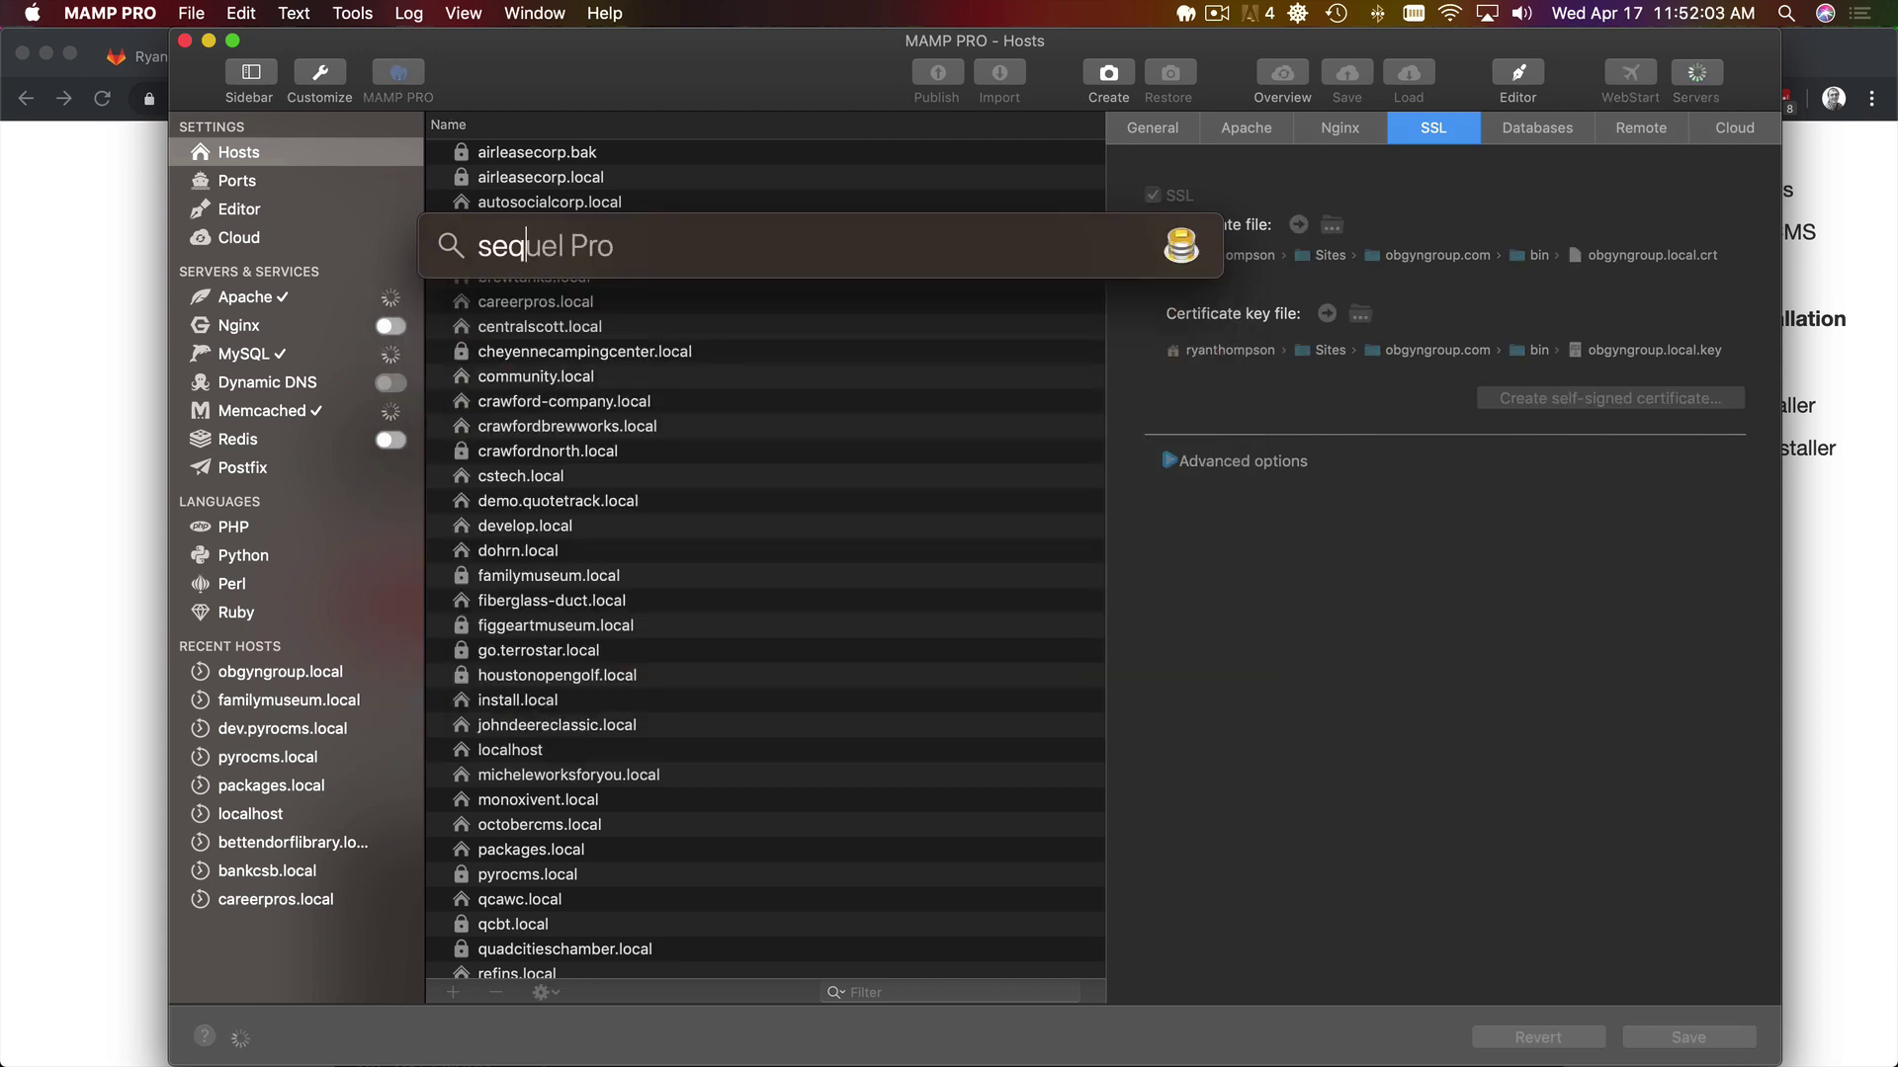
pyautogui.press('Return')
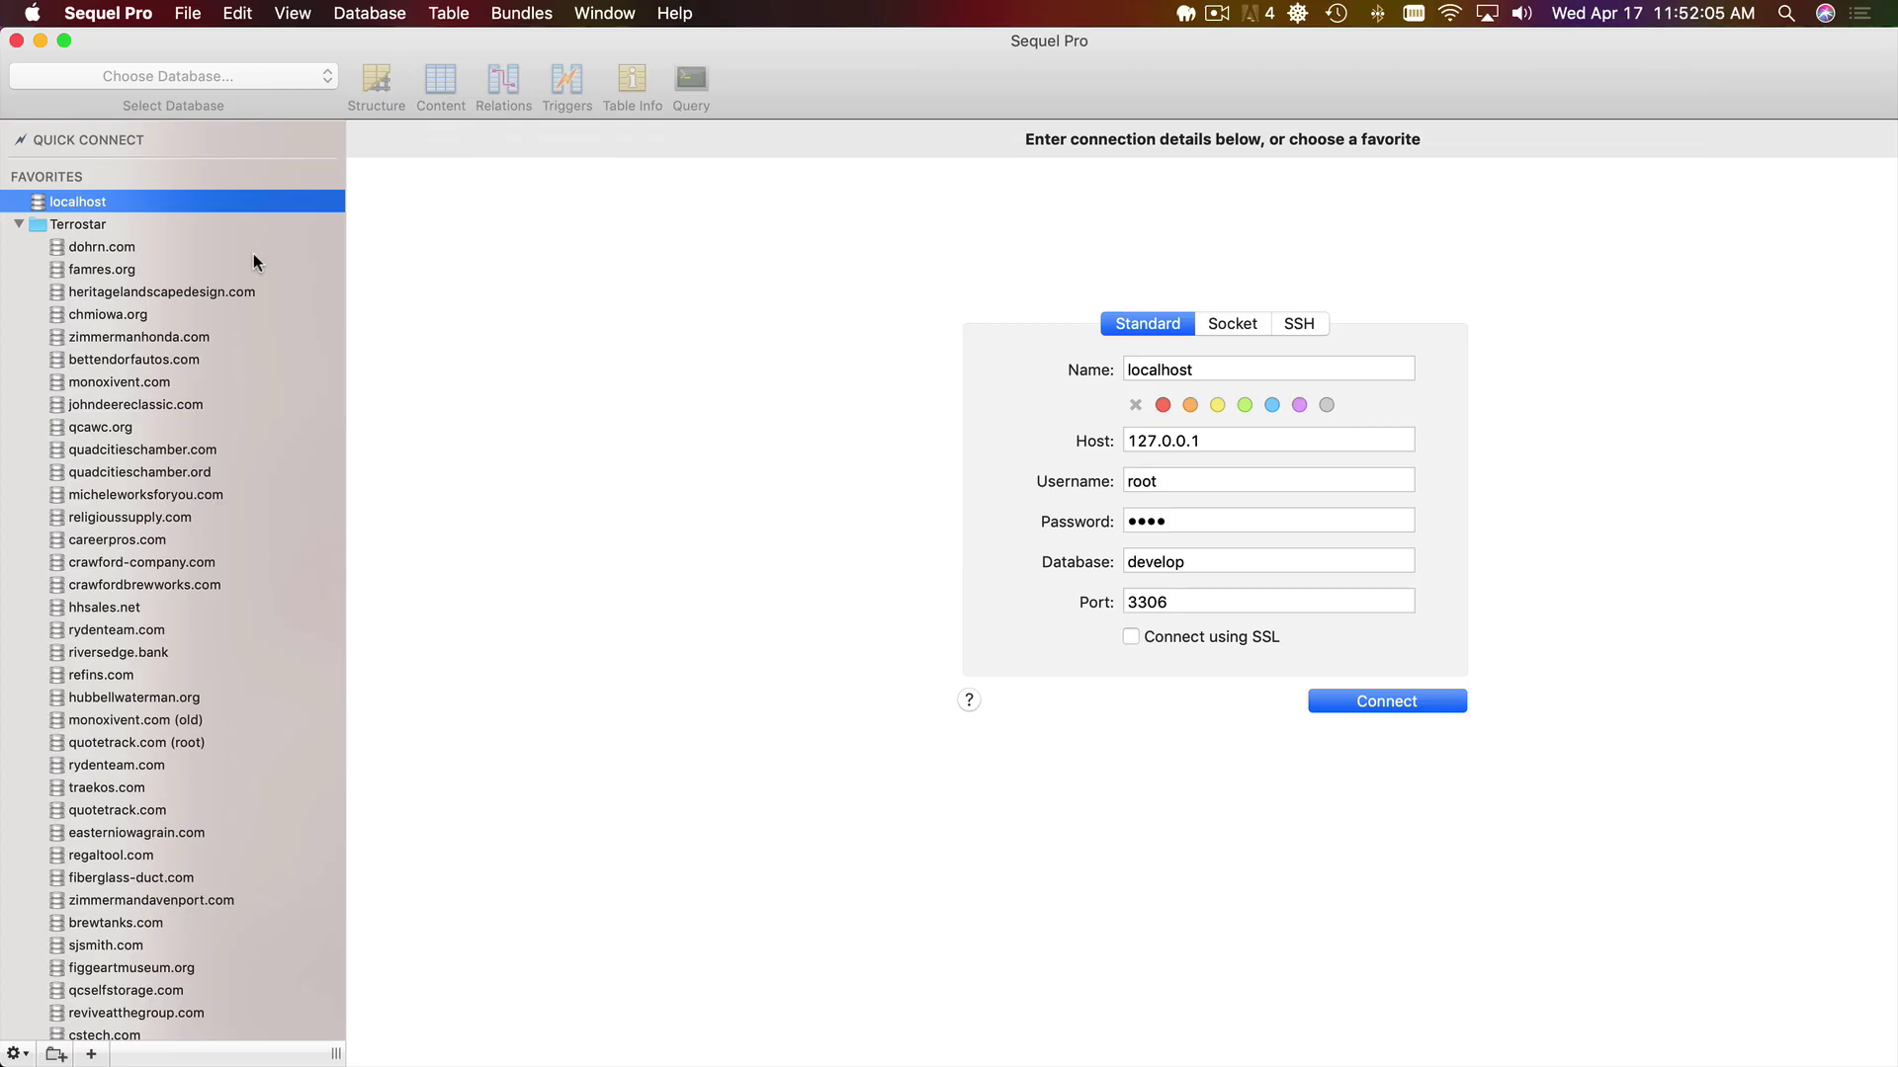
pyautogui.doubleClick(144, 200)
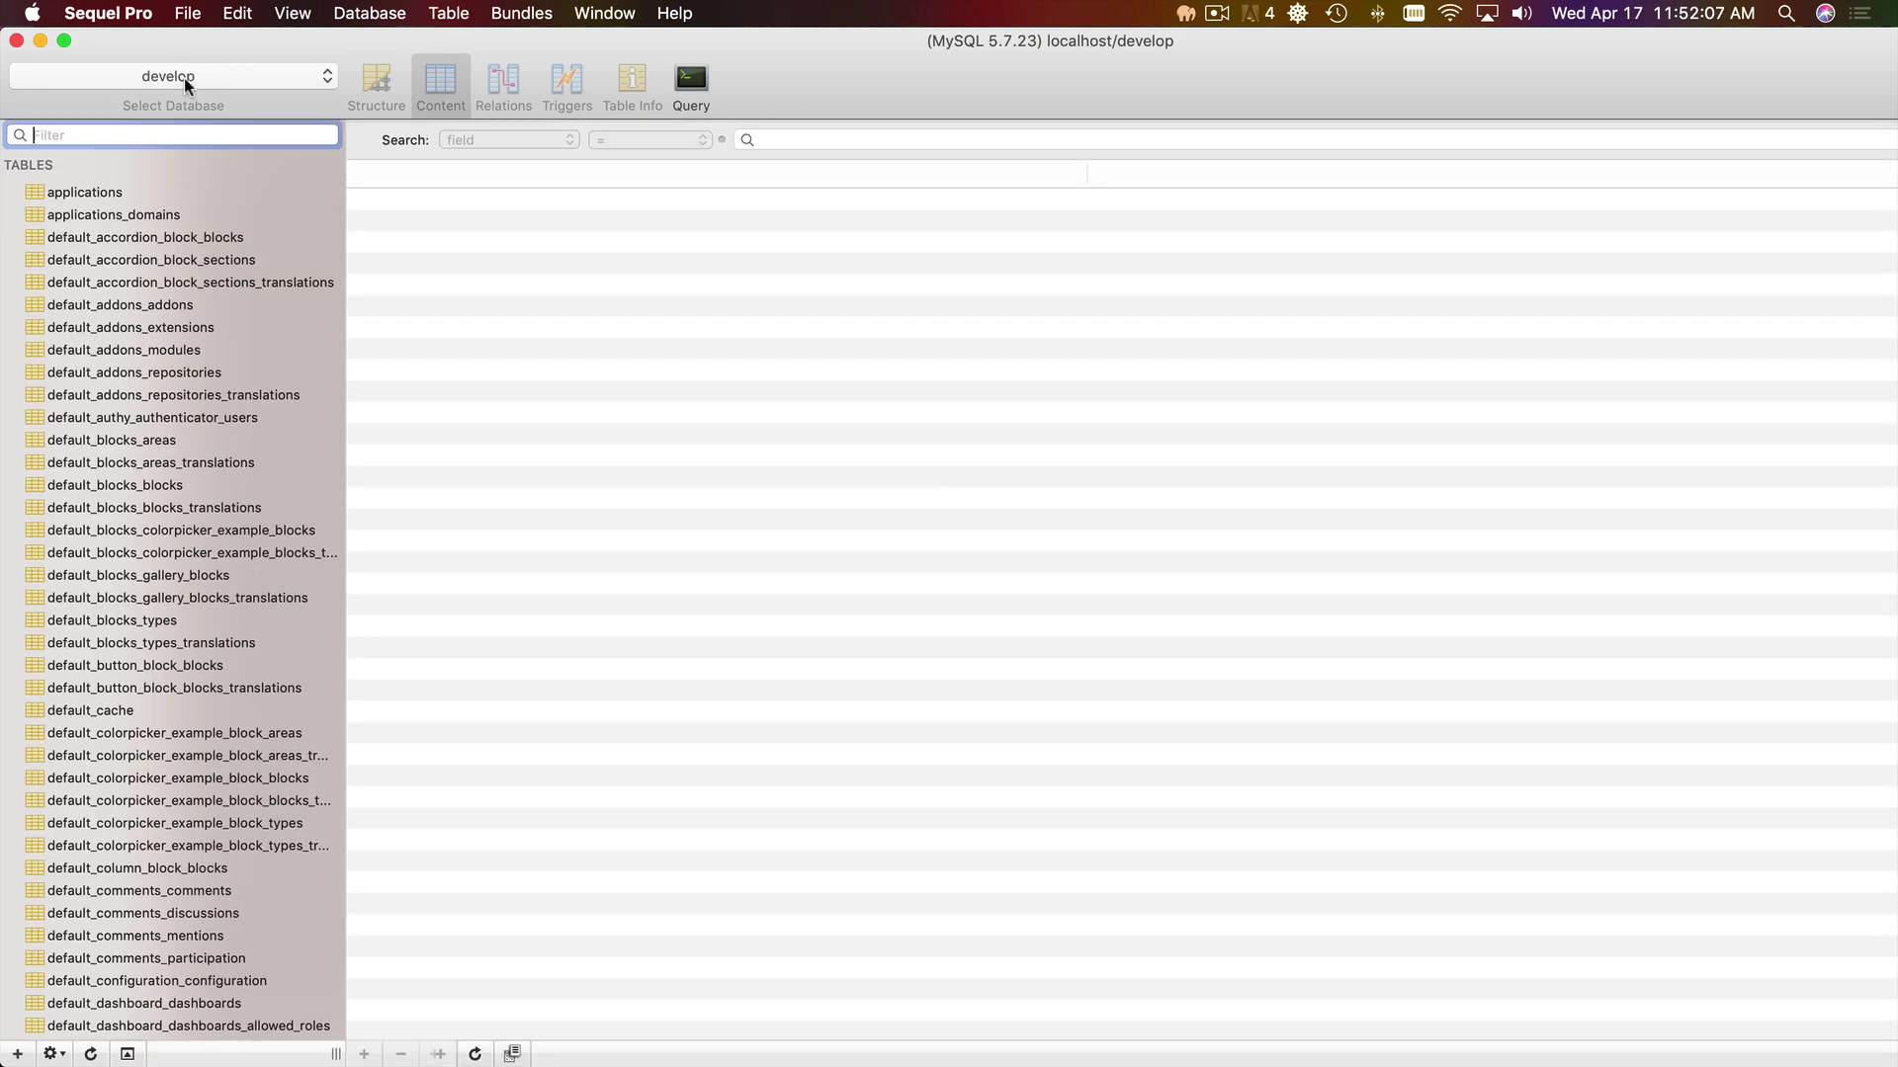
pyautogui.click(184, 79)
pyautogui.write('o')
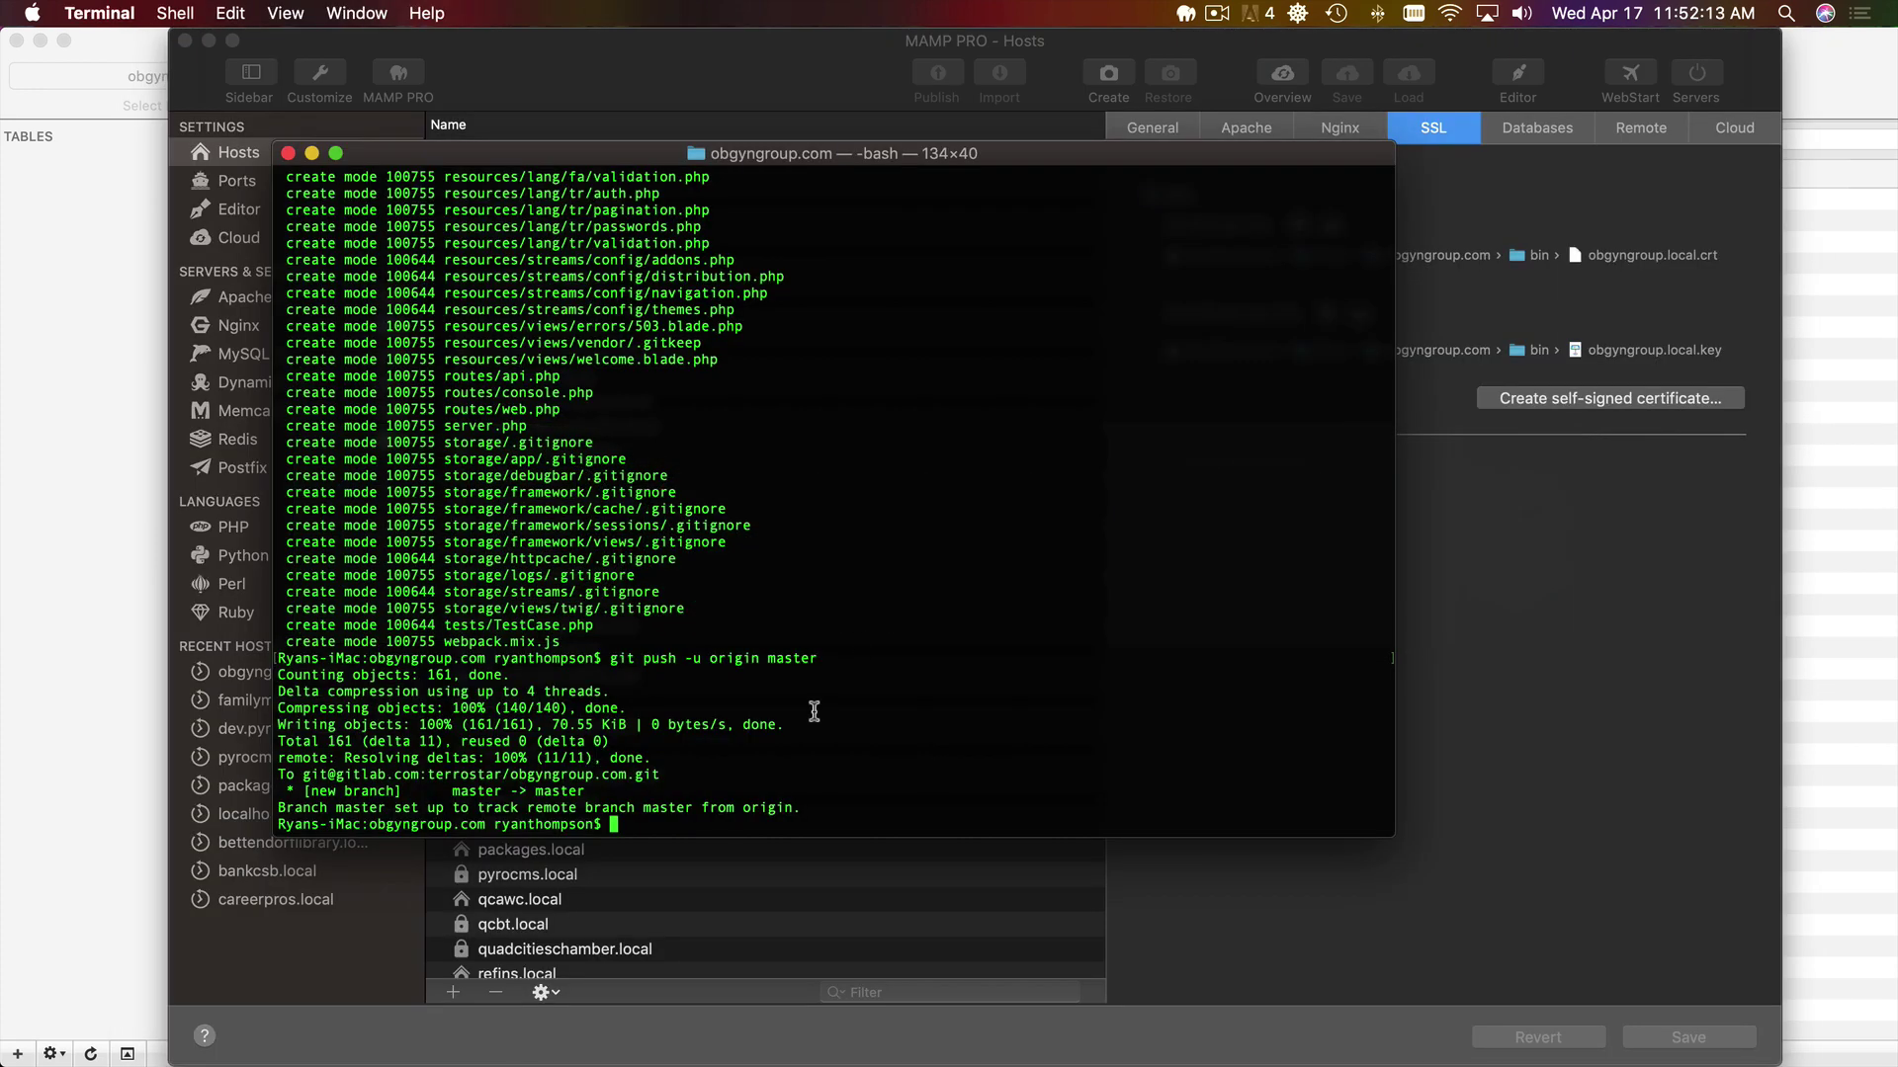
# - Run php artisan install, restart it once, and agree to the license terms
pyautogui.write('php artisan install')
pyautogui.press('Return')
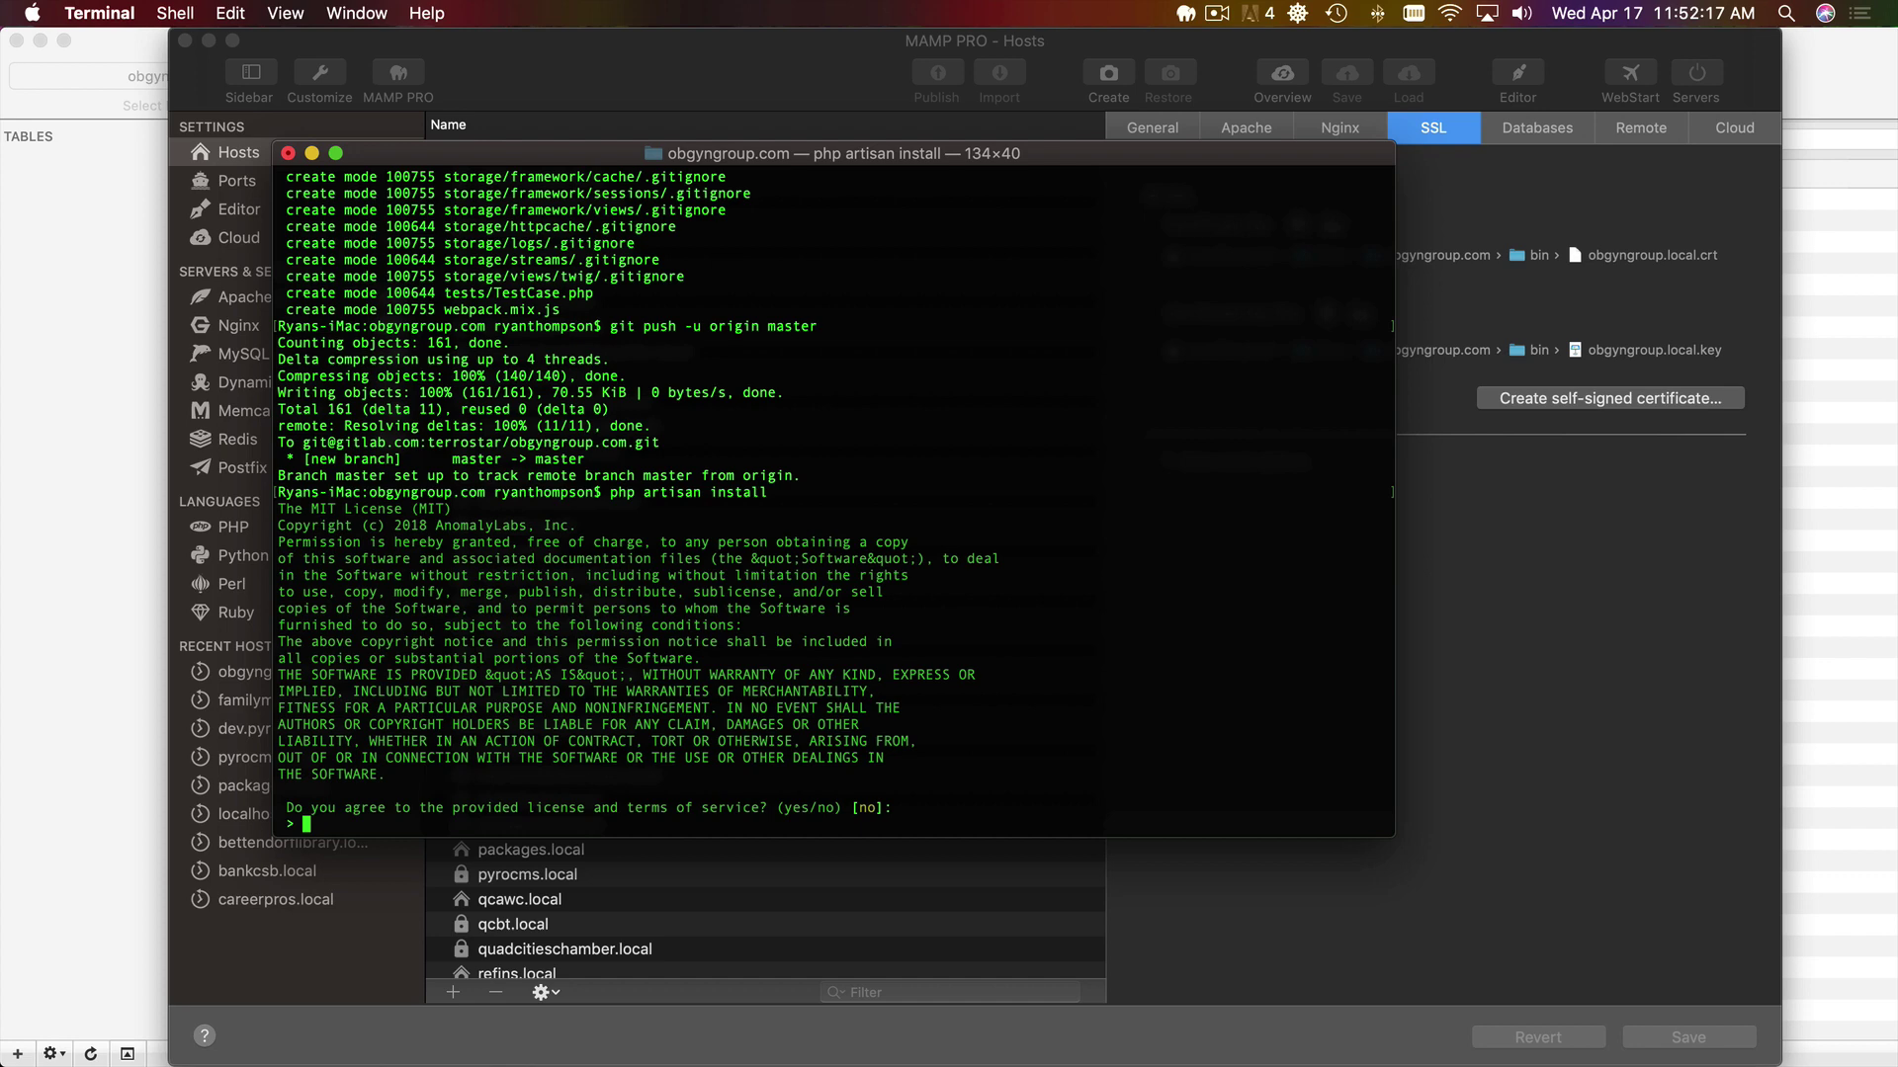
pyautogui.write('yes')
pyautogui.press('Return')
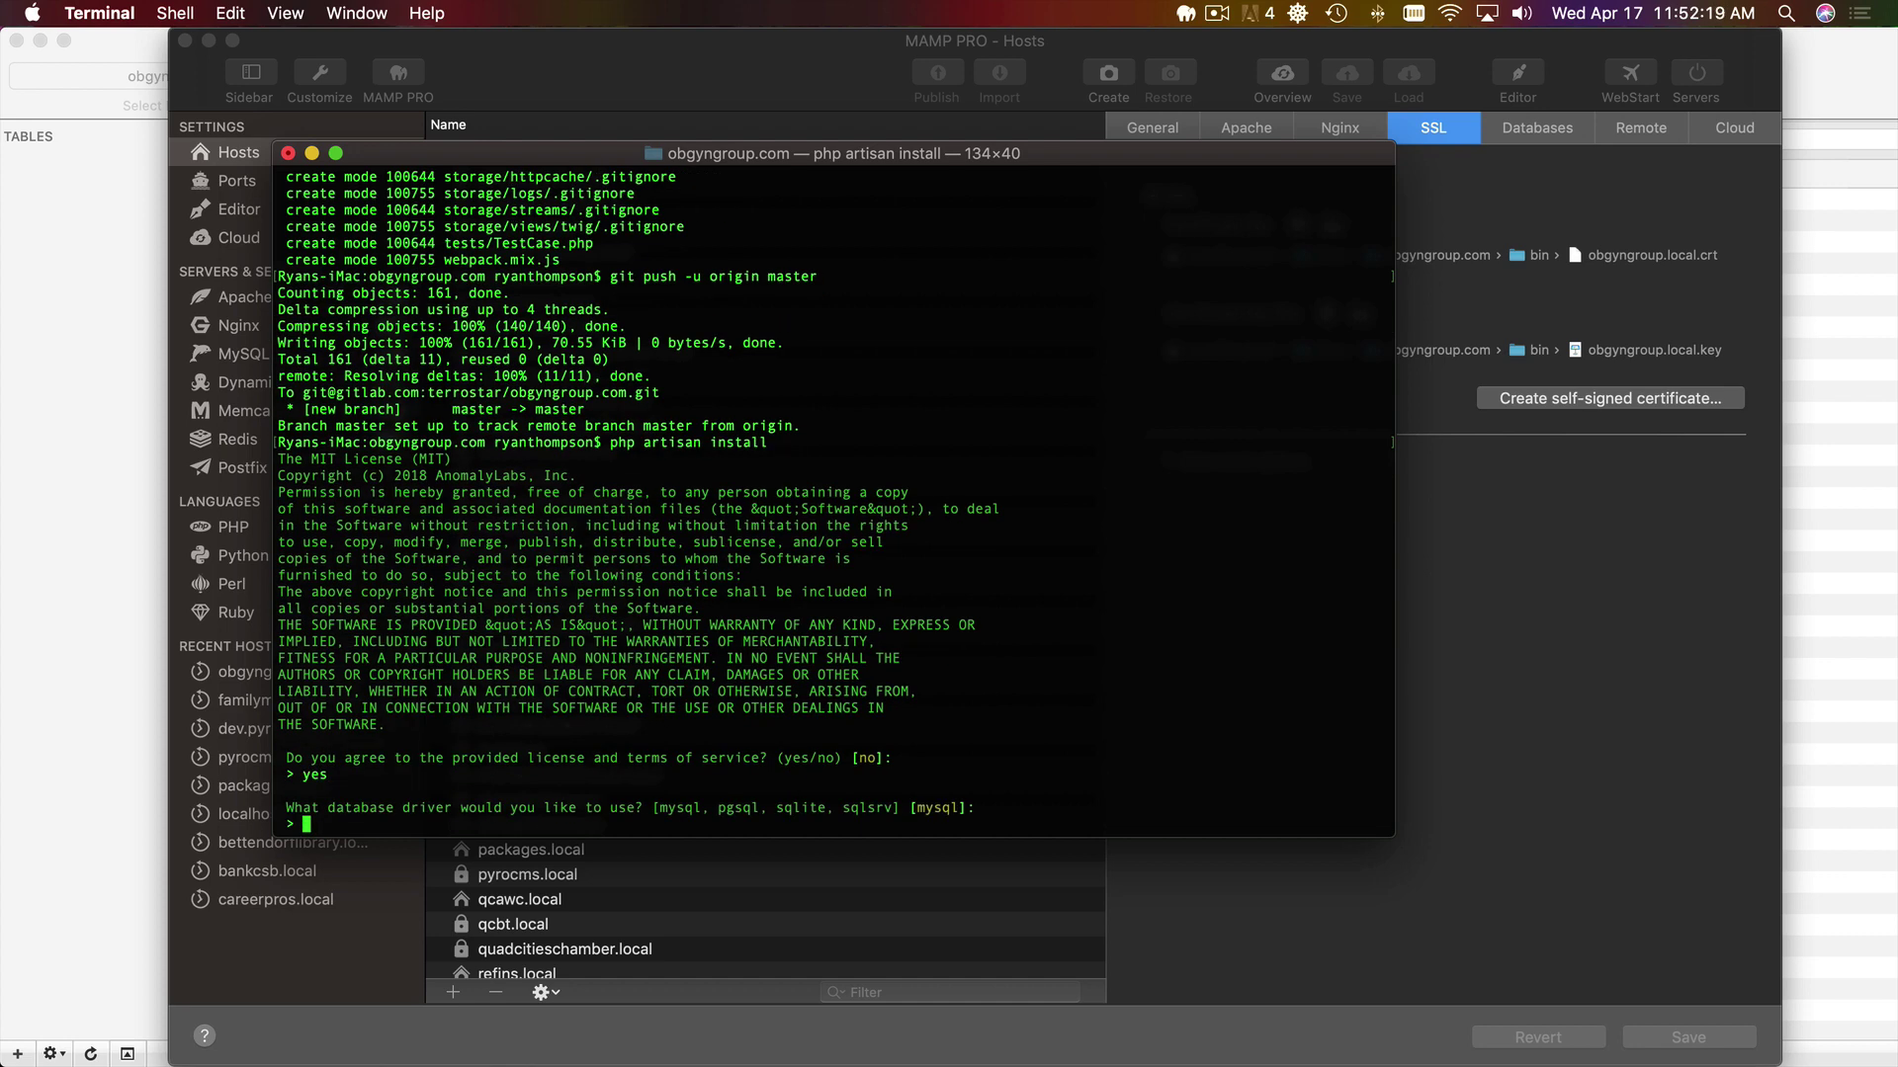
pyautogui.press('Return')
pyautogui.press('Return')
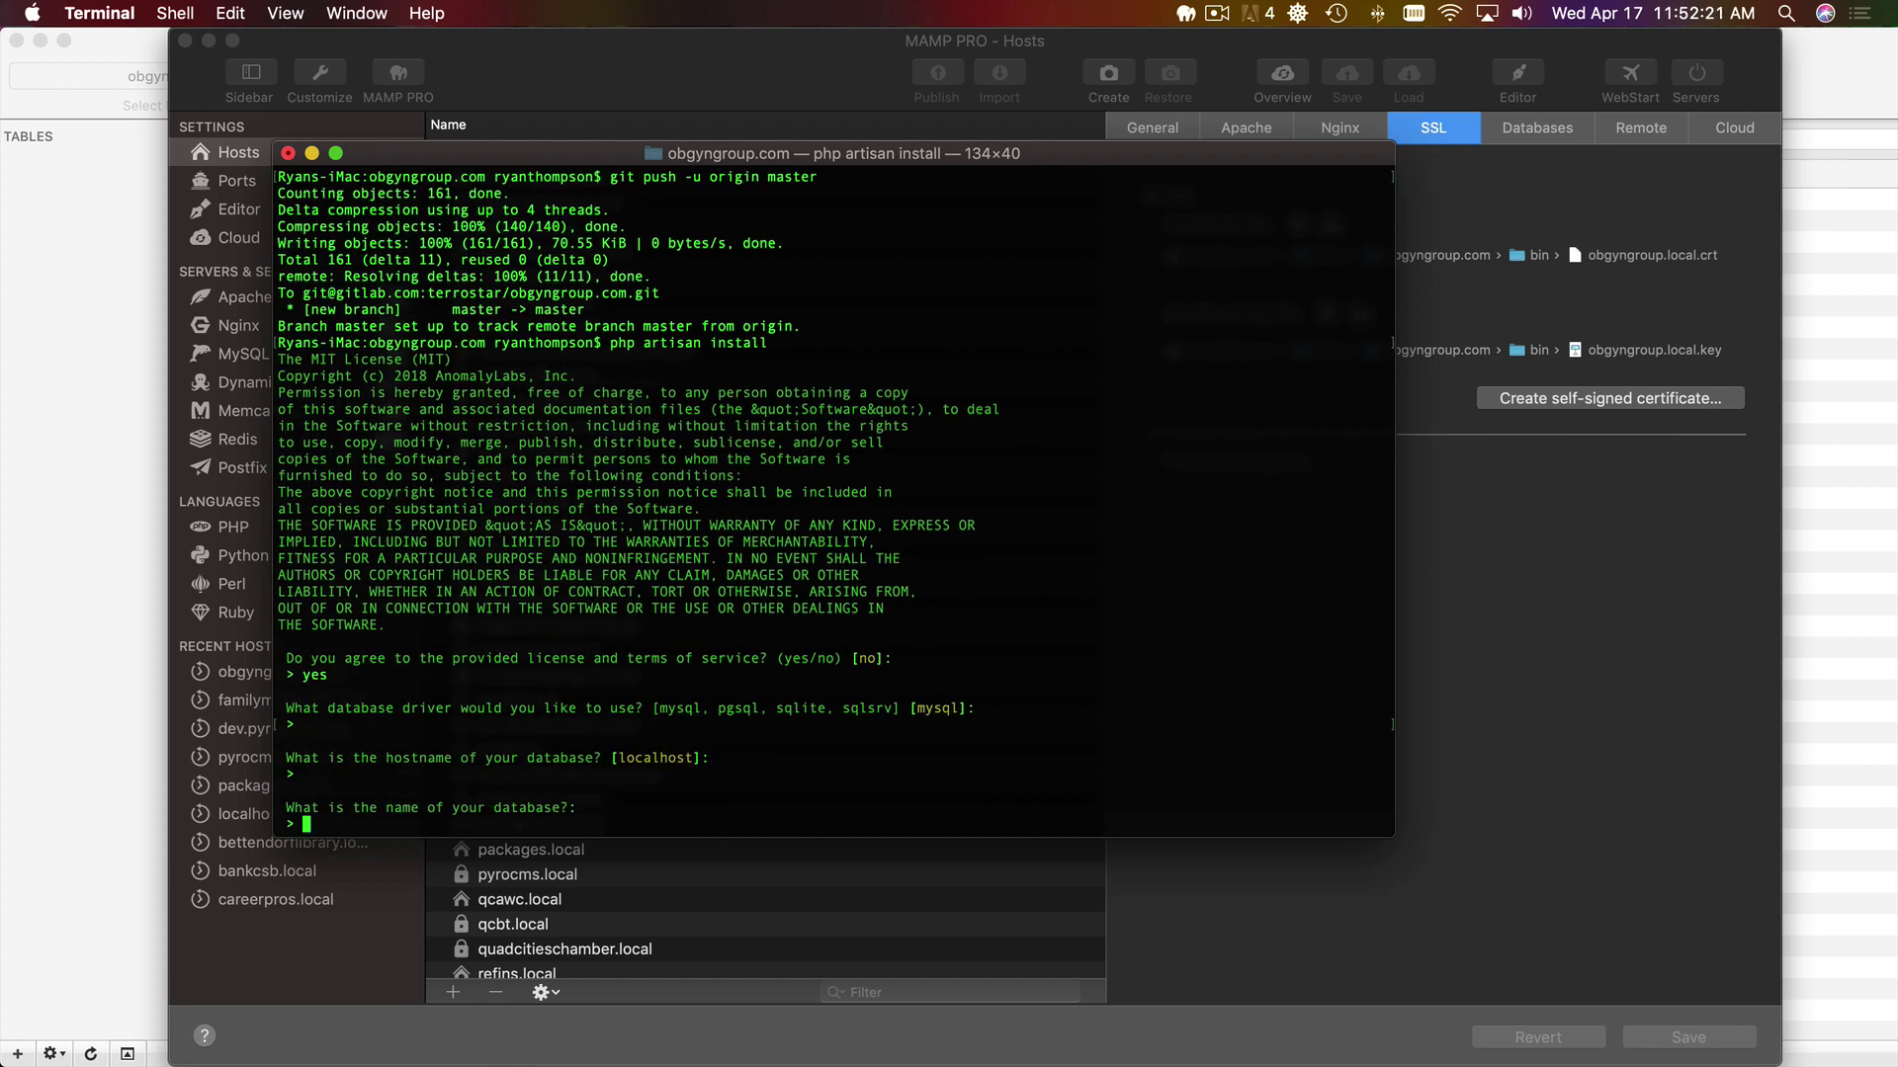
pyautogui.hotkey('ctrl', 'c')
pyautogui.press('Up')
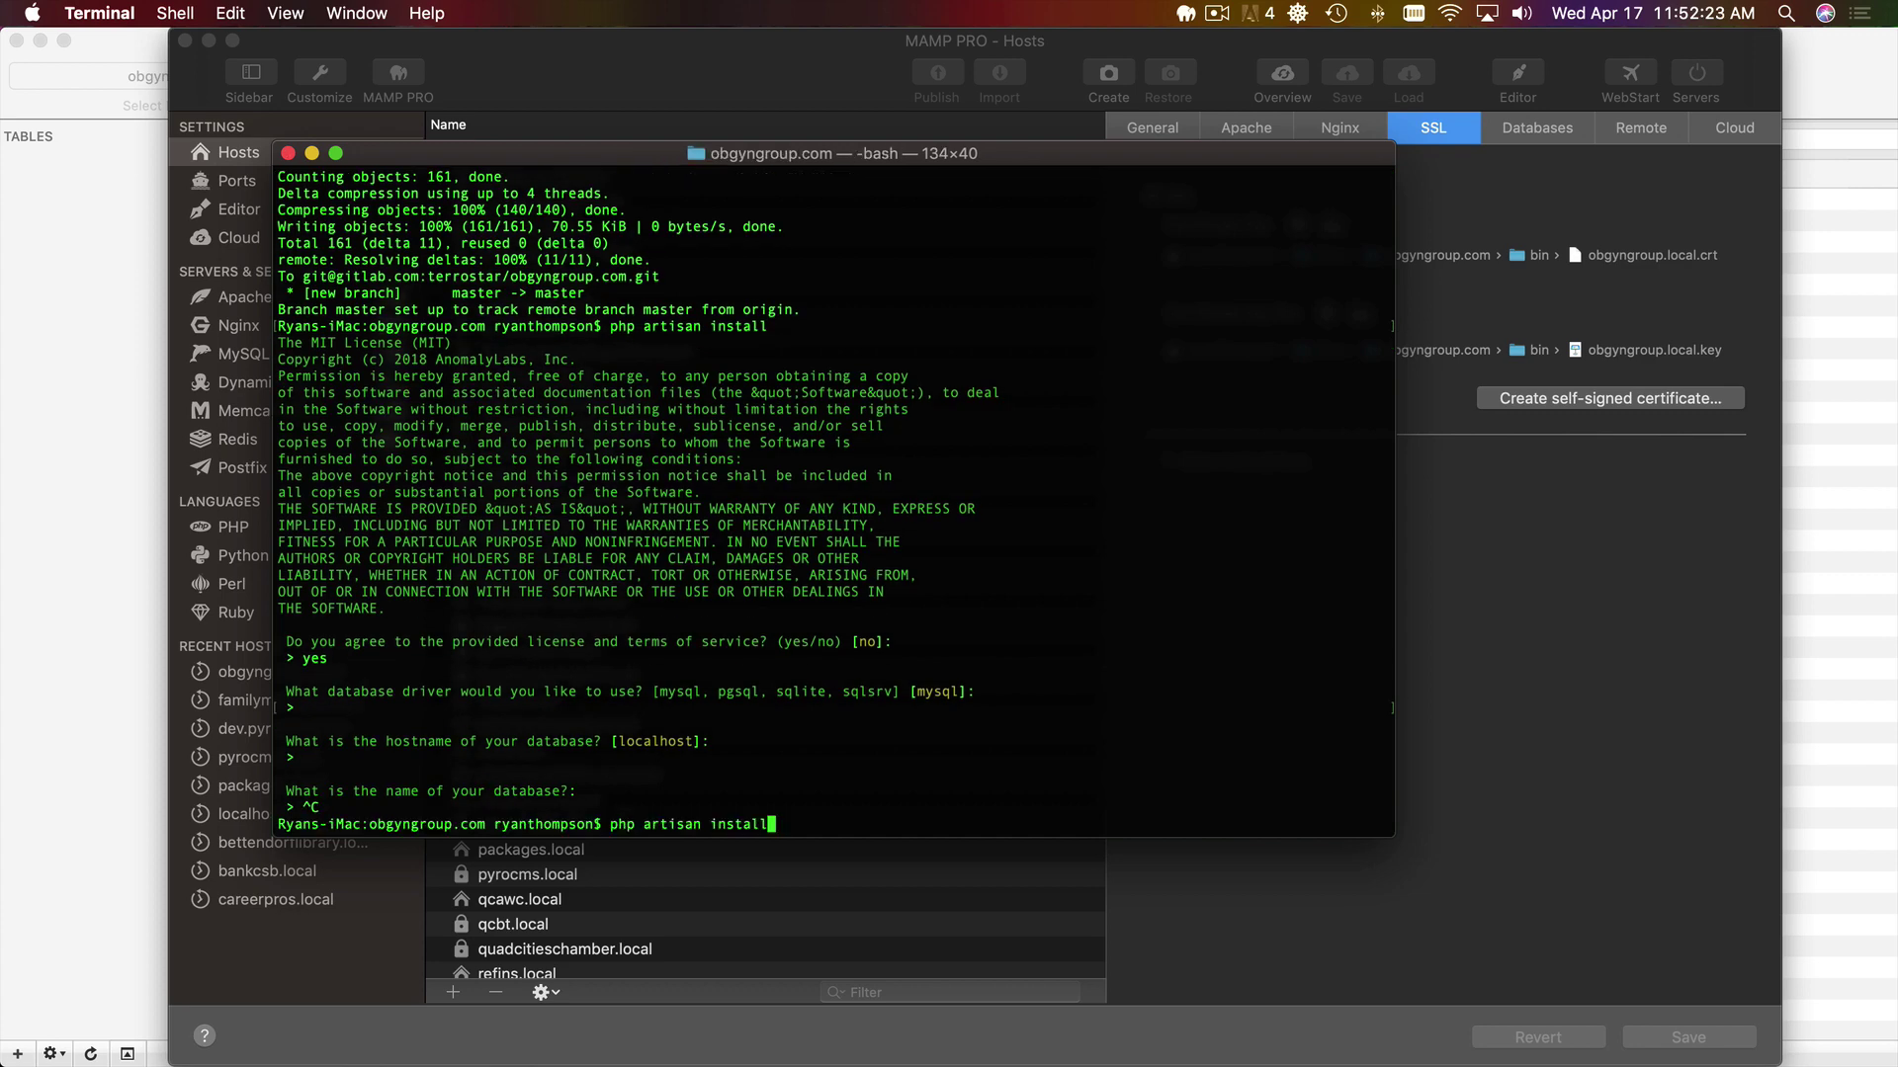
pyautogui.press('Return')
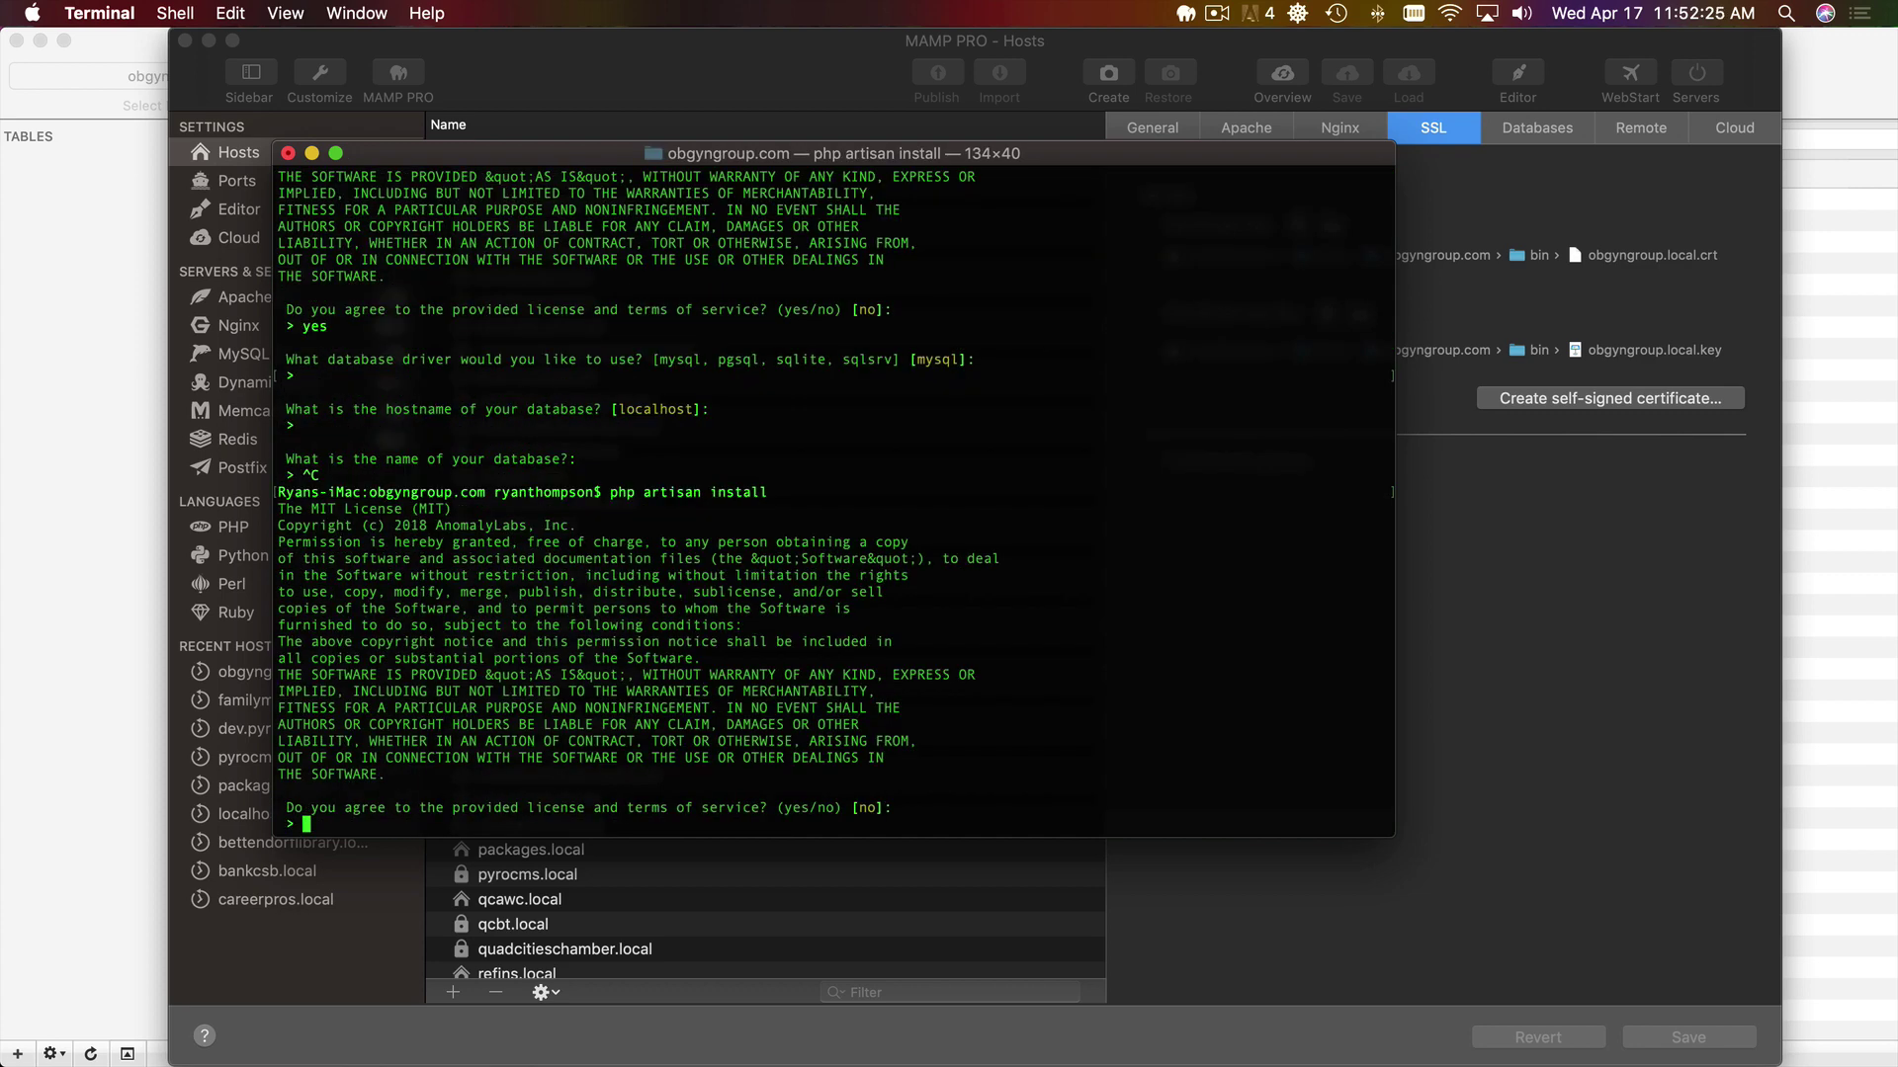
pyautogui.write('yes')
pyautogui.press('Return')
# - Enter database host 127.0.0.1, database obgyngroup, user root, and domain obgyngroup.local:8890
pyautogui.press('Return')
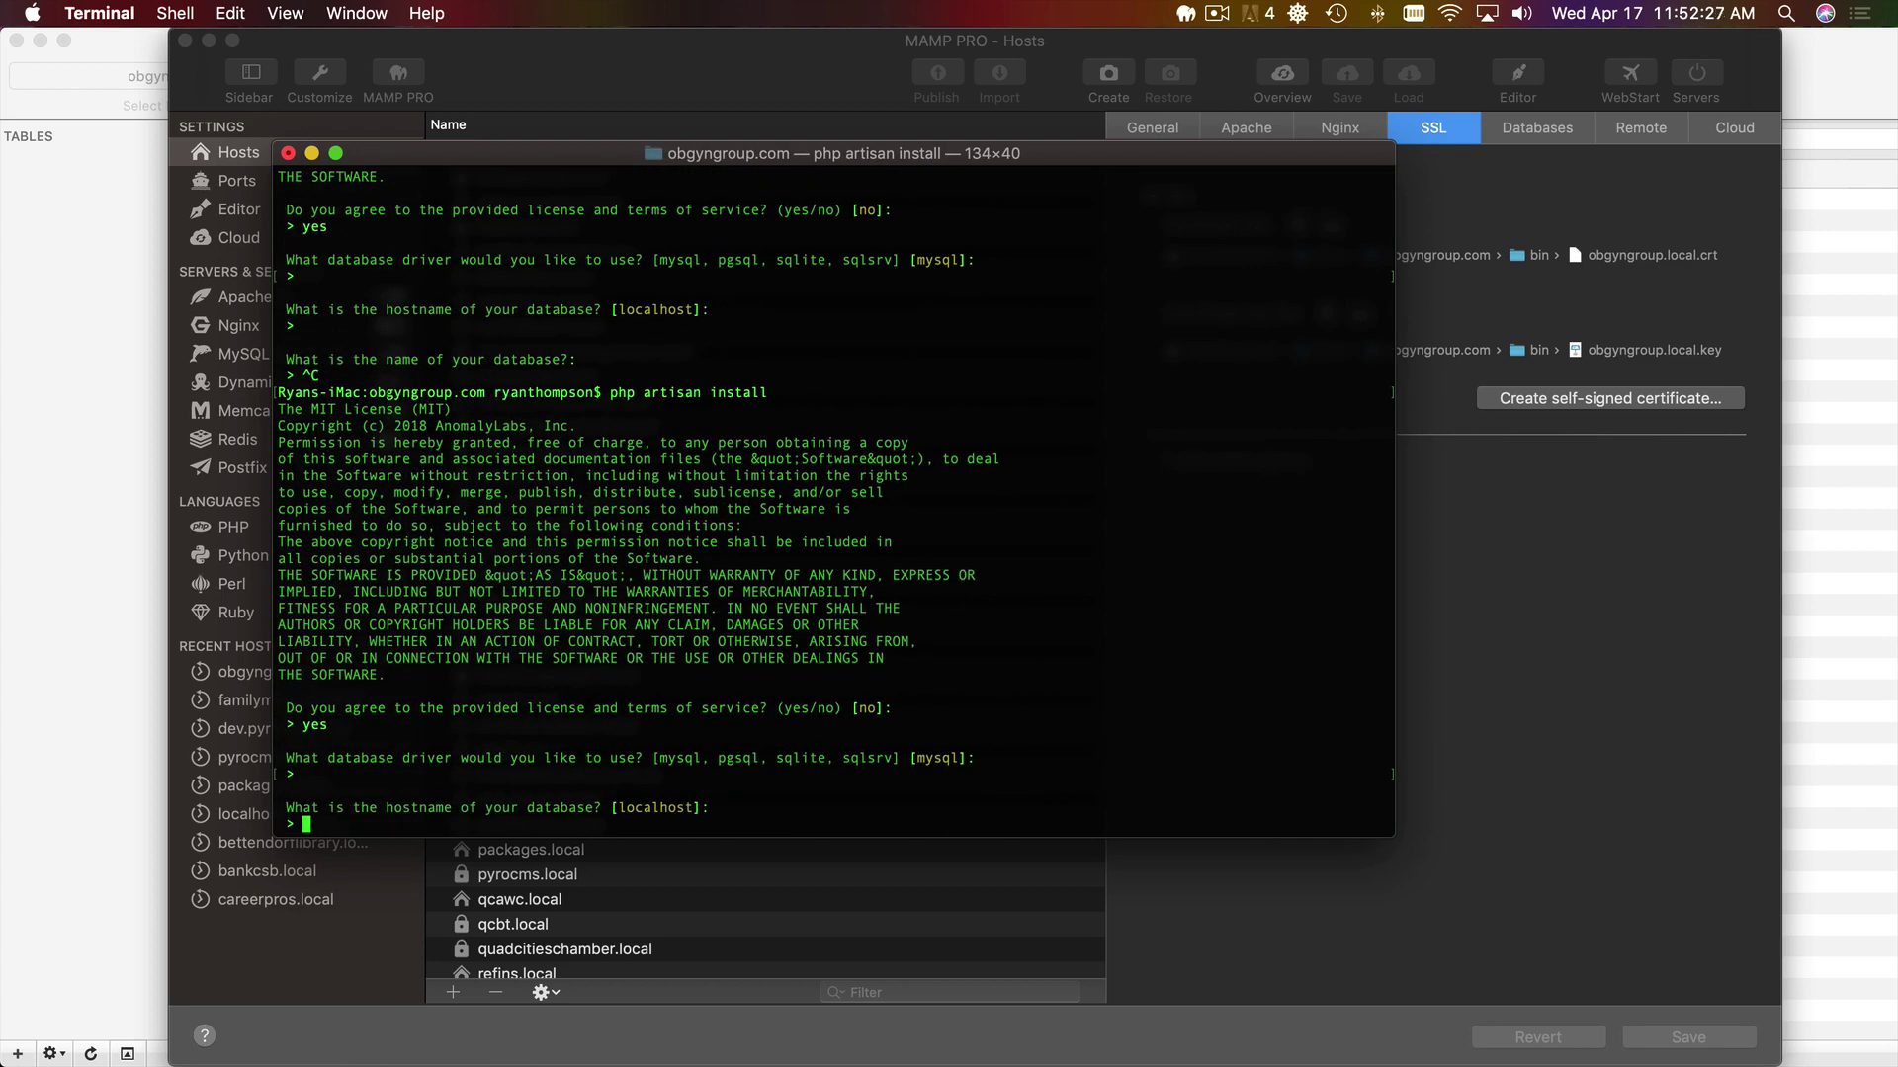
pyautogui.write('127.0.0.1')
pyautogui.press('Return')
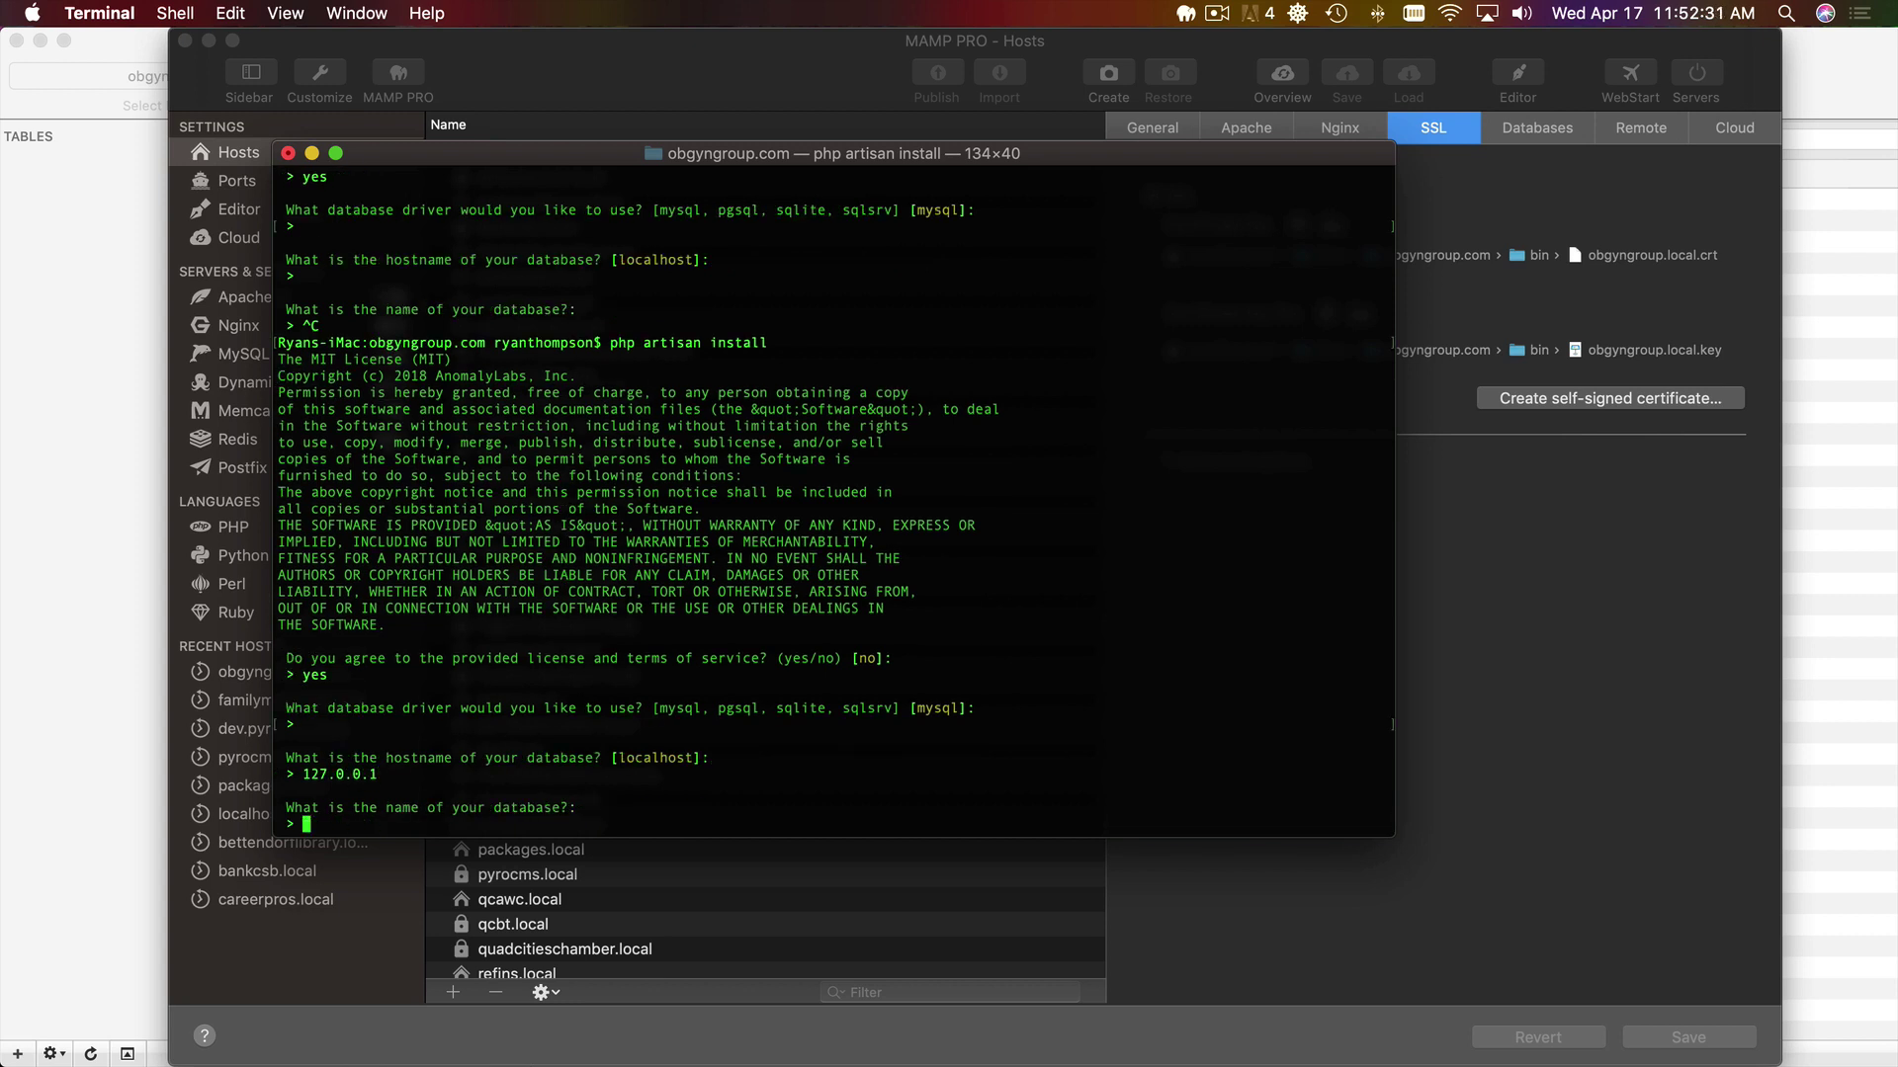
pyautogui.write('obgyngroup')
pyautogui.press('Return')
pyautogui.press('Return')
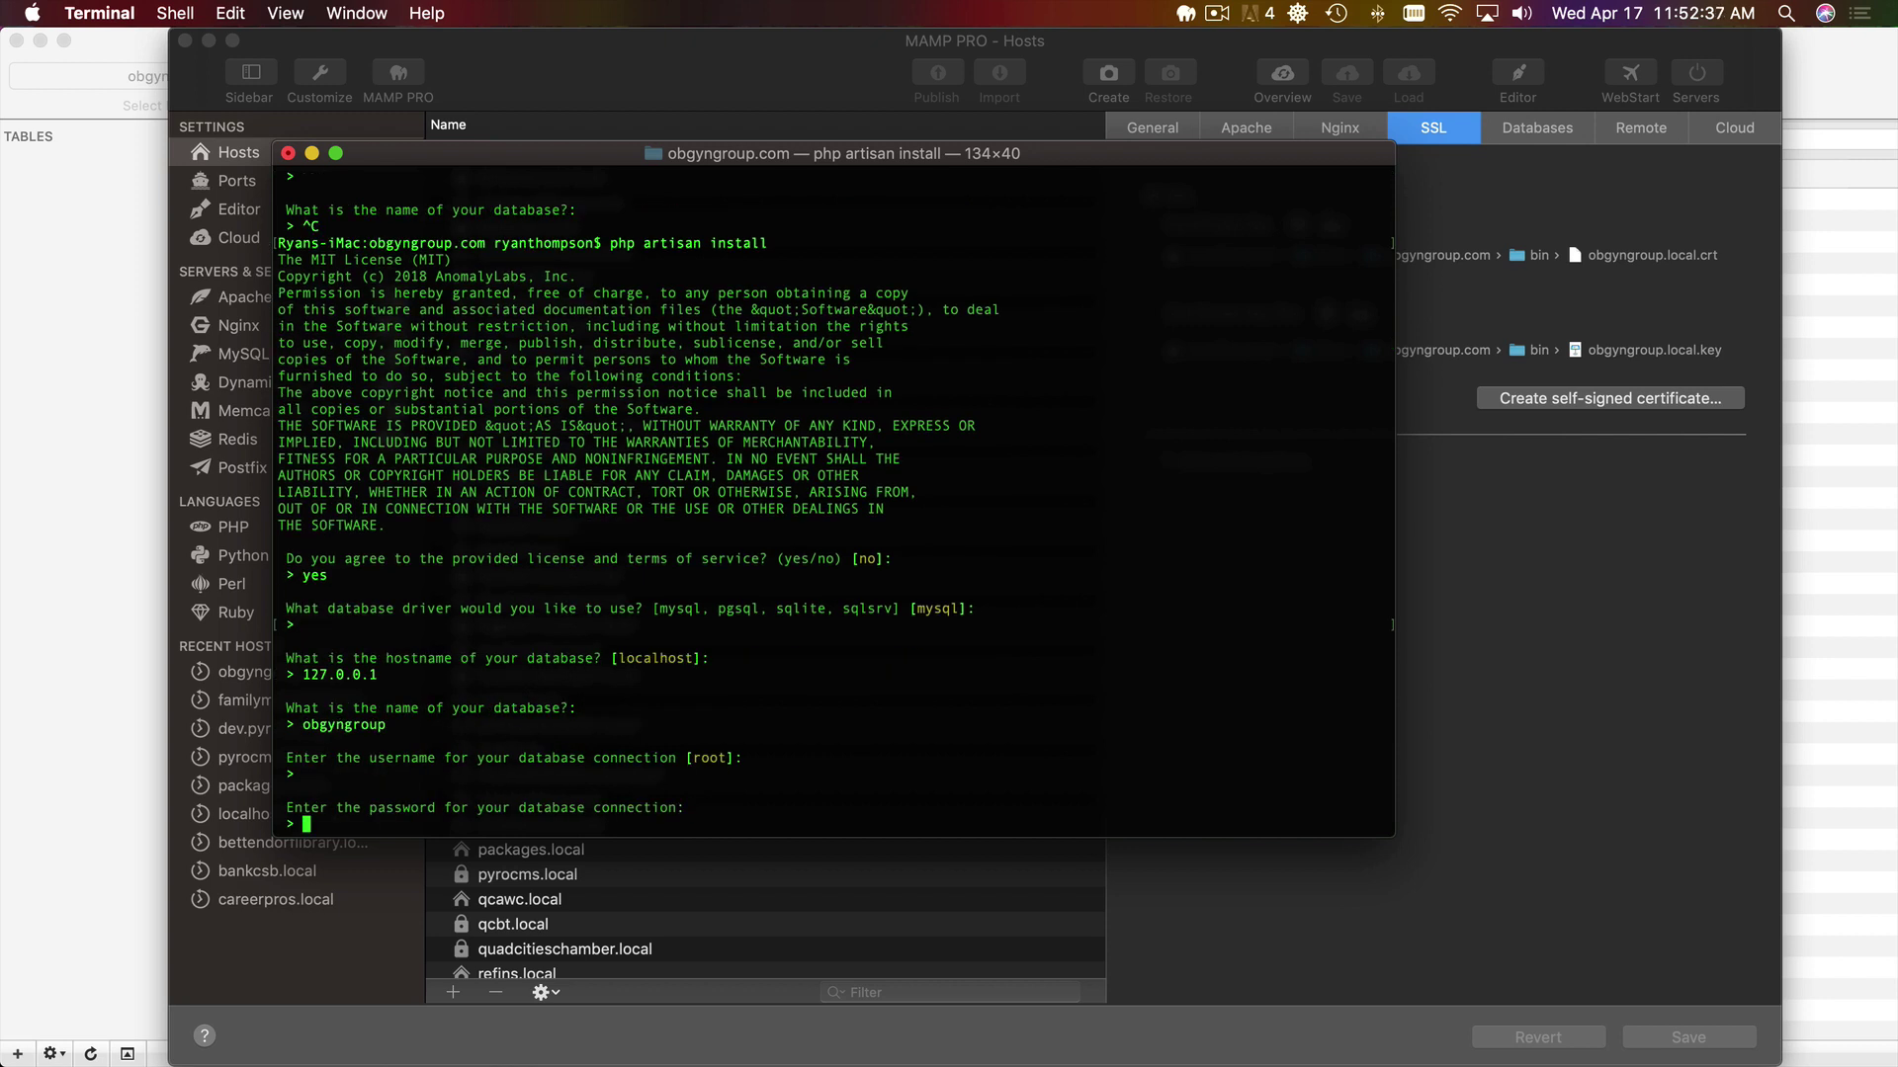
pyautogui.write('root')
pyautogui.press('Return')
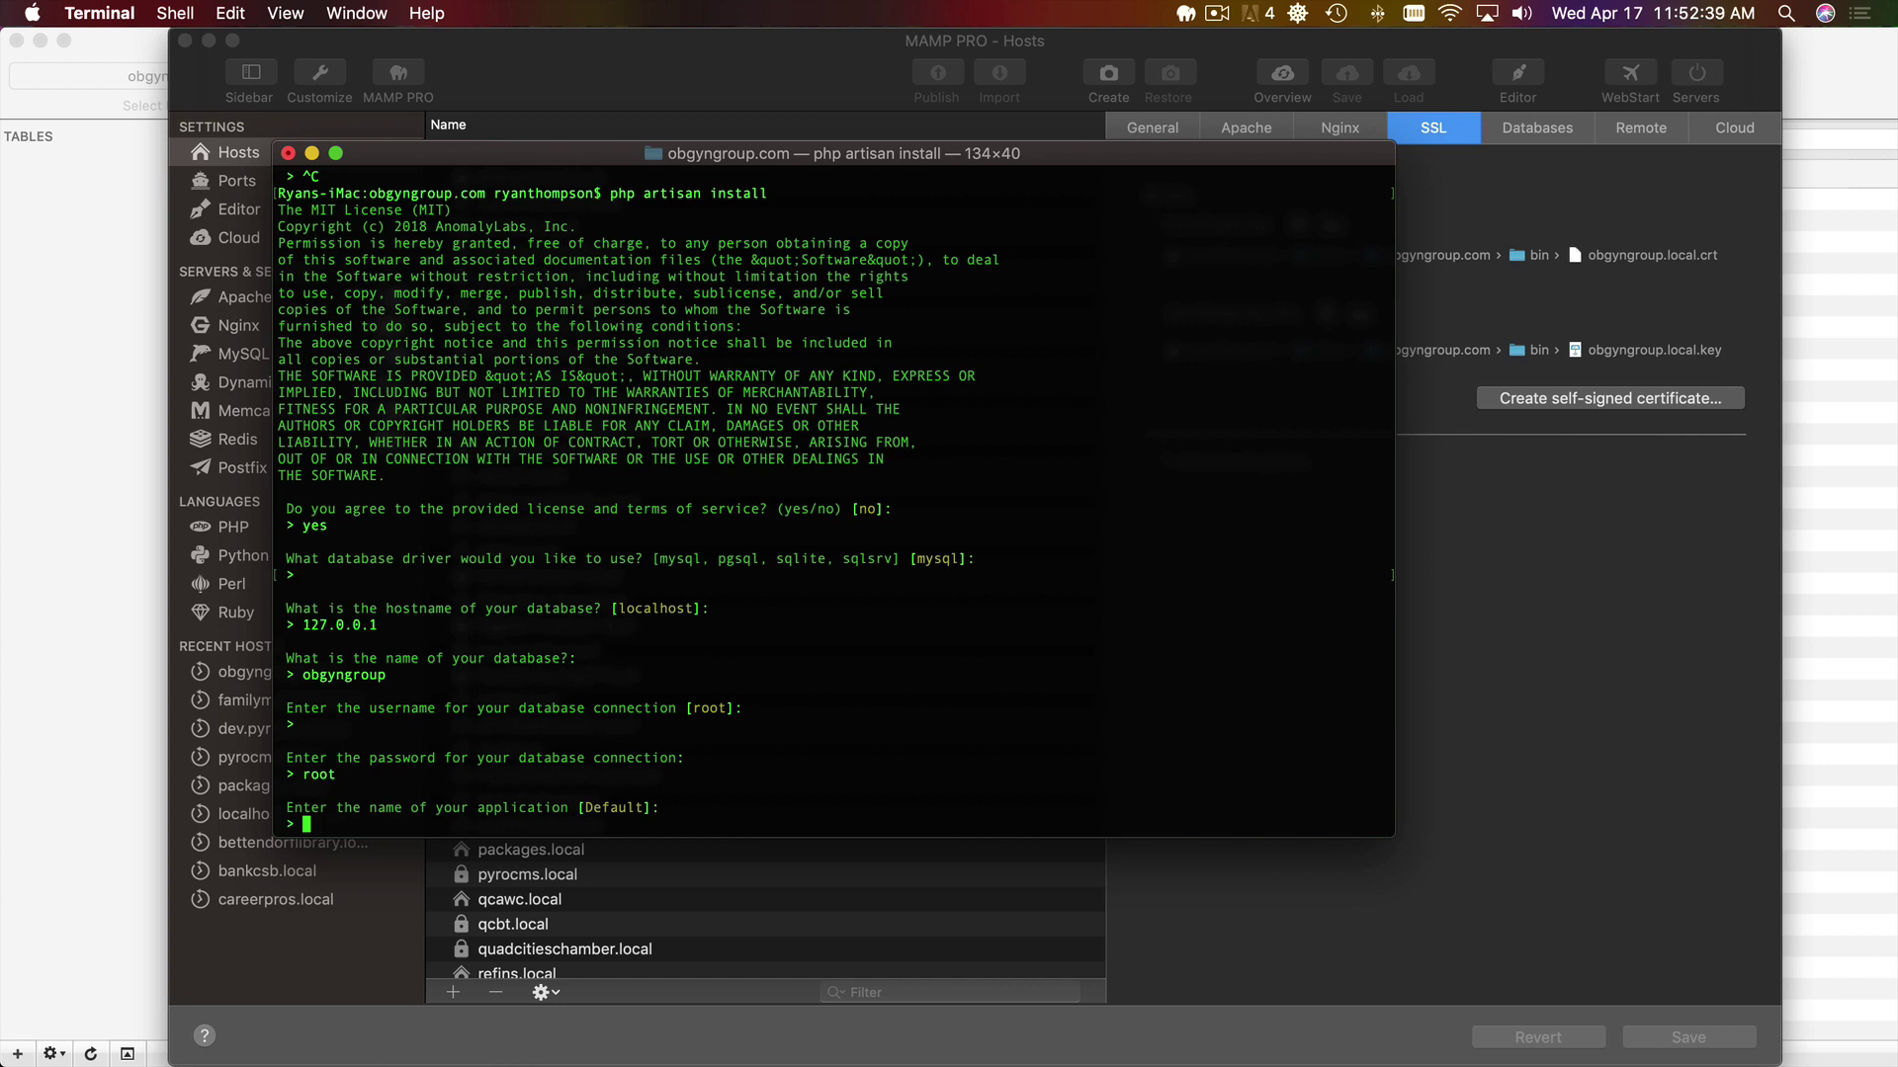
pyautogui.press('Return')
pyautogui.press('Return')
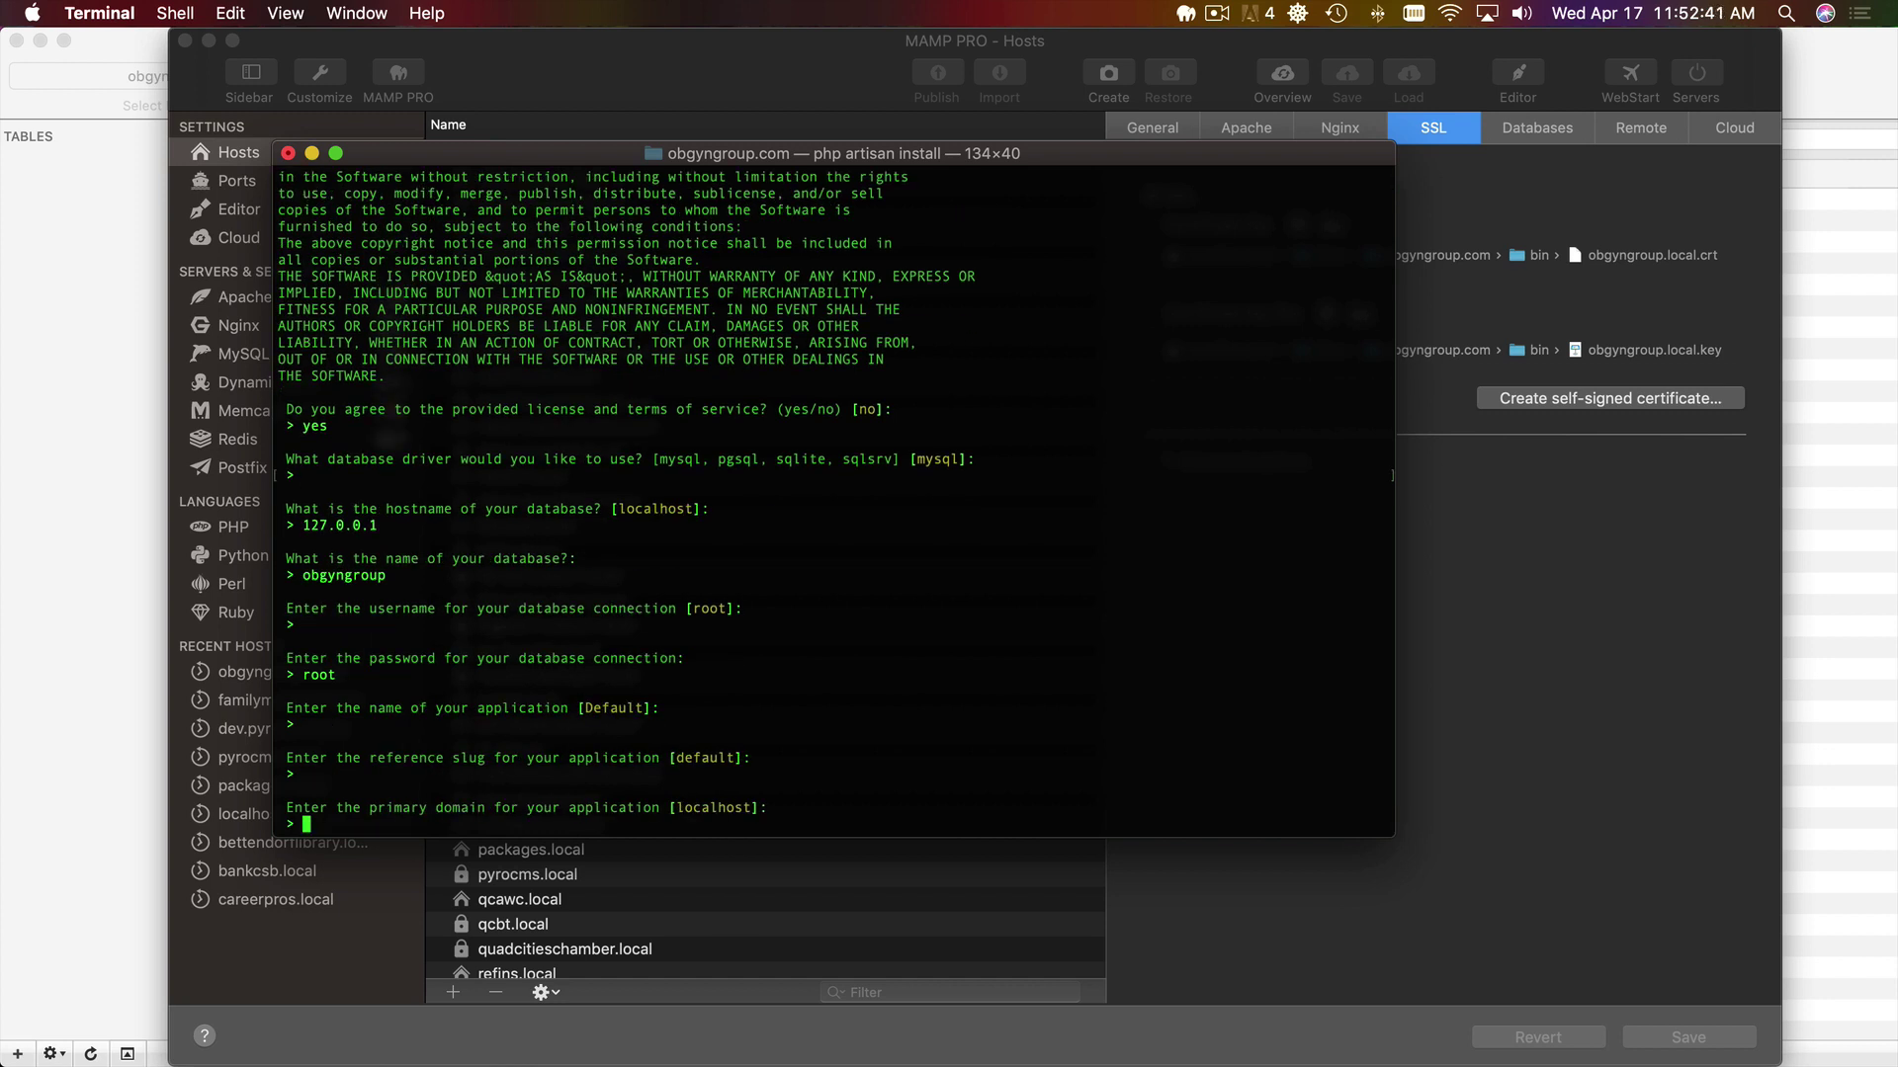
pyautogui.write('obgyn.')
pyautogui.press('BackSpace')
pyautogui.write('group.local:8890')
pyautogui.press('Return')
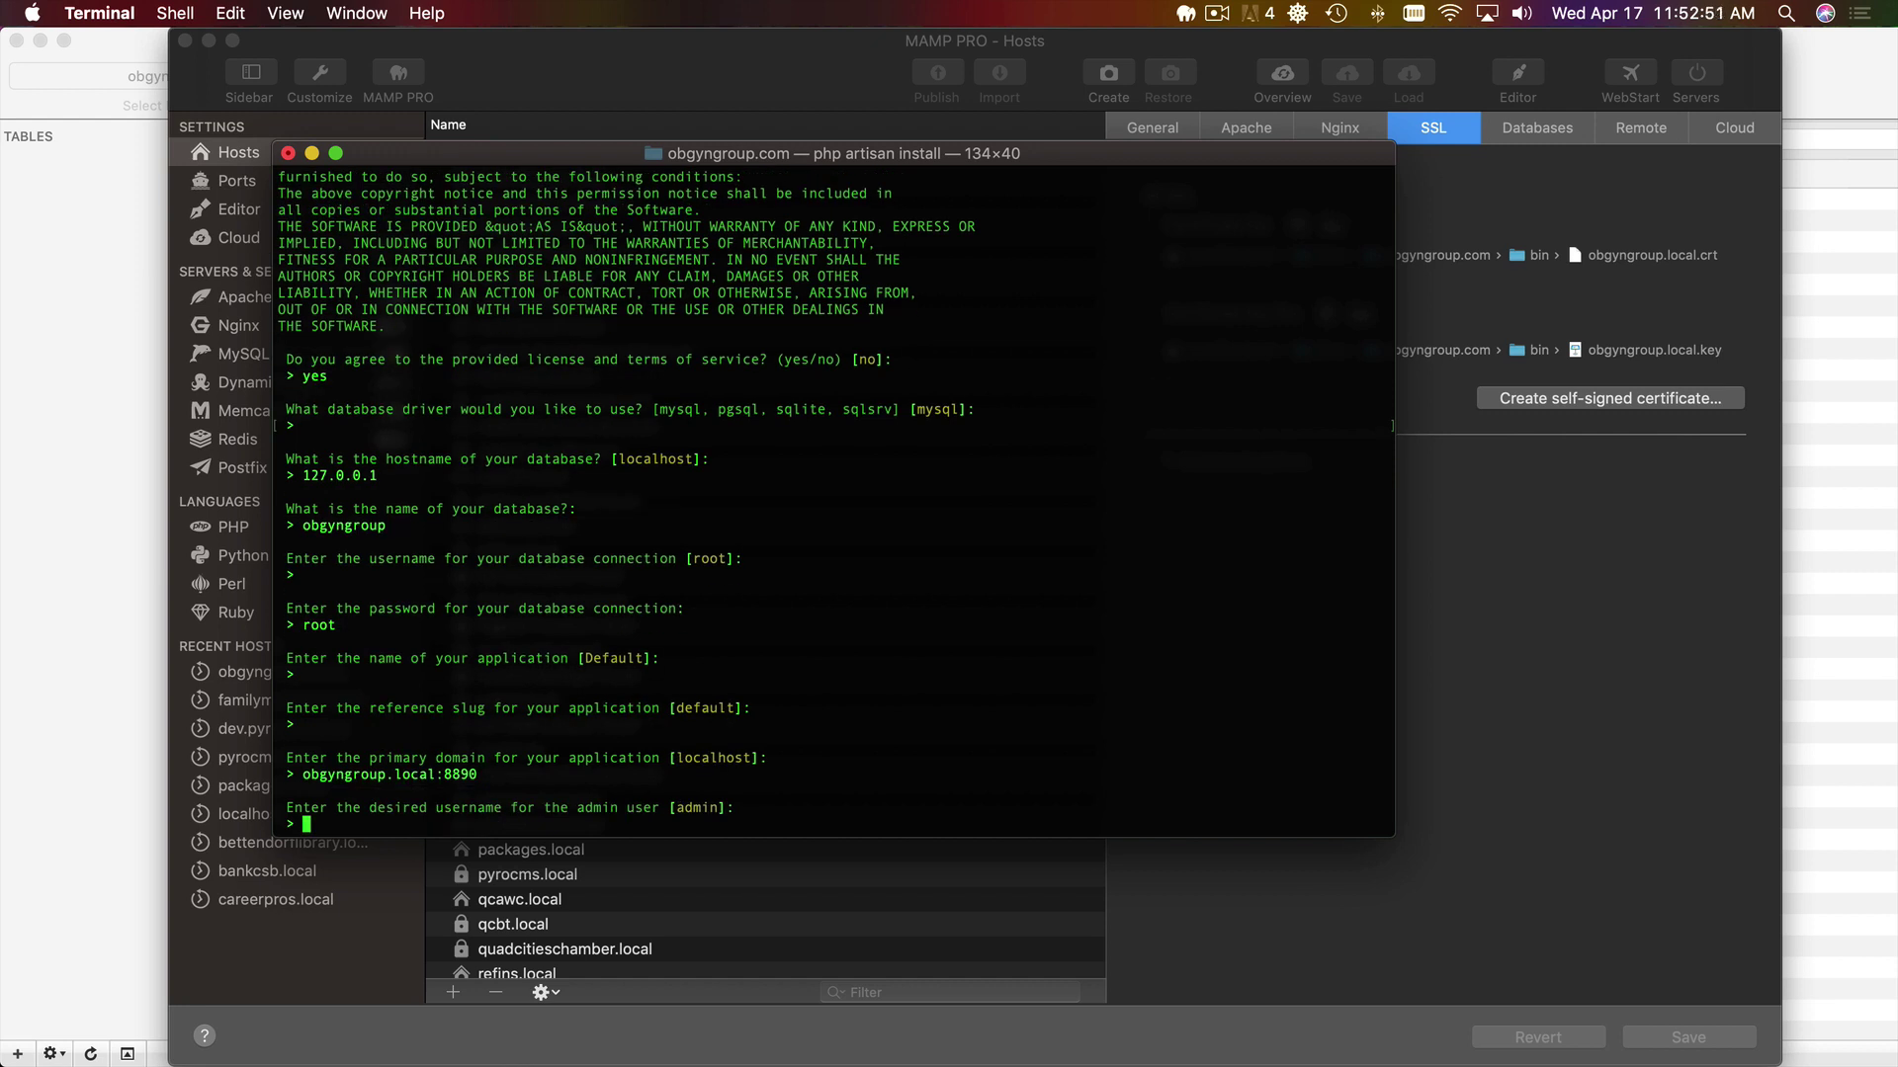
# - Enter the admin email and password, keep the en locale, and give timezone America/Chicago
pyautogui.press('Return')
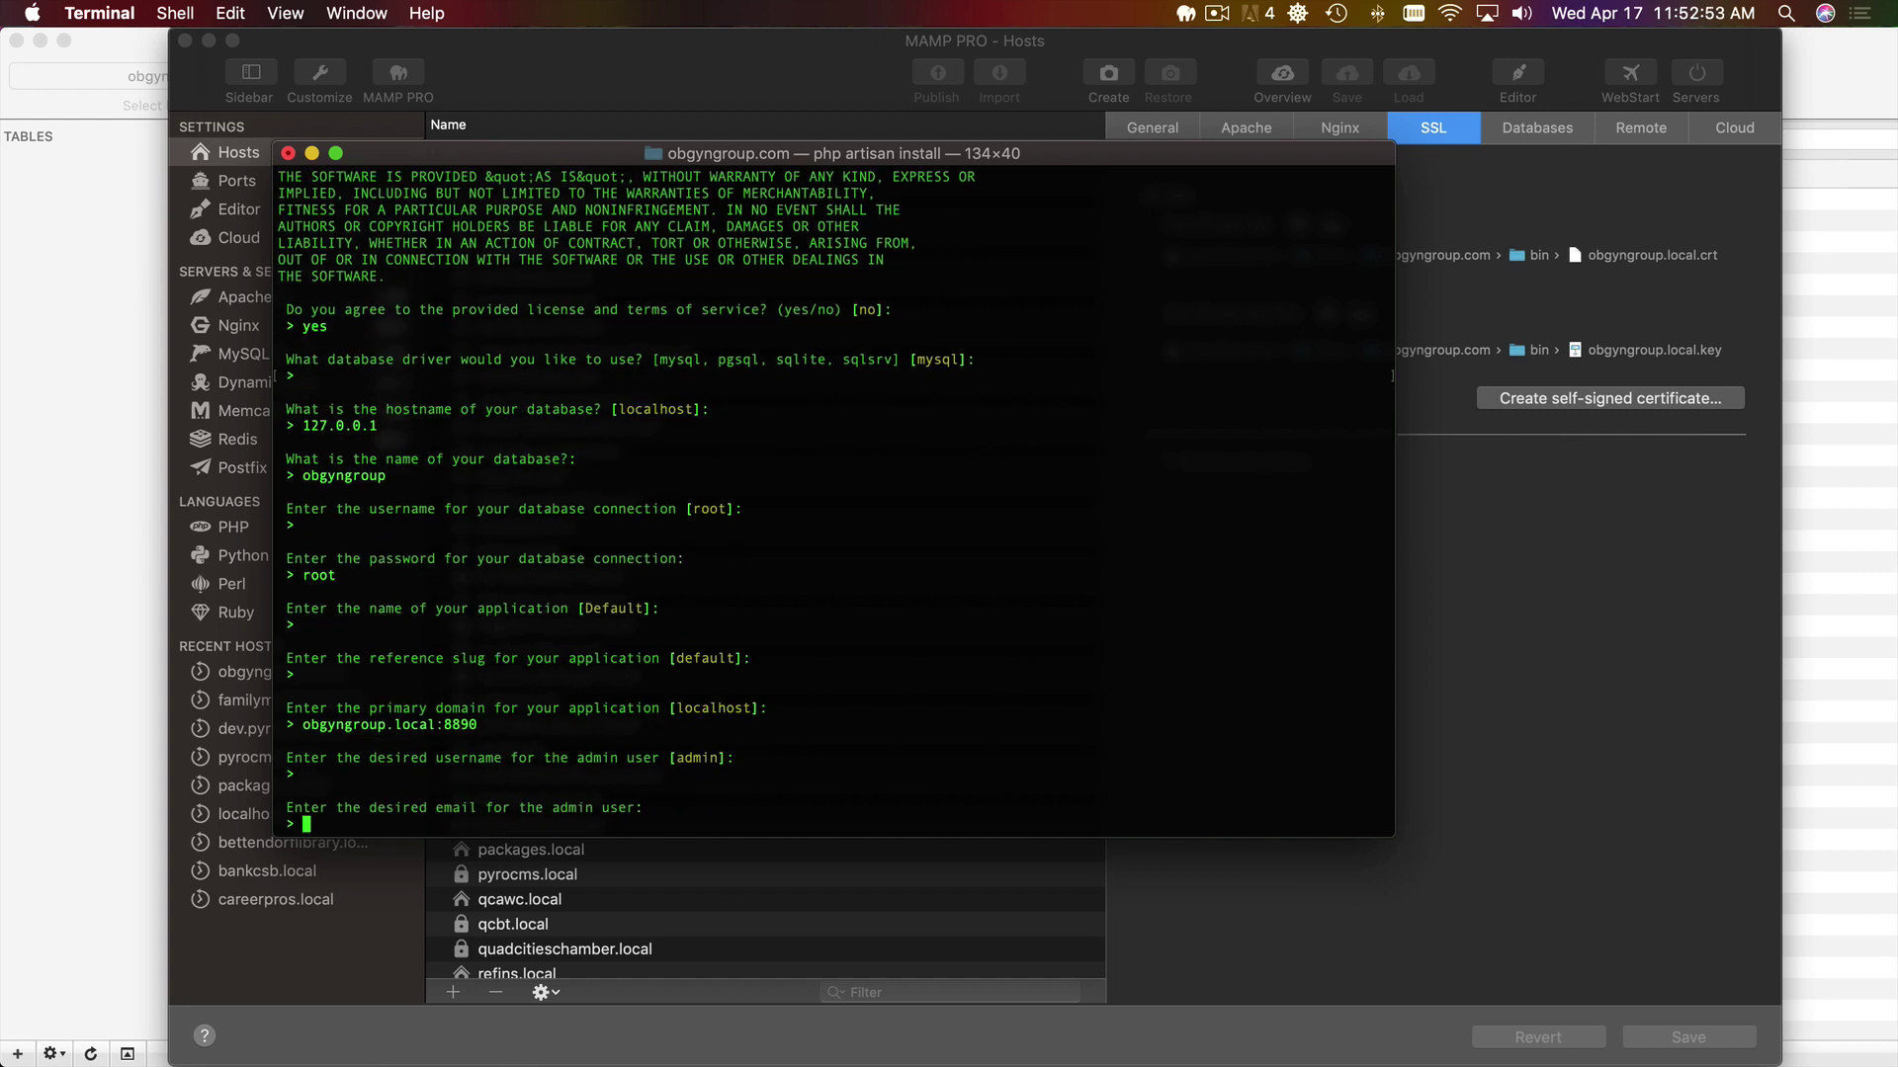
pyautogui.press('Return')
pyautogui.write('password')
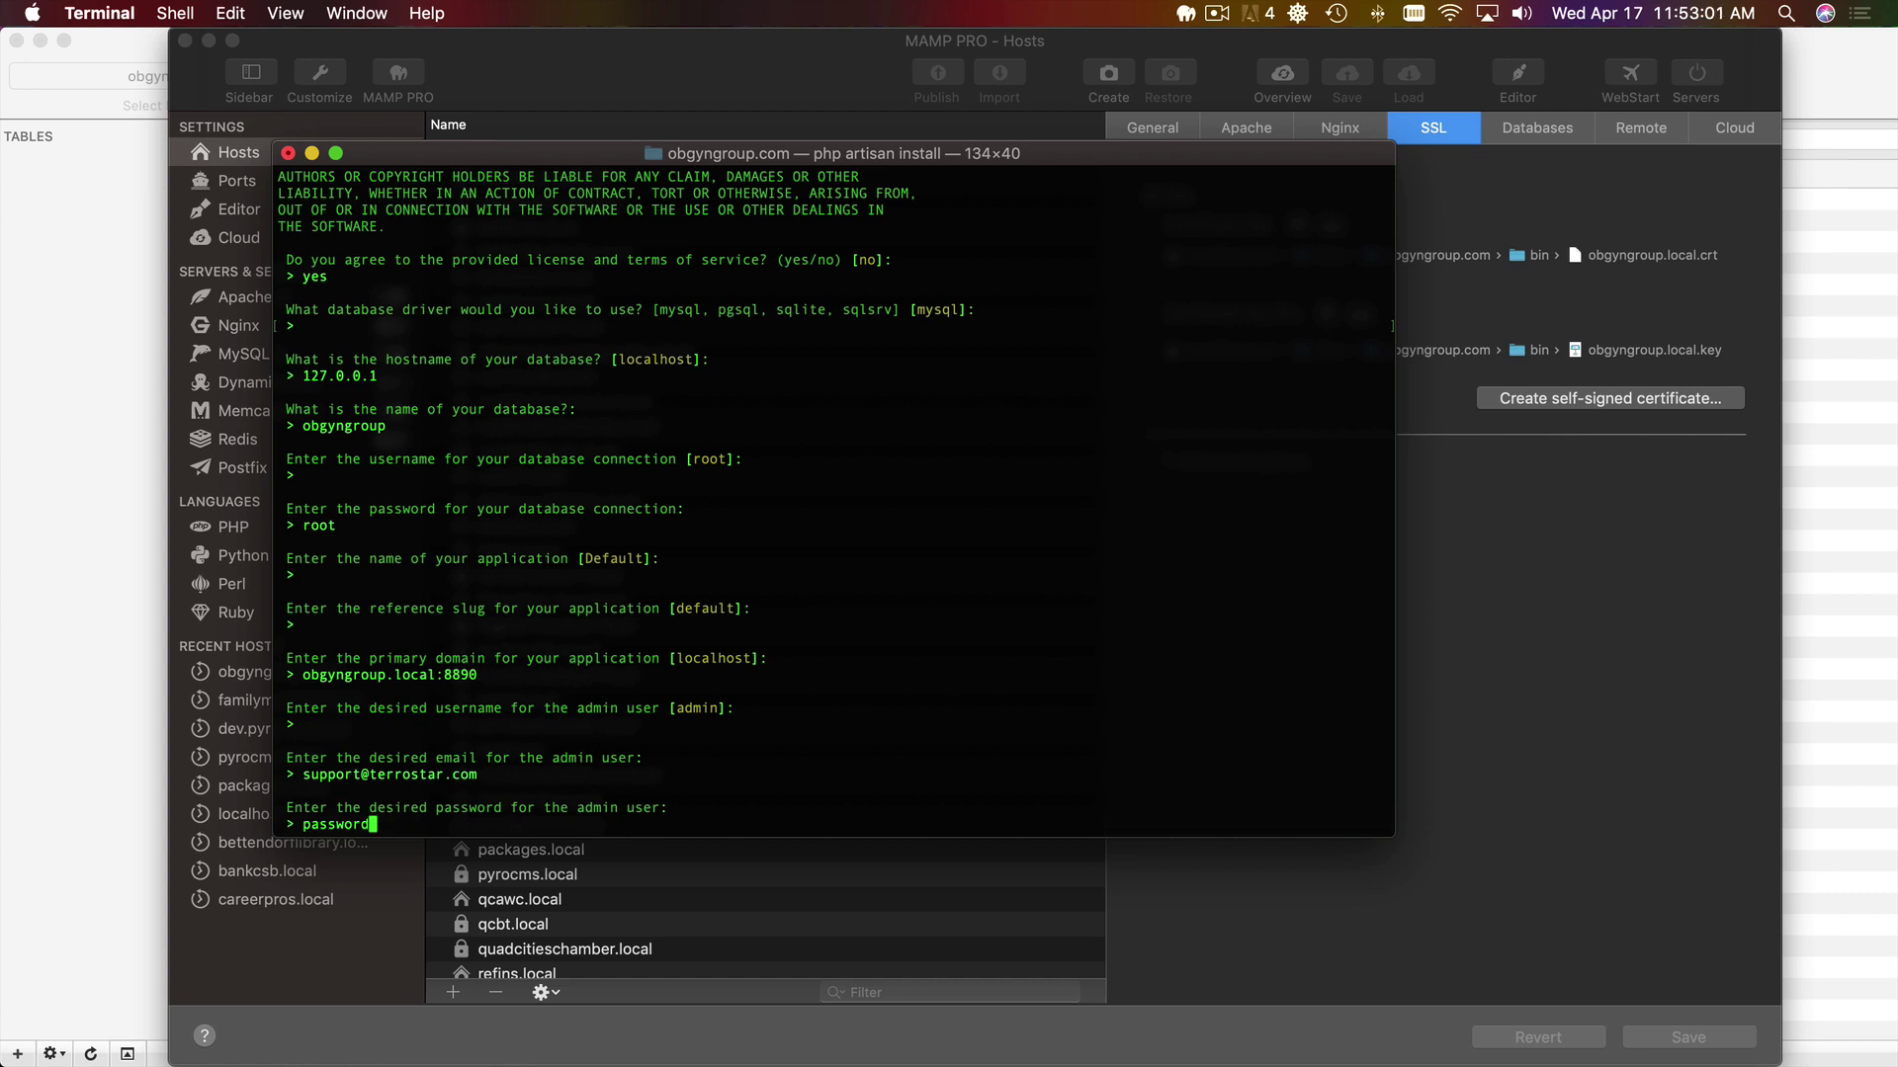
pyautogui.press('Return')
pyautogui.press('Return')
pyautogui.write('Am')
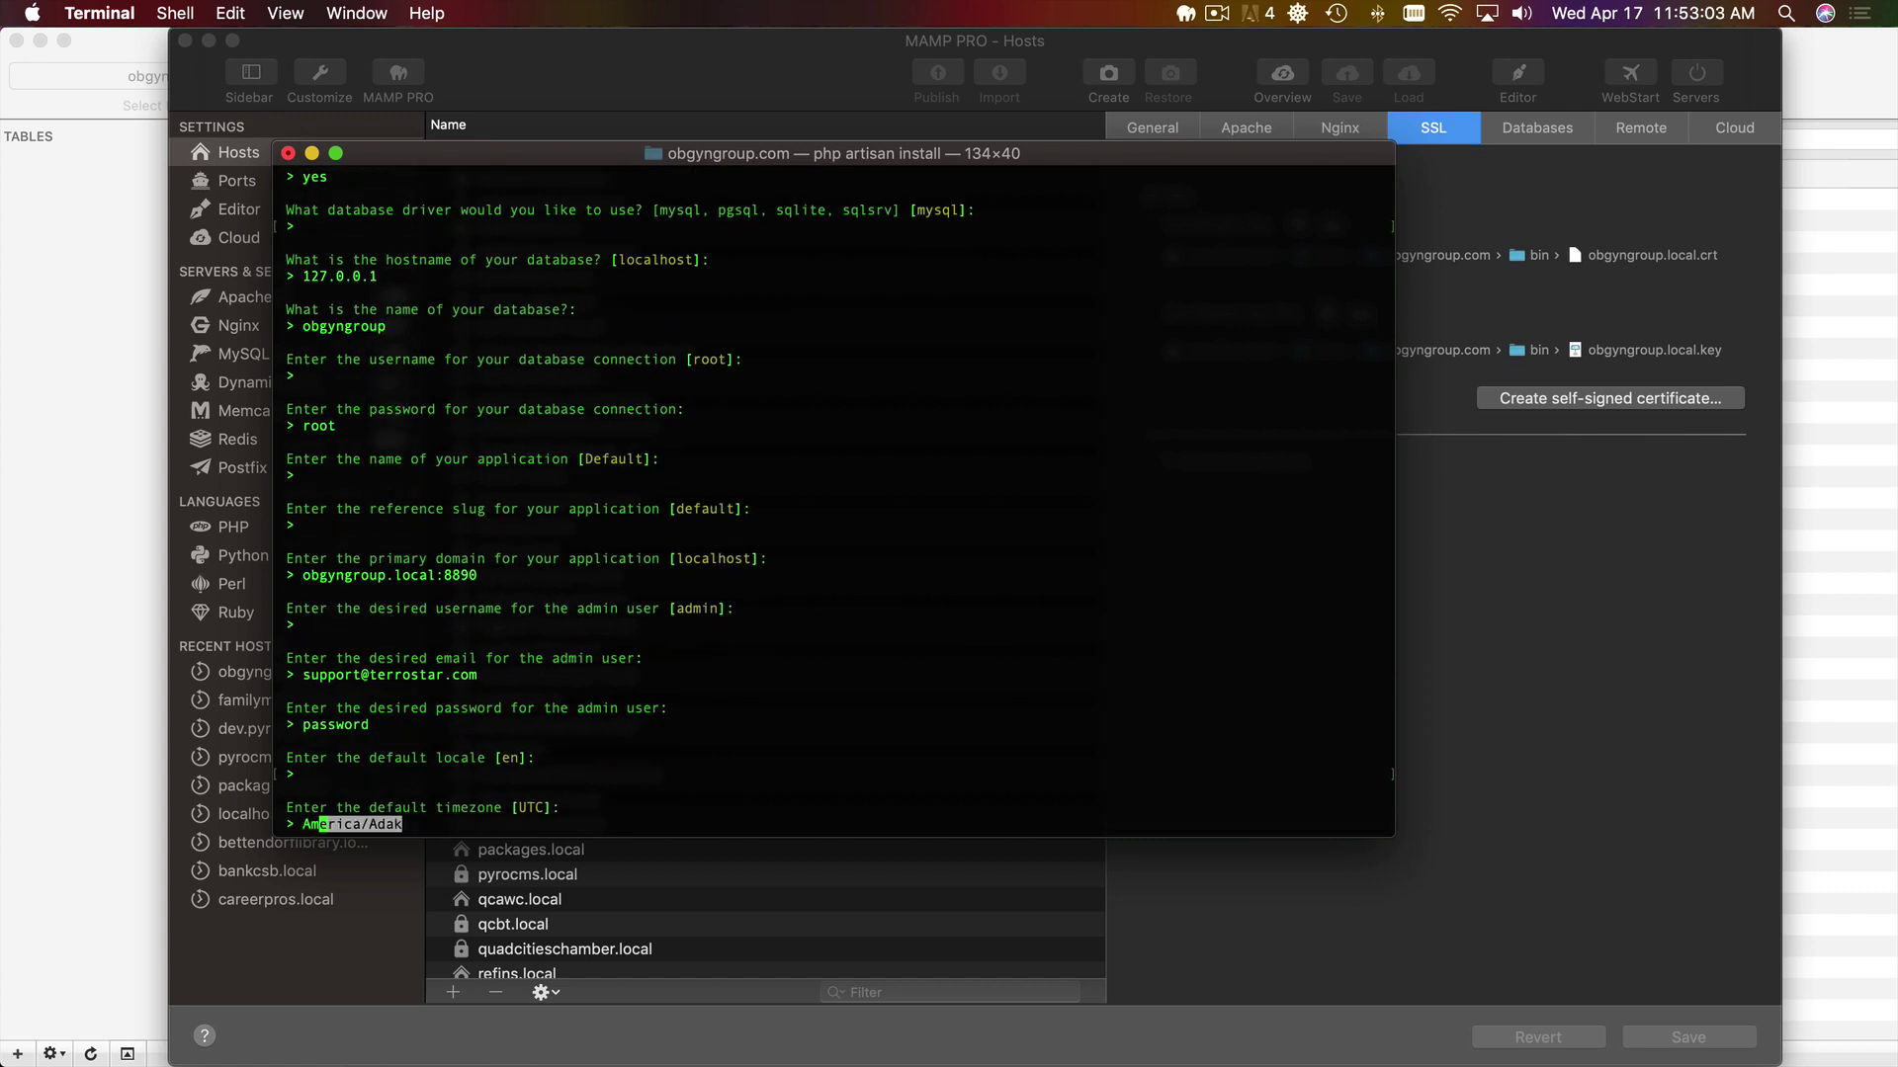
pyautogui.write('erica/Chicago')
pyautogui.press('Return')
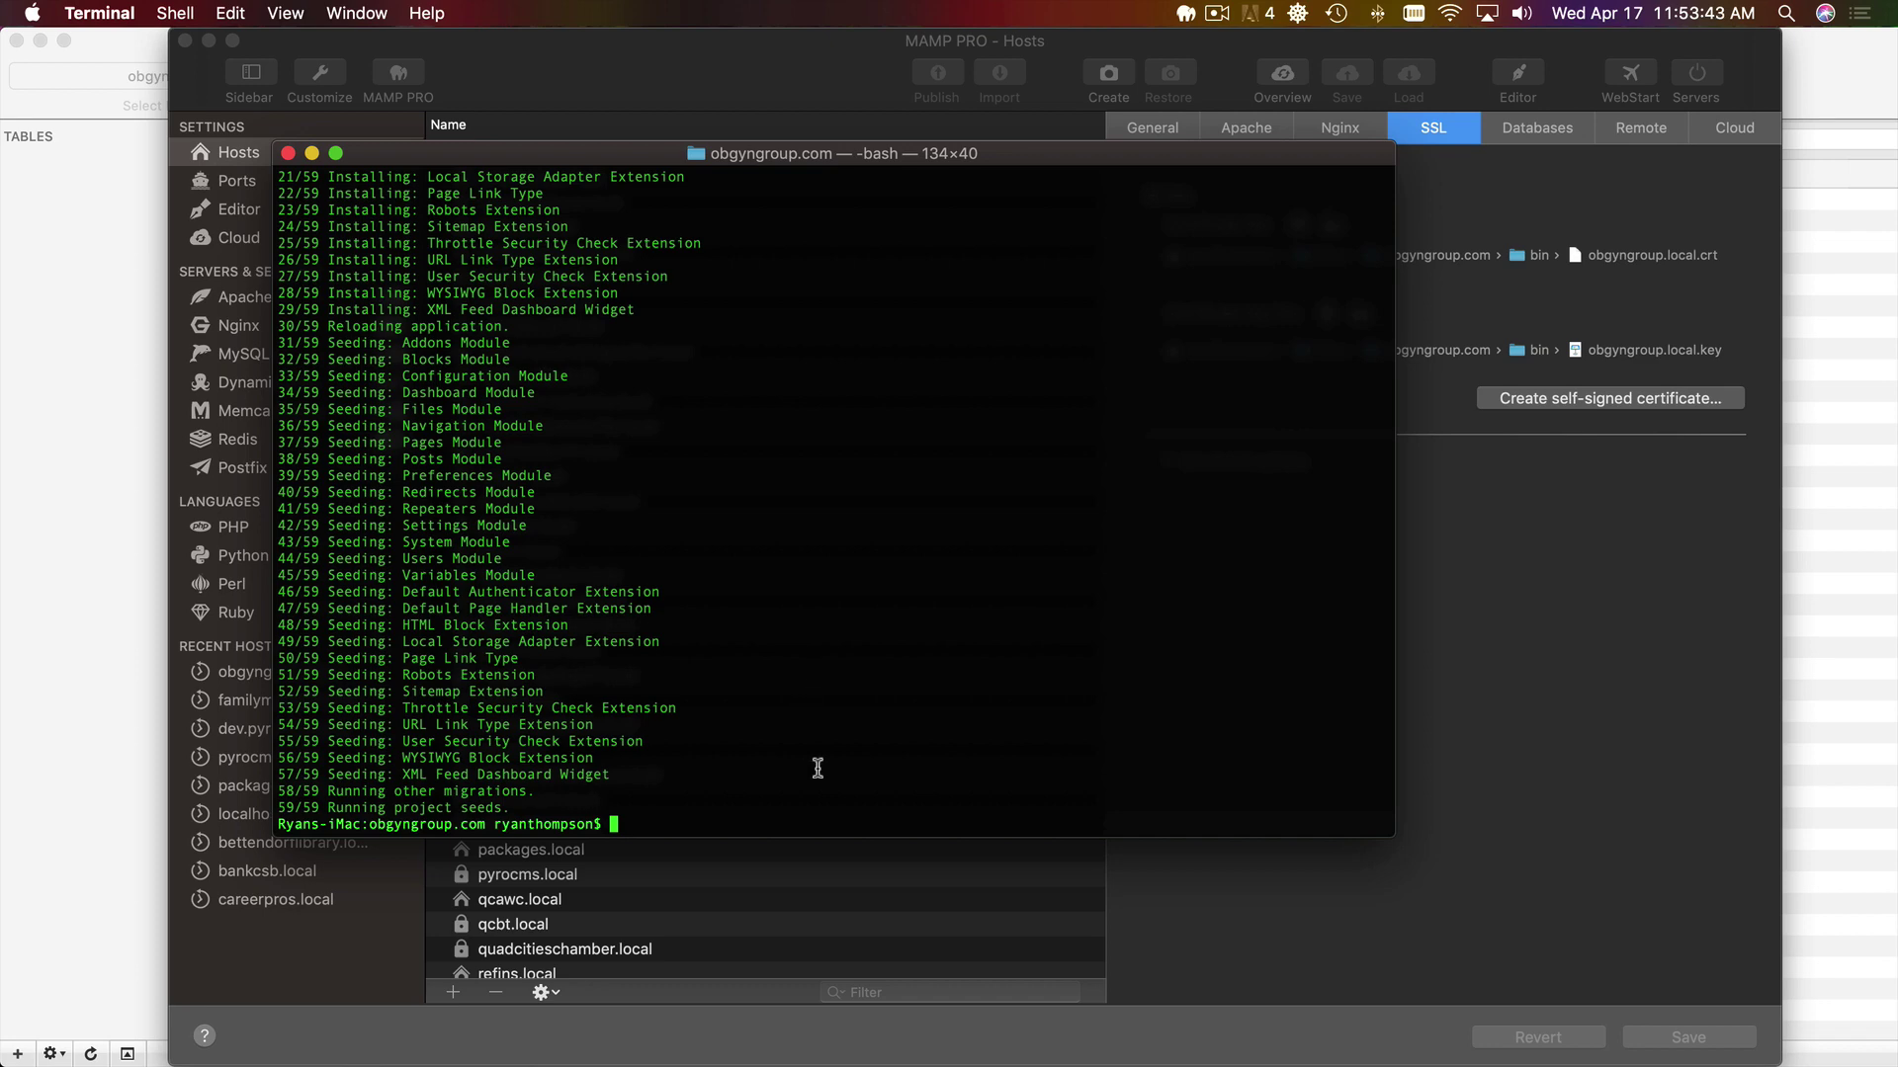
pyautogui.click(83, 642)
pyautogui.press('super+n')
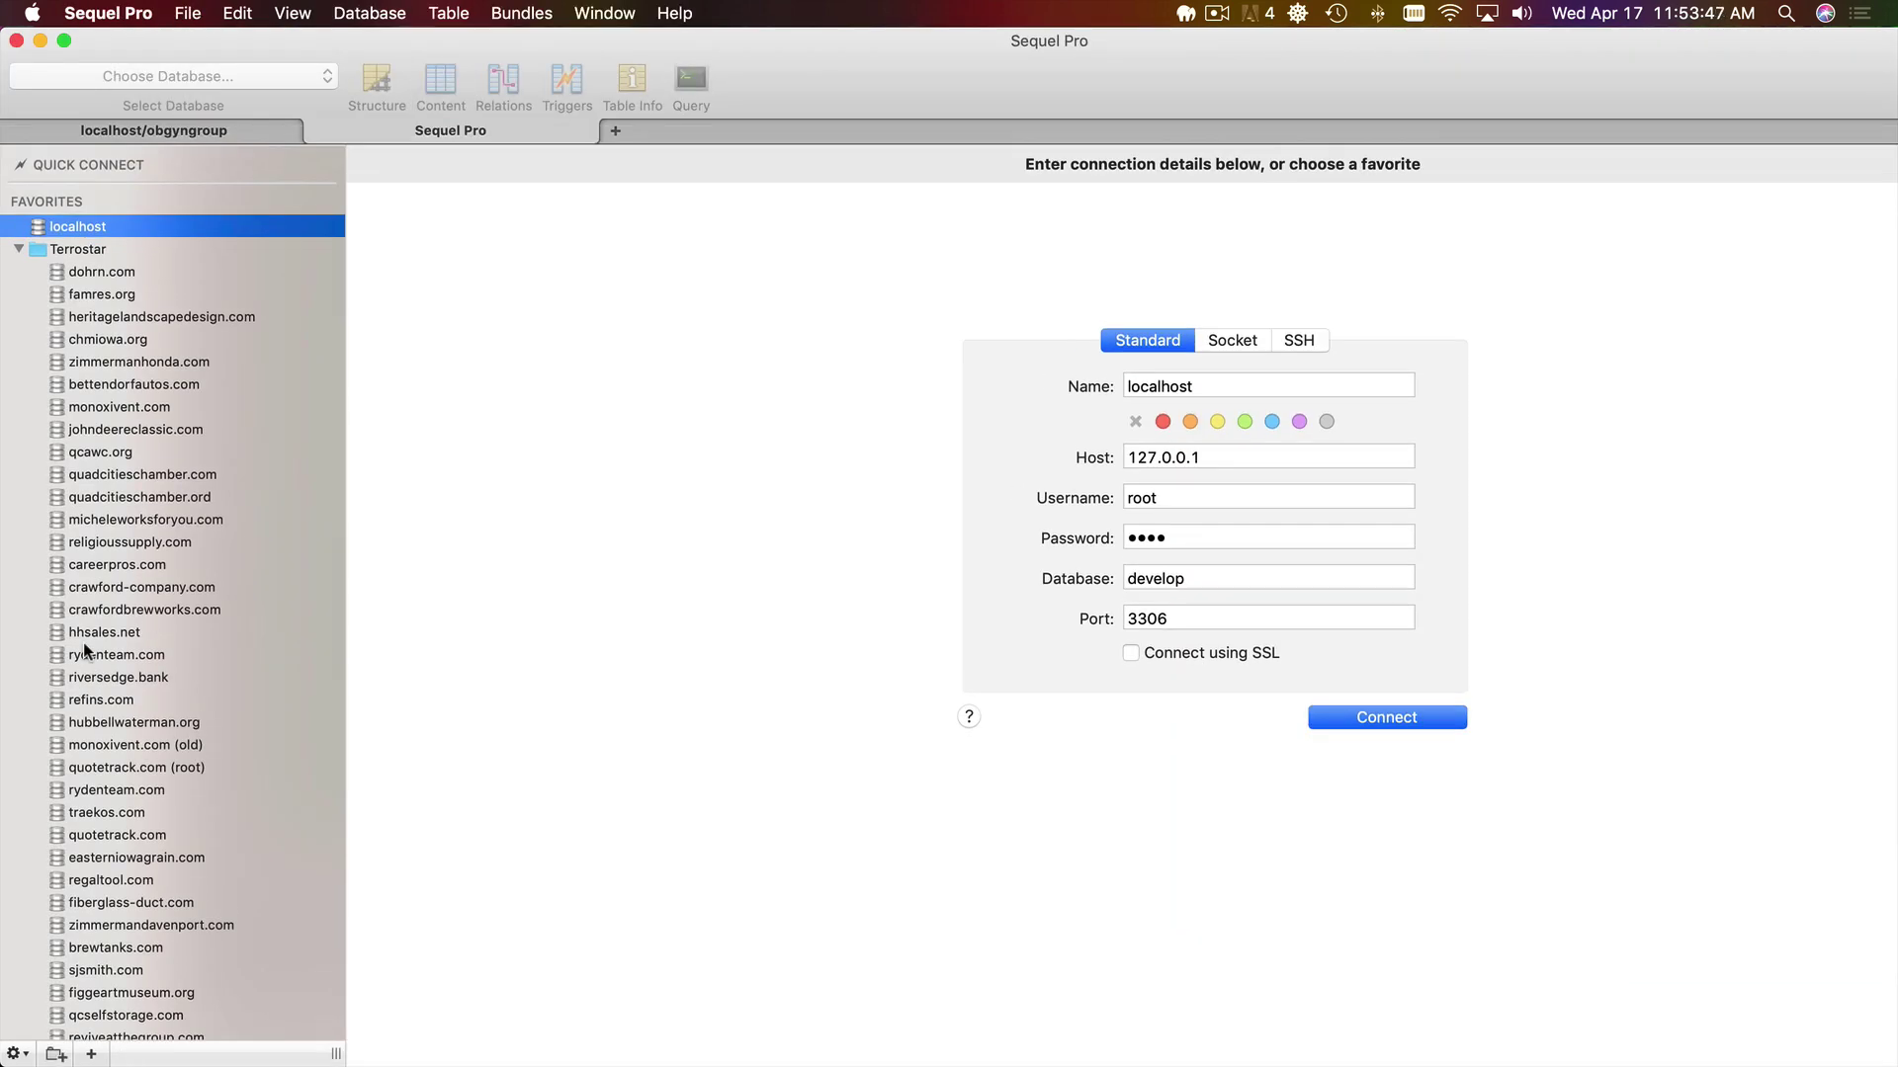
pyautogui.press('super+Tab')
pyautogui.press('super+Tab')
pyautogui.press('super+Tab')
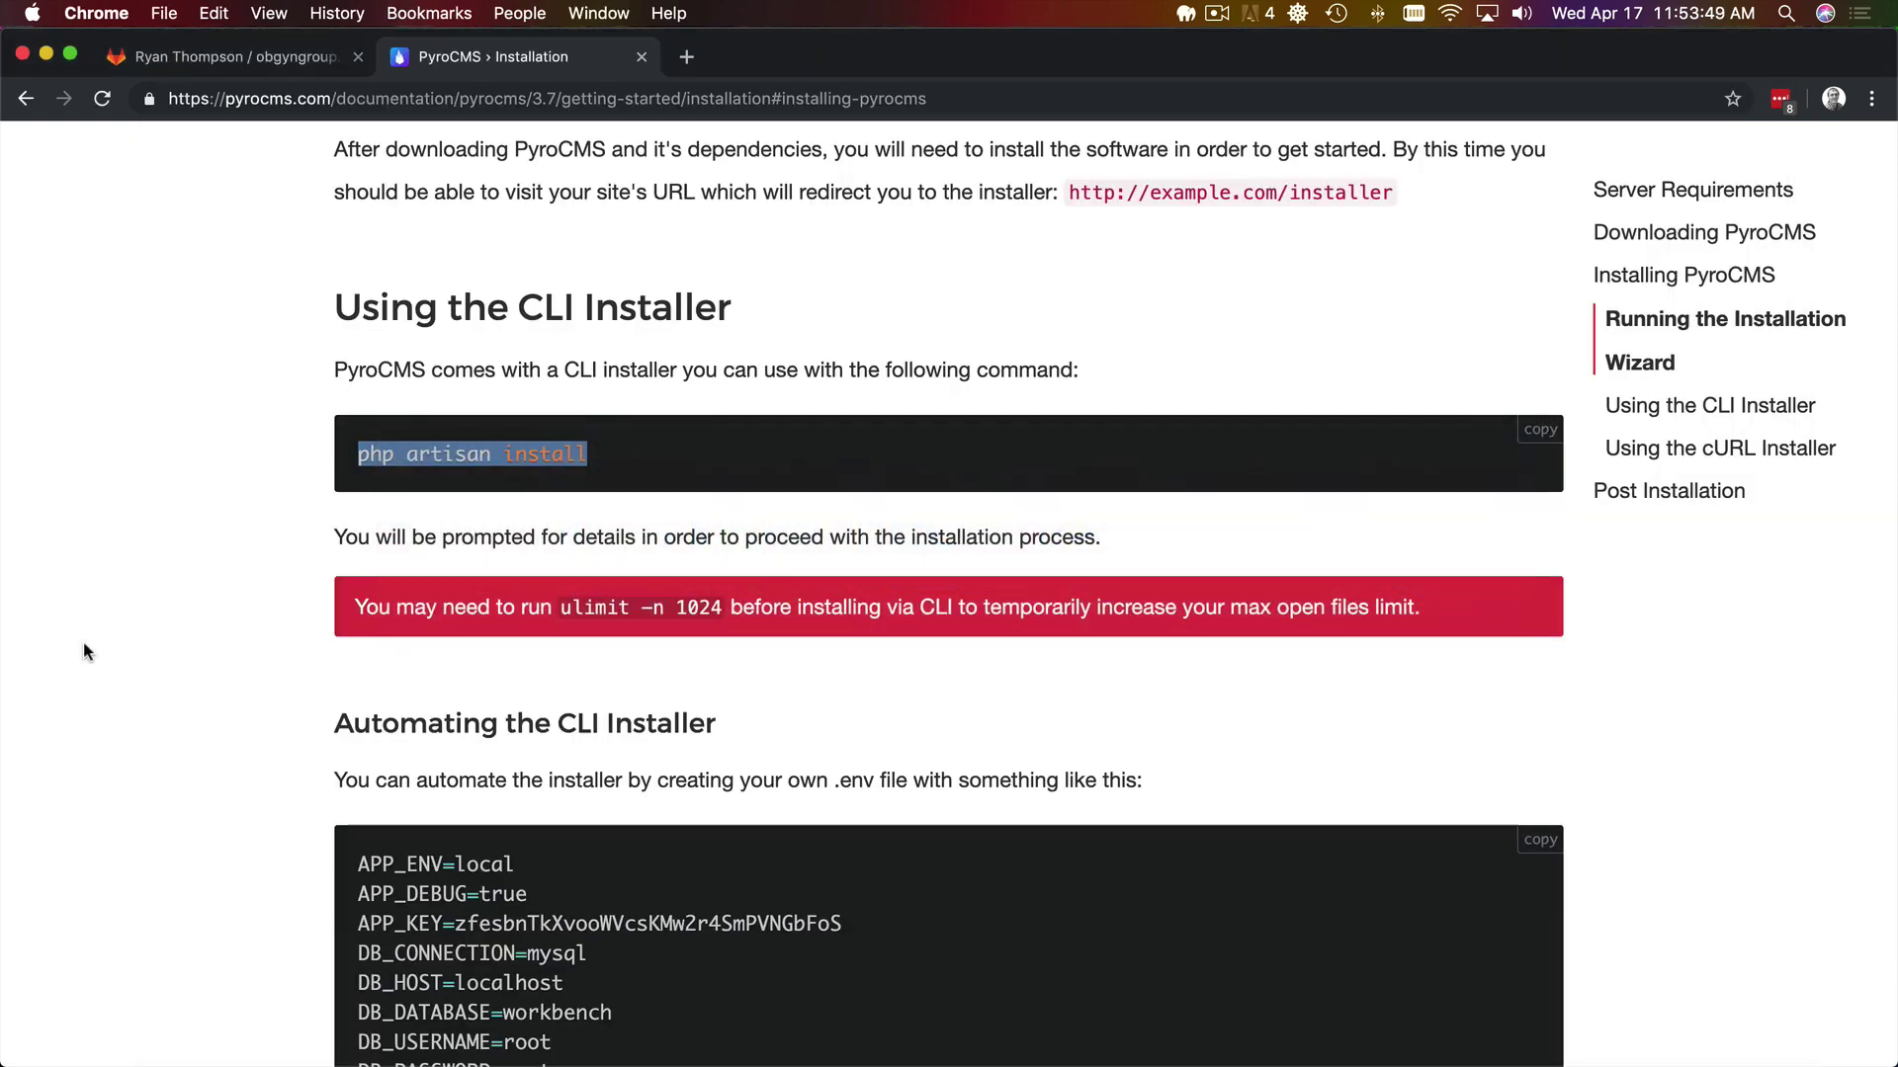
pyautogui.press('super+t')
pyautogui.write('obgyngroup.com/')
pyautogui.press('BackSpace')
pyautogui.press('BackSpace')
pyautogui.press('BackSpace')
pyautogui.press('BackSpace')
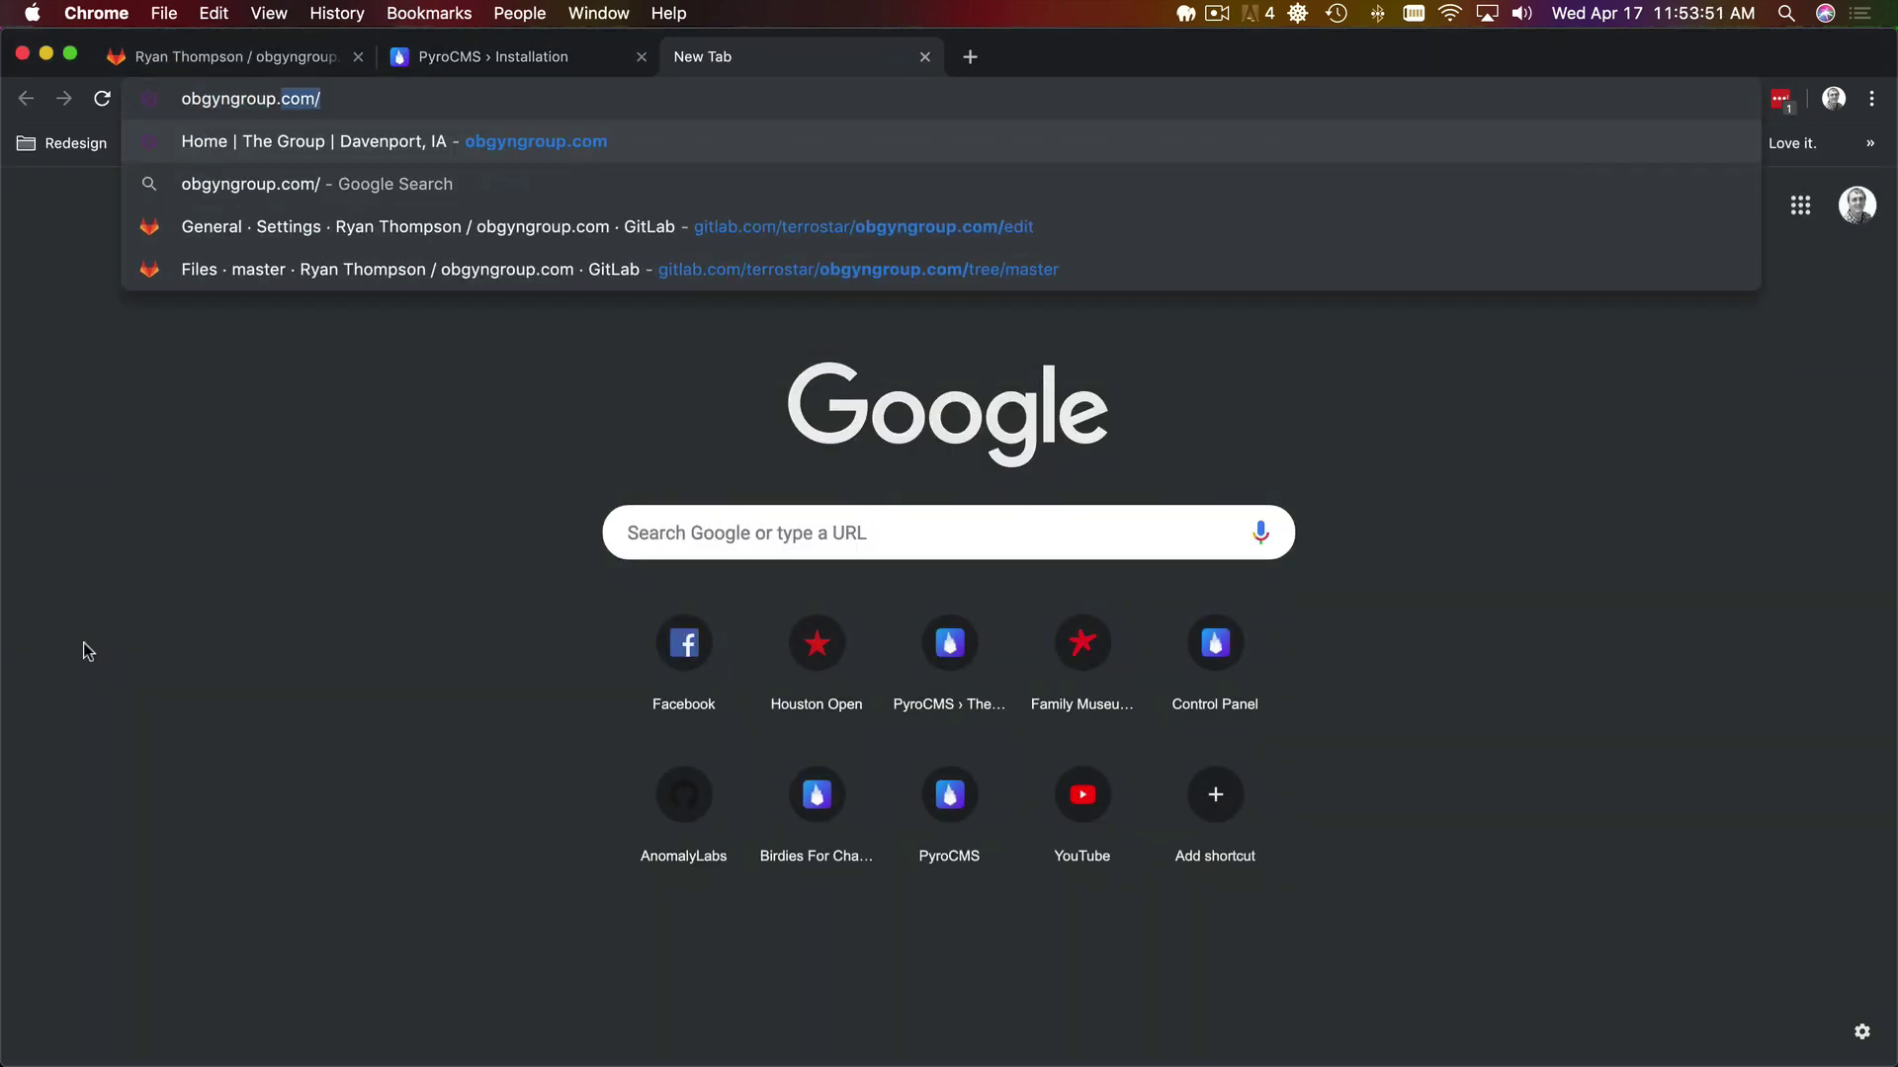
pyautogui.write('local')
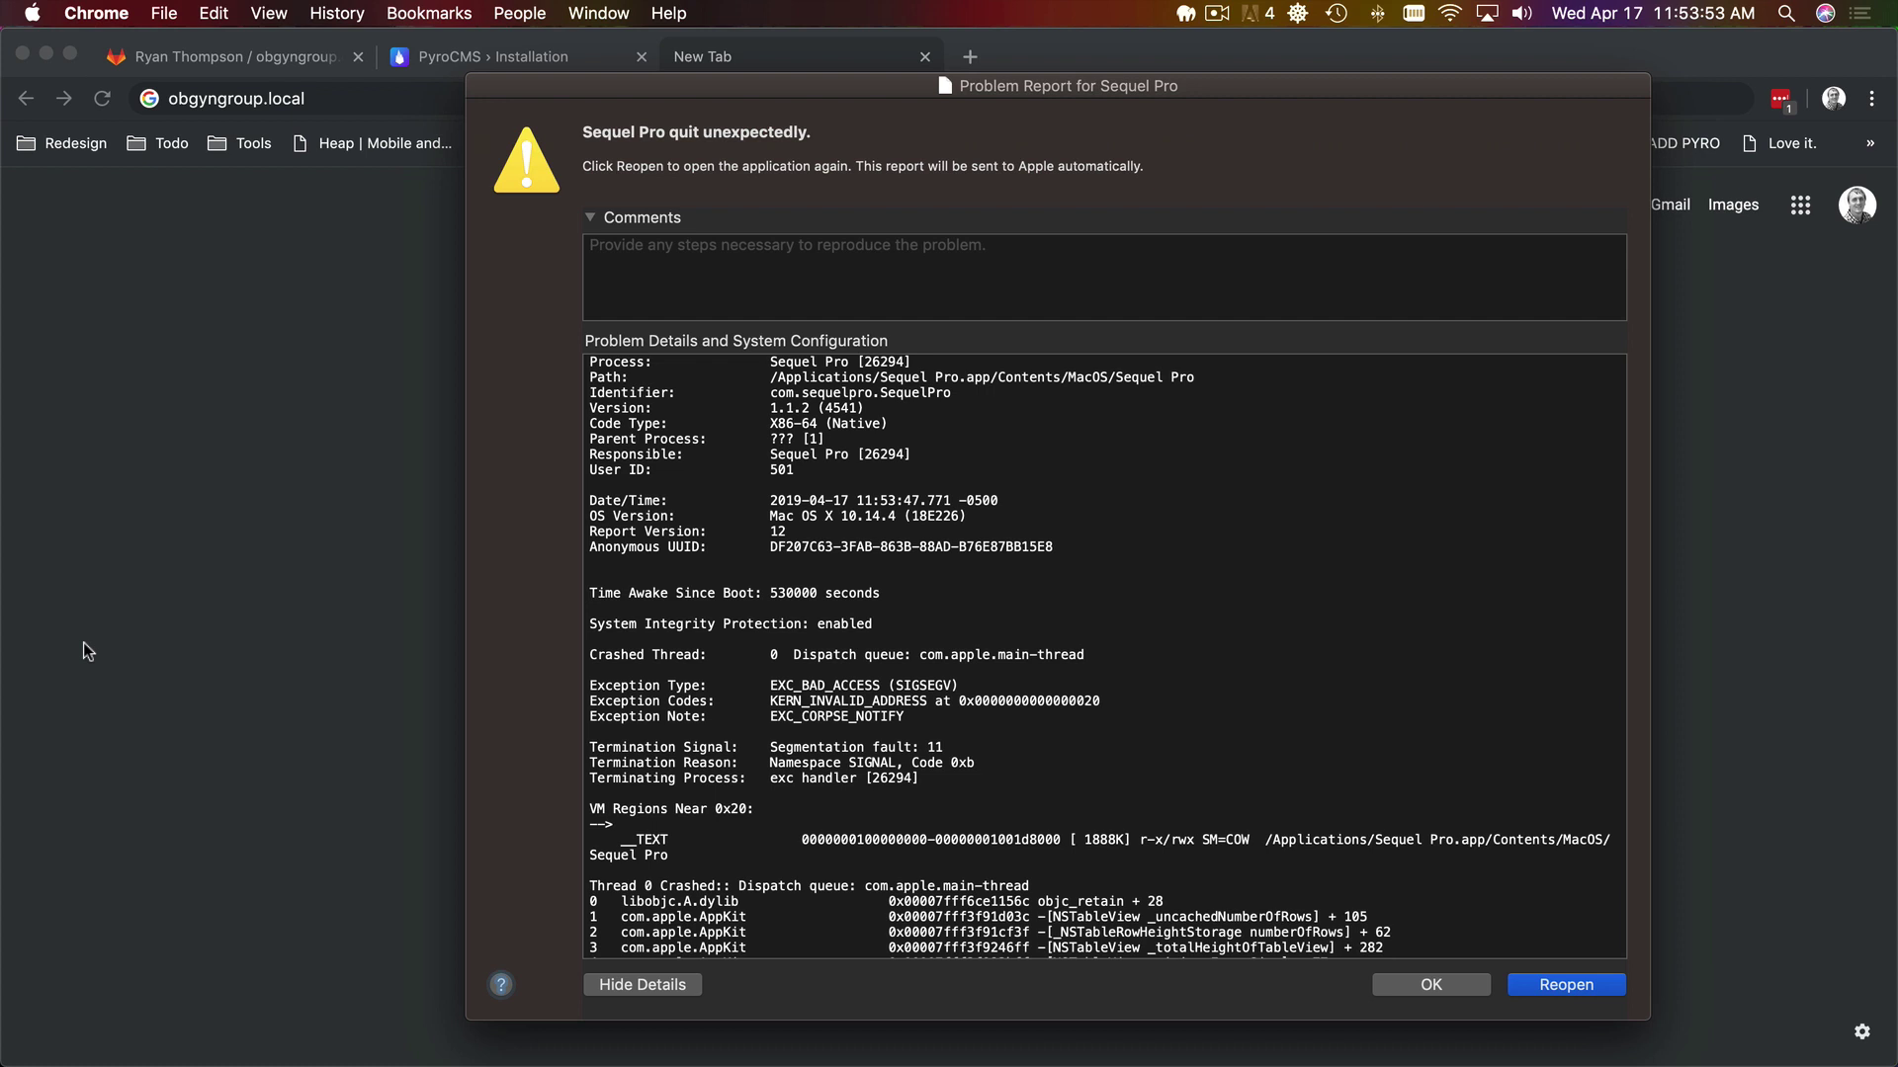
pyautogui.press('Escape')
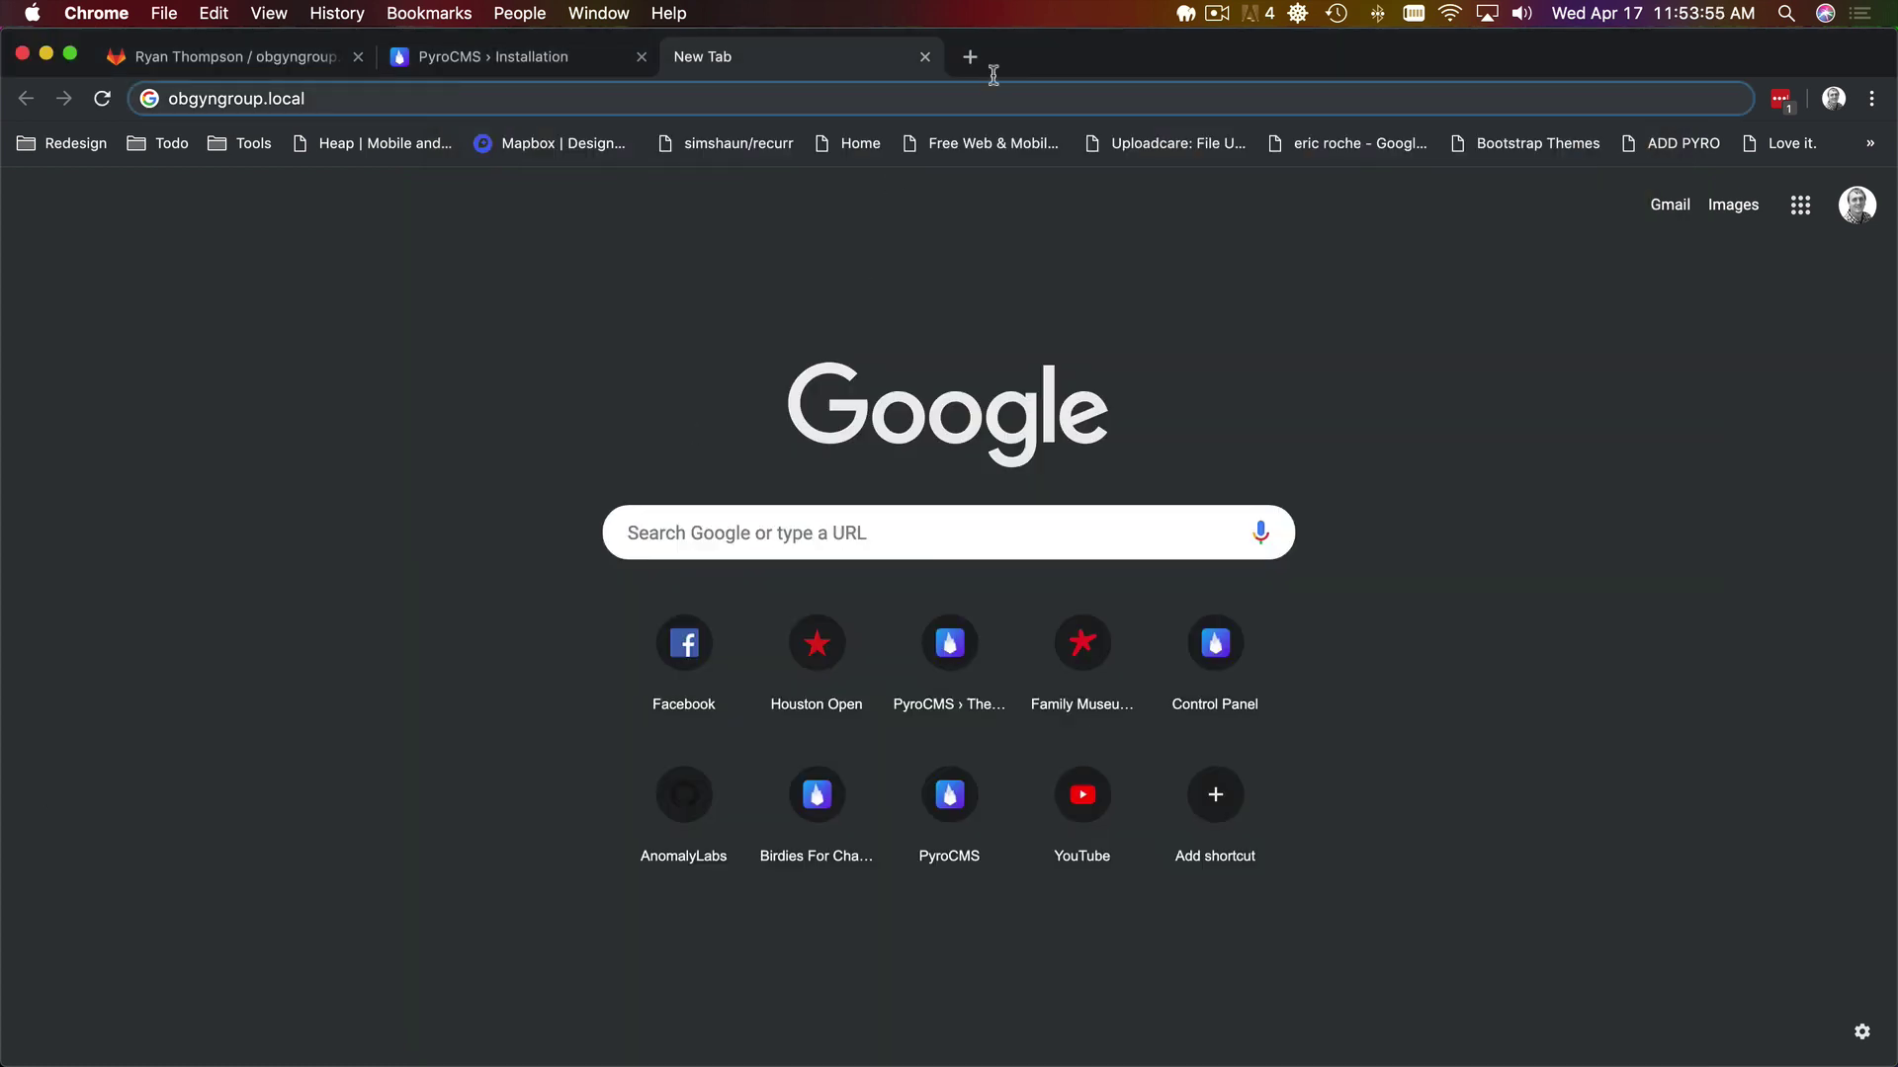
pyautogui.write(':8890')
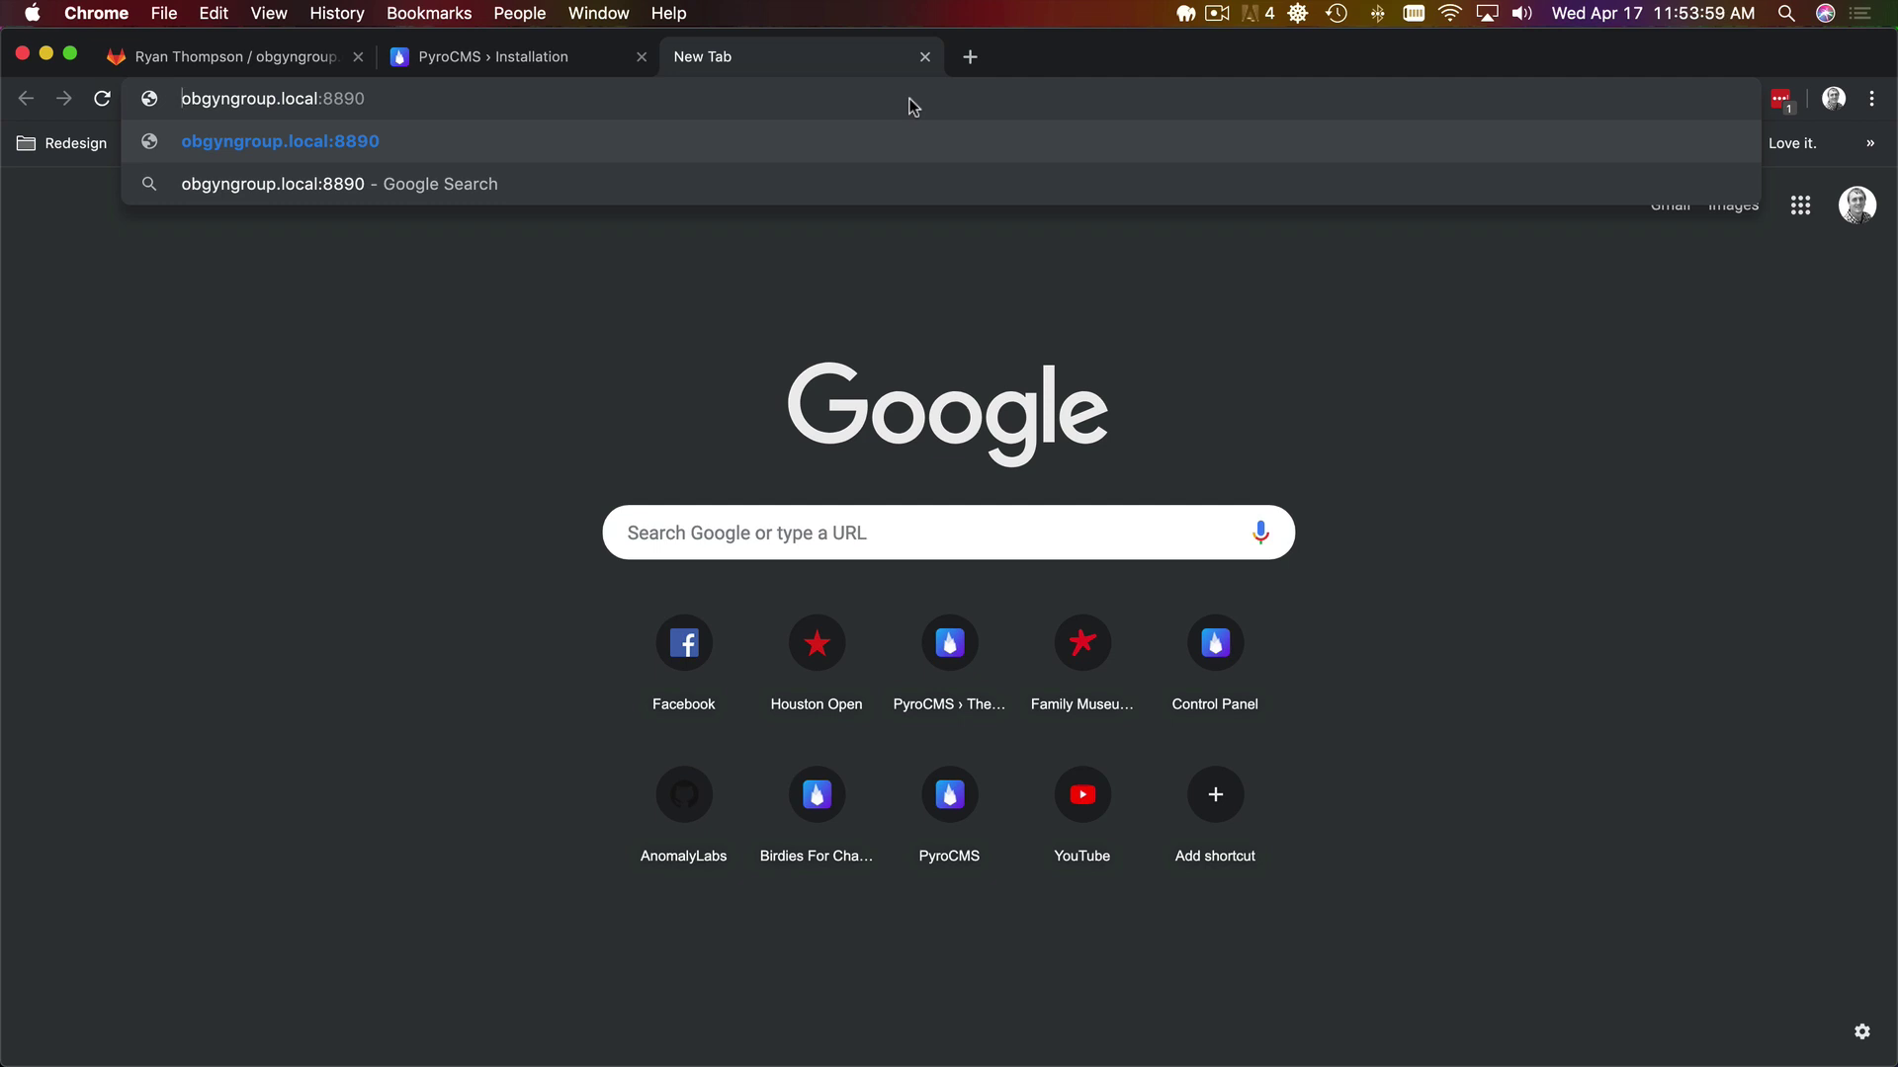
pyautogui.write('https://')
pyautogui.press('Return')
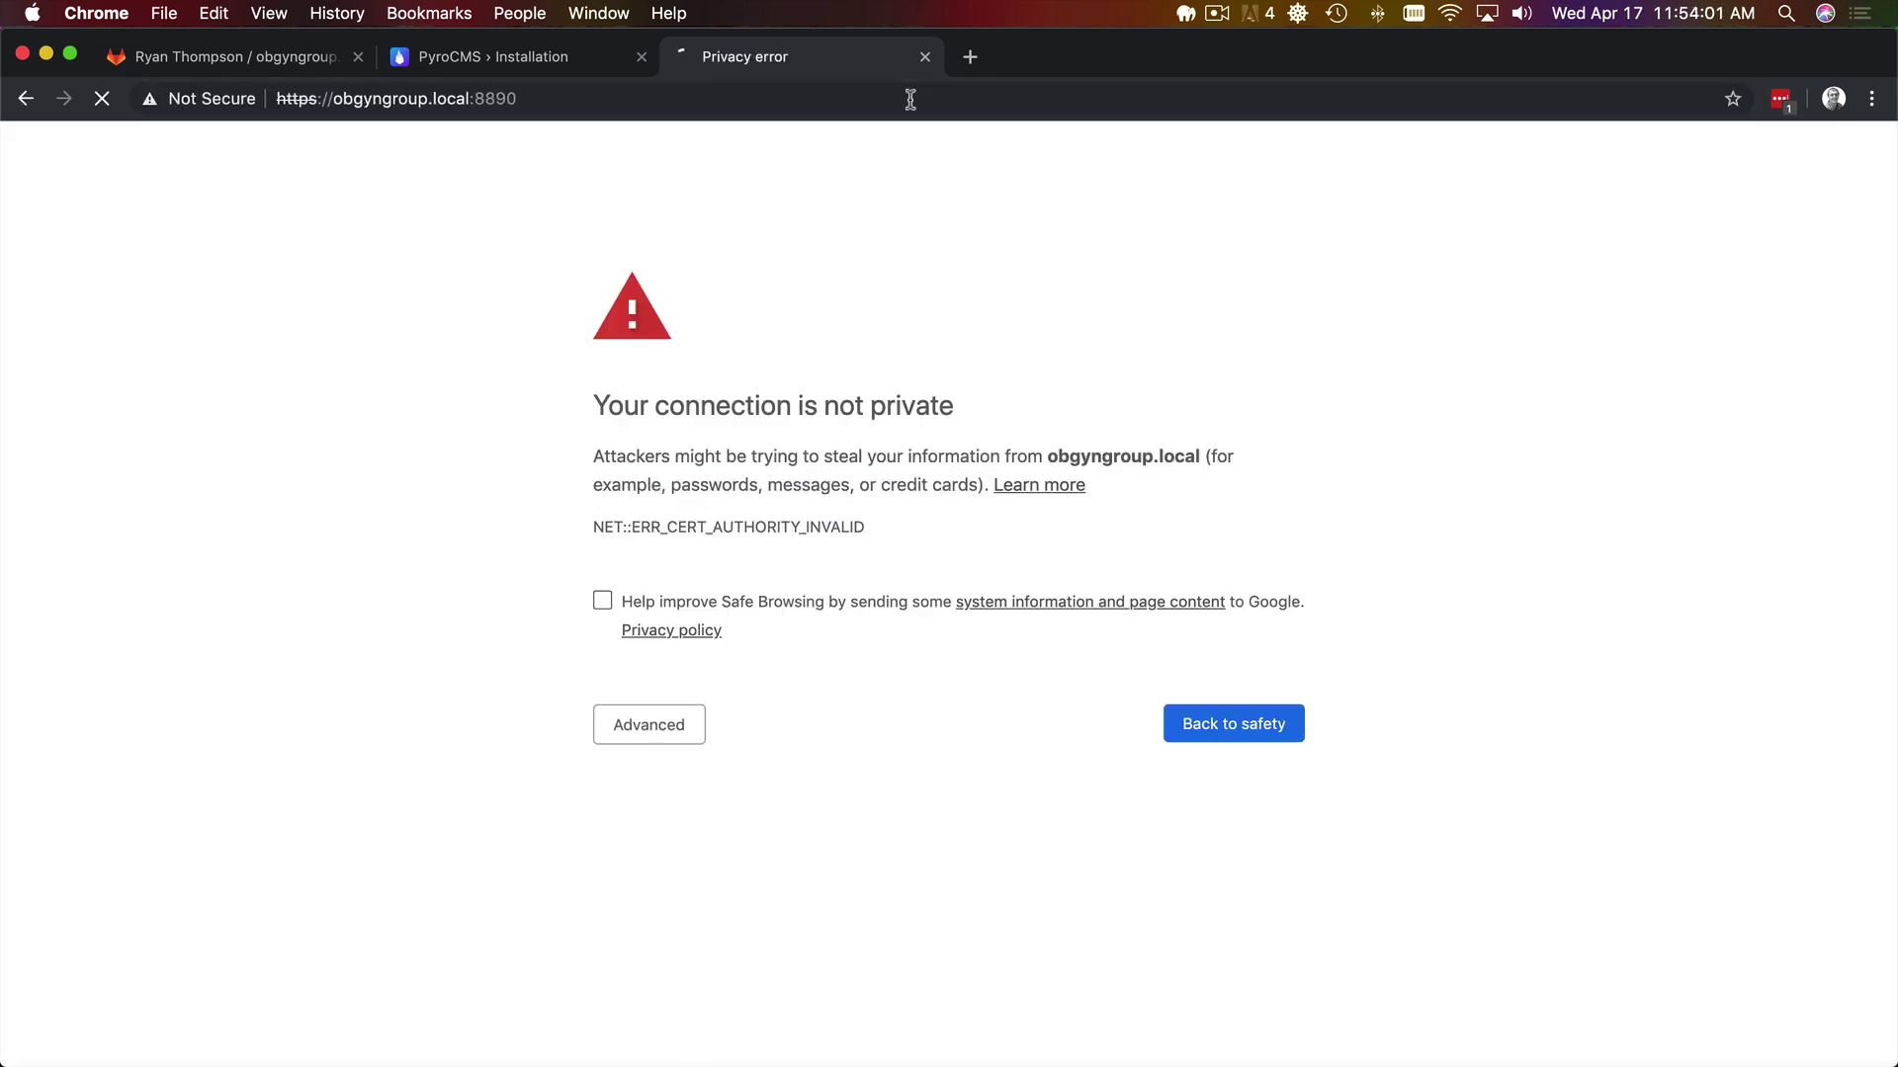
# - Proceed past the certificate warning to the PyroCMS welcome page
pyautogui.click(629, 710)
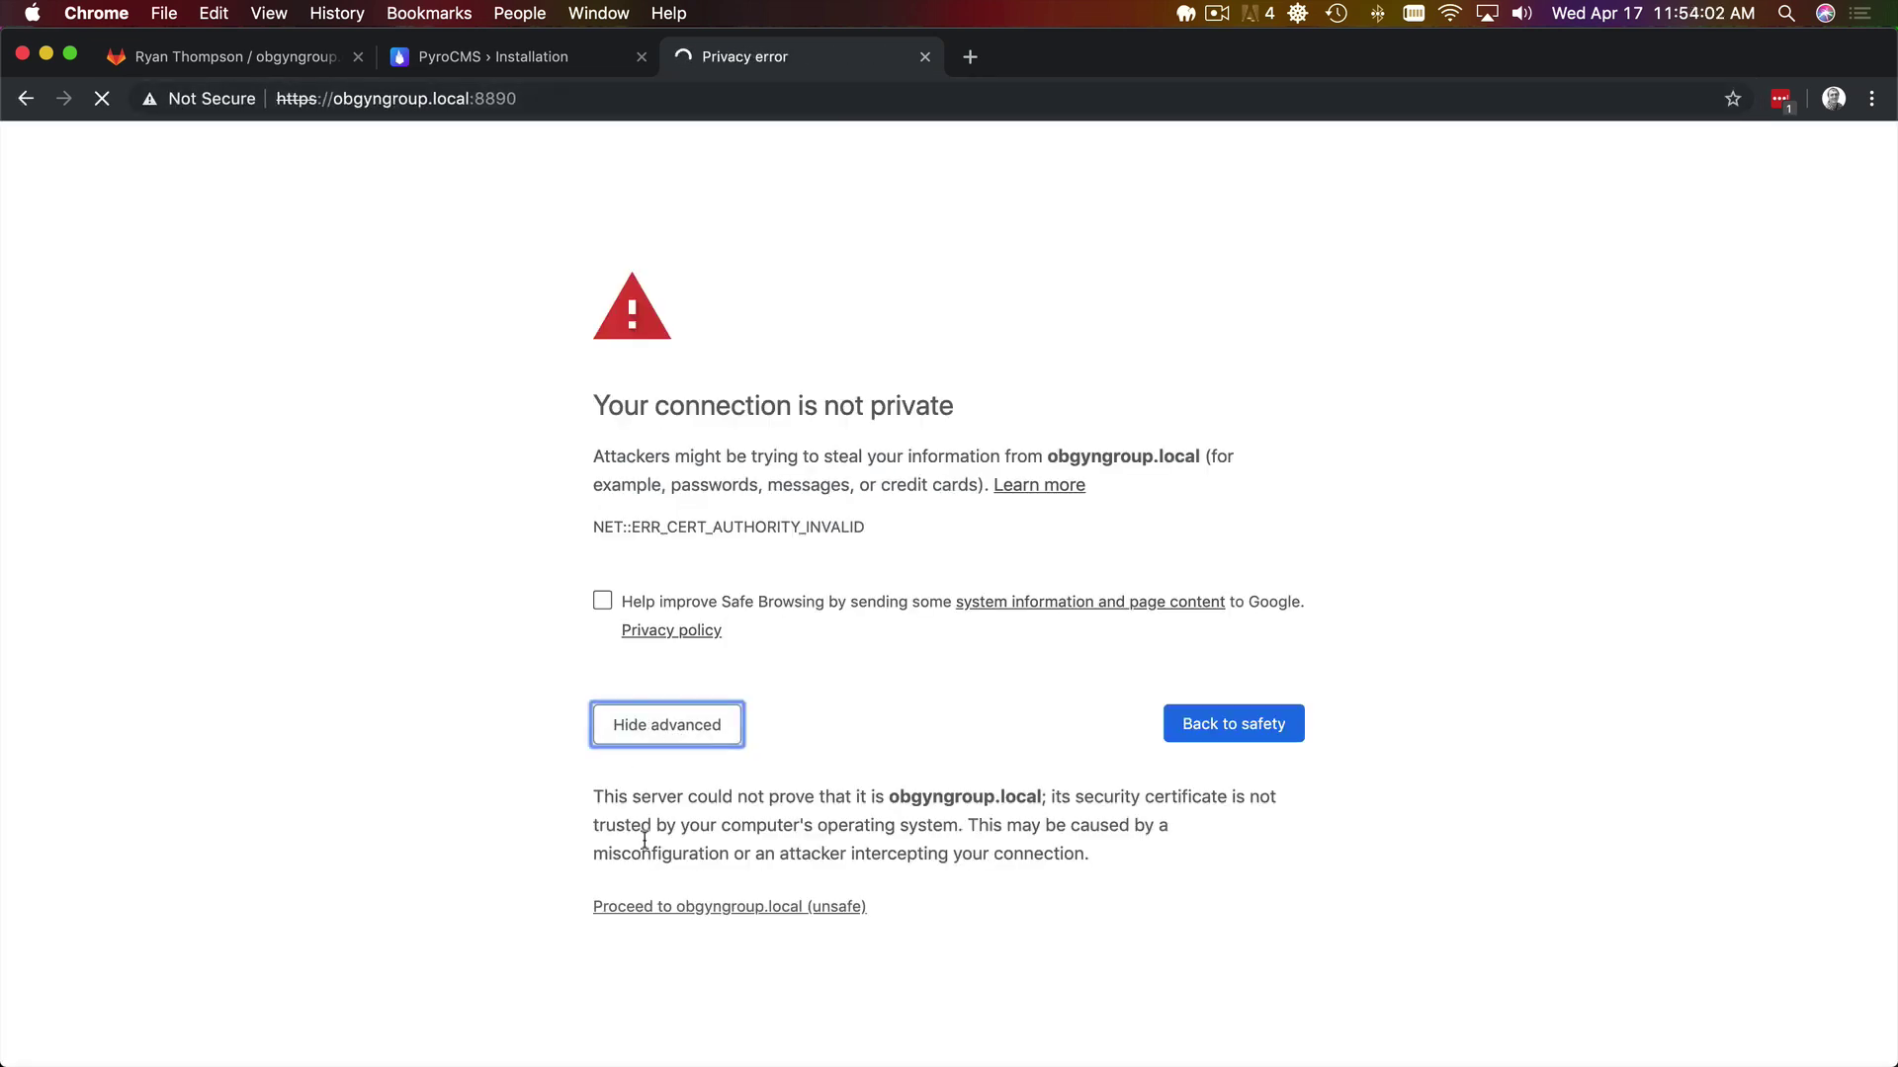
pyautogui.click(653, 917)
pyautogui.click(590, 98)
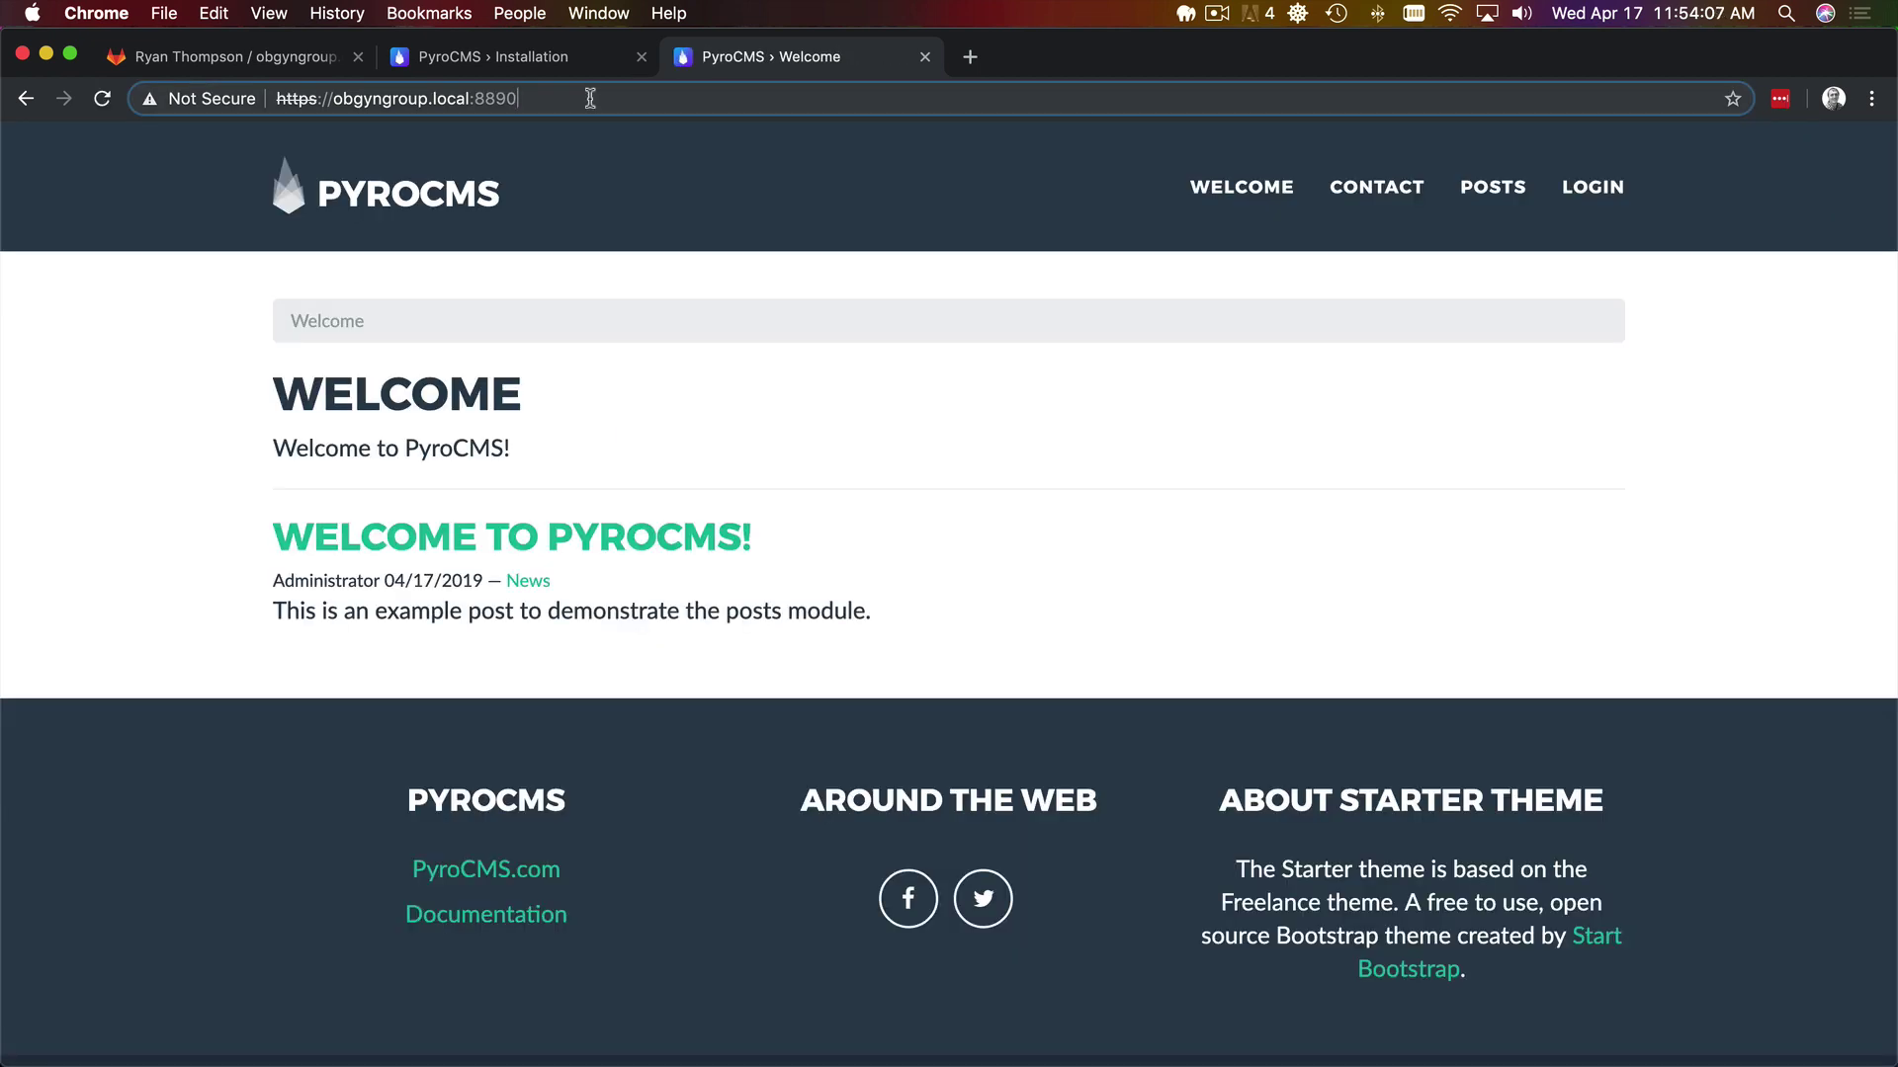
# - Go to /admin and enter the admin email and password on the login page
pyautogui.write('/admin')
pyautogui.press('Return')
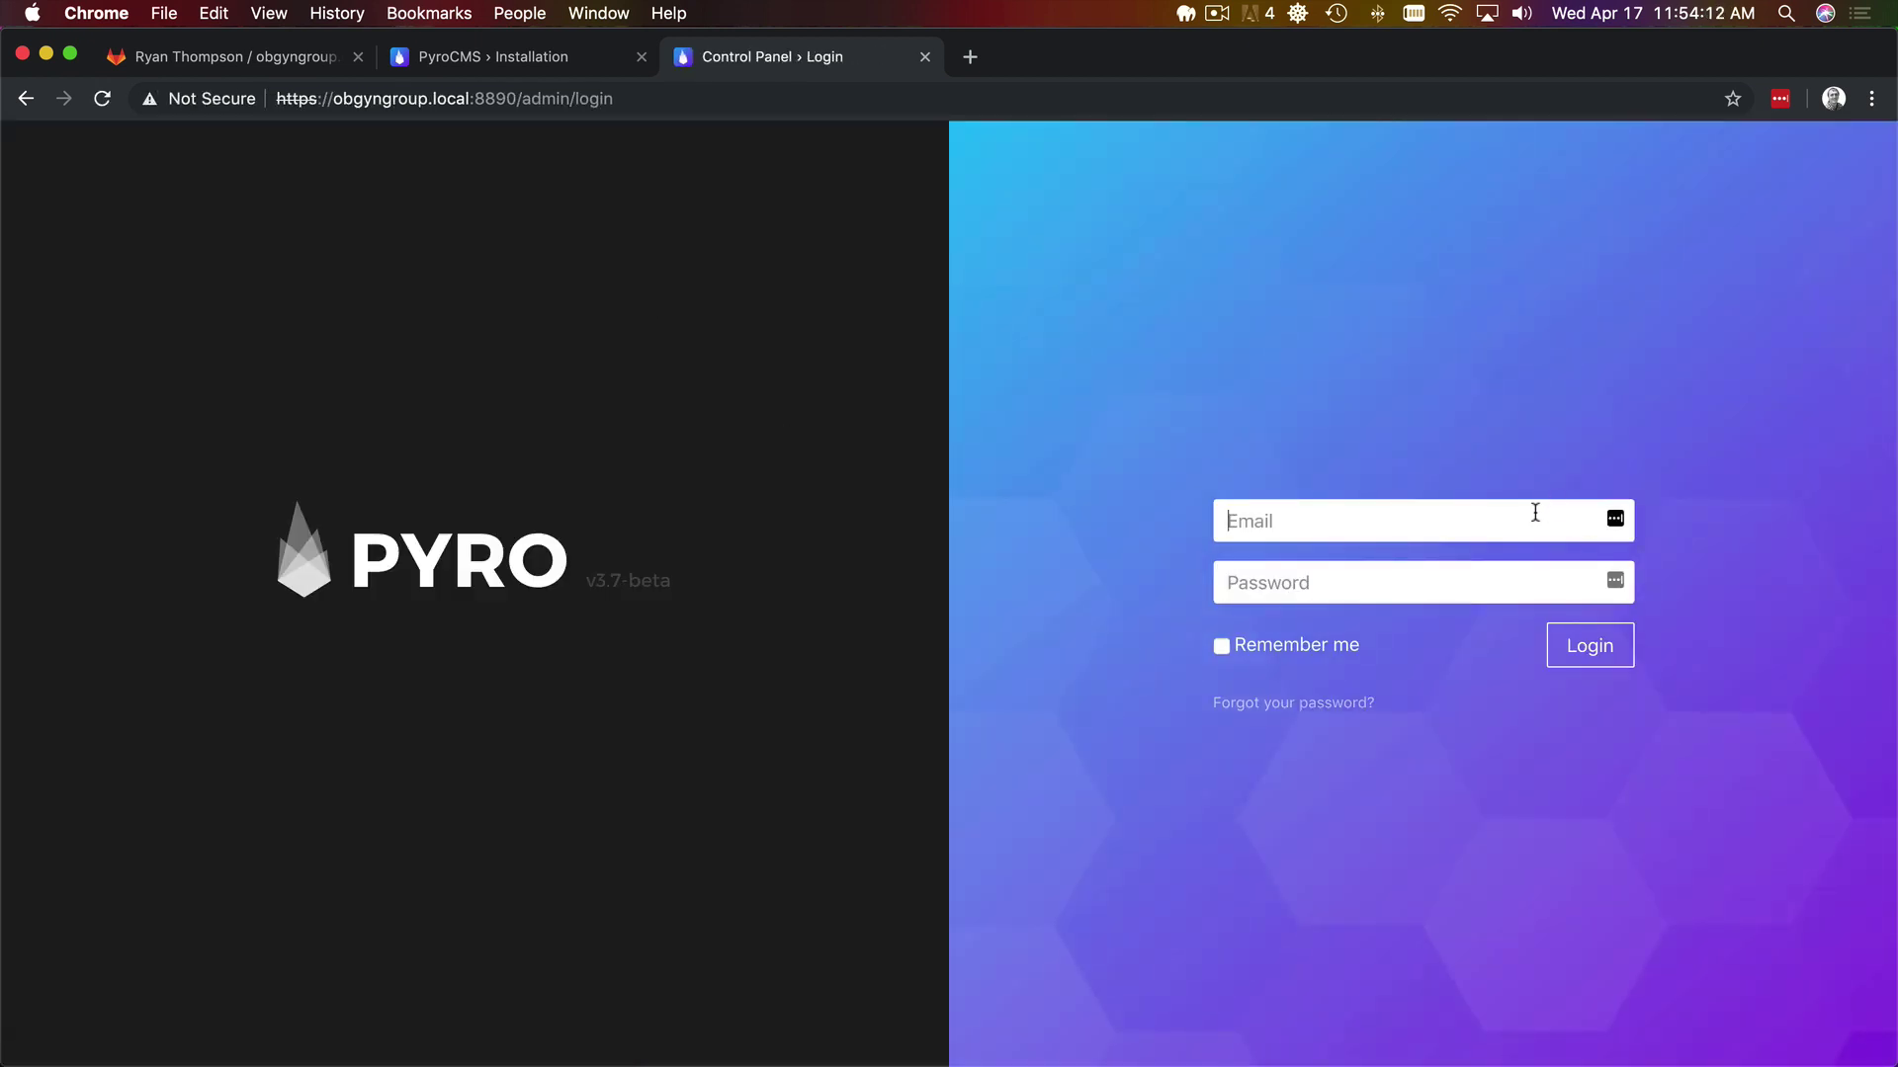
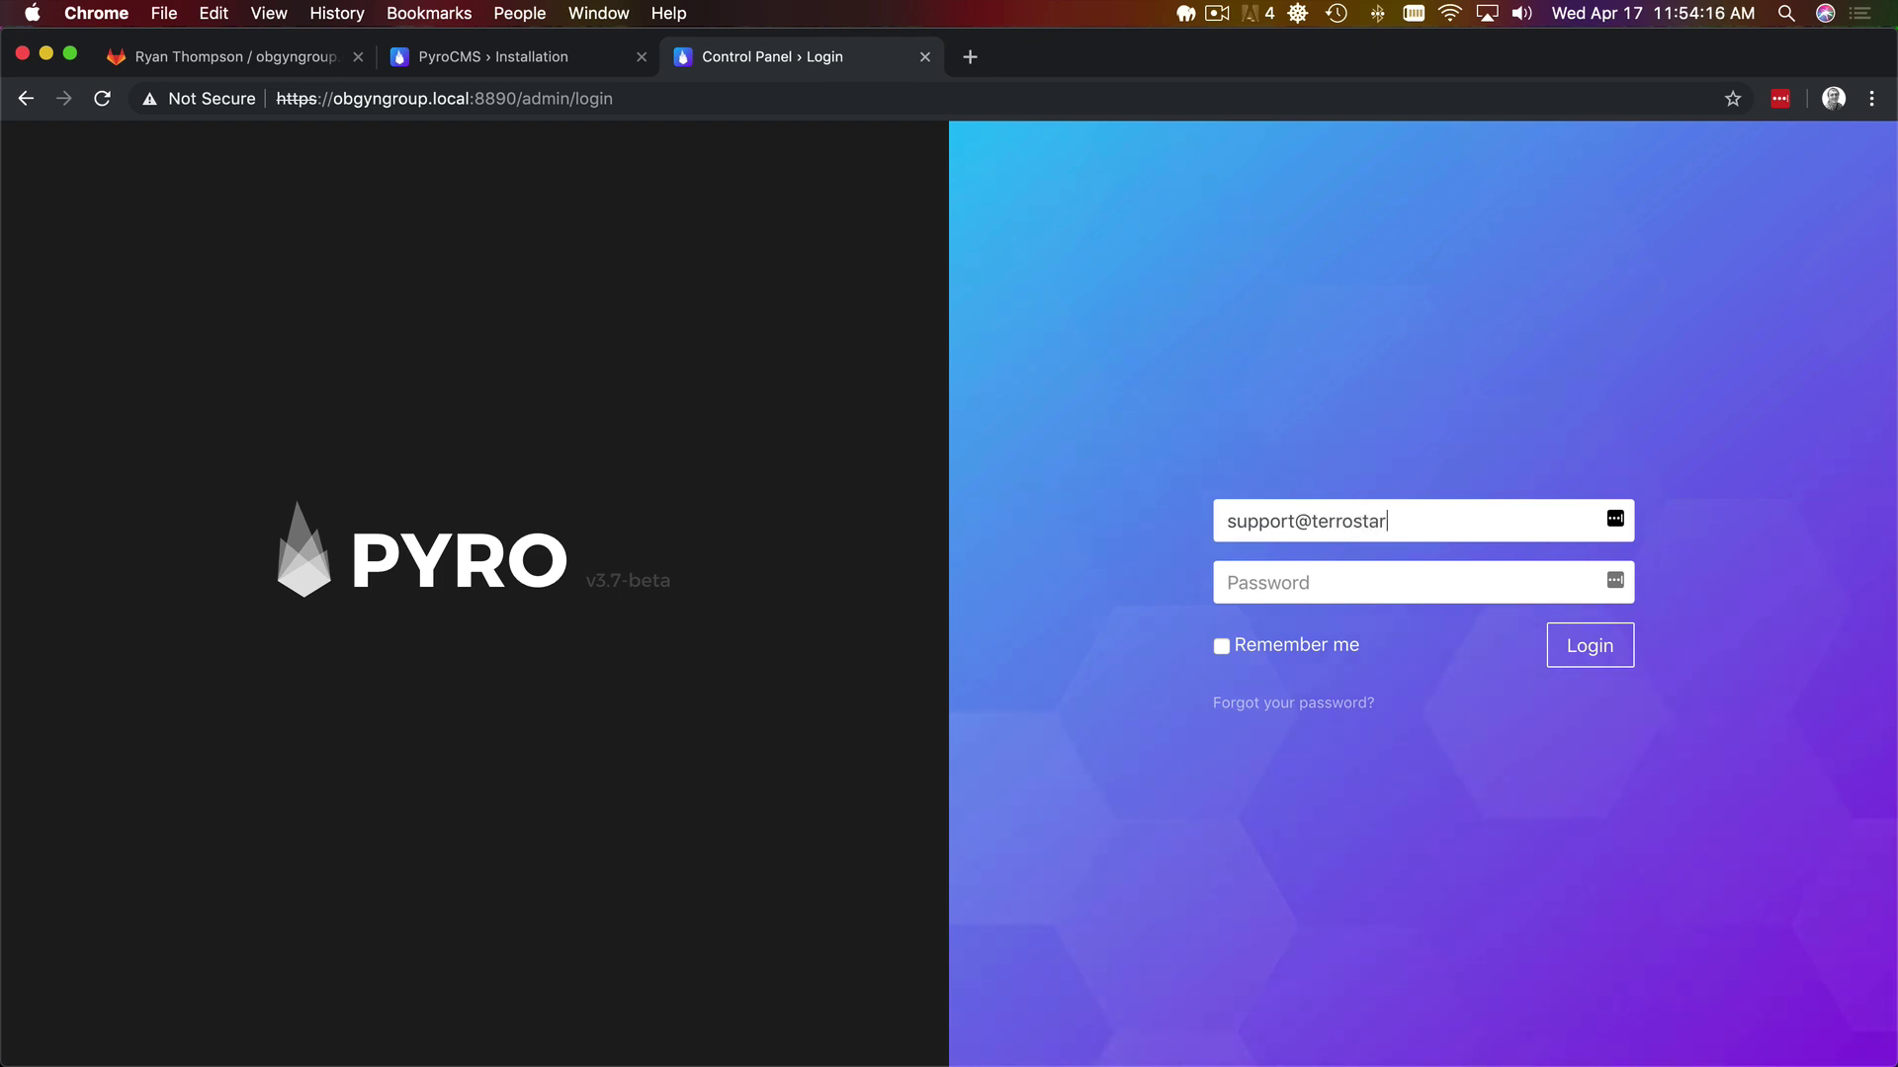
pyautogui.press('Tab')
pyautogui.write('••••••••')
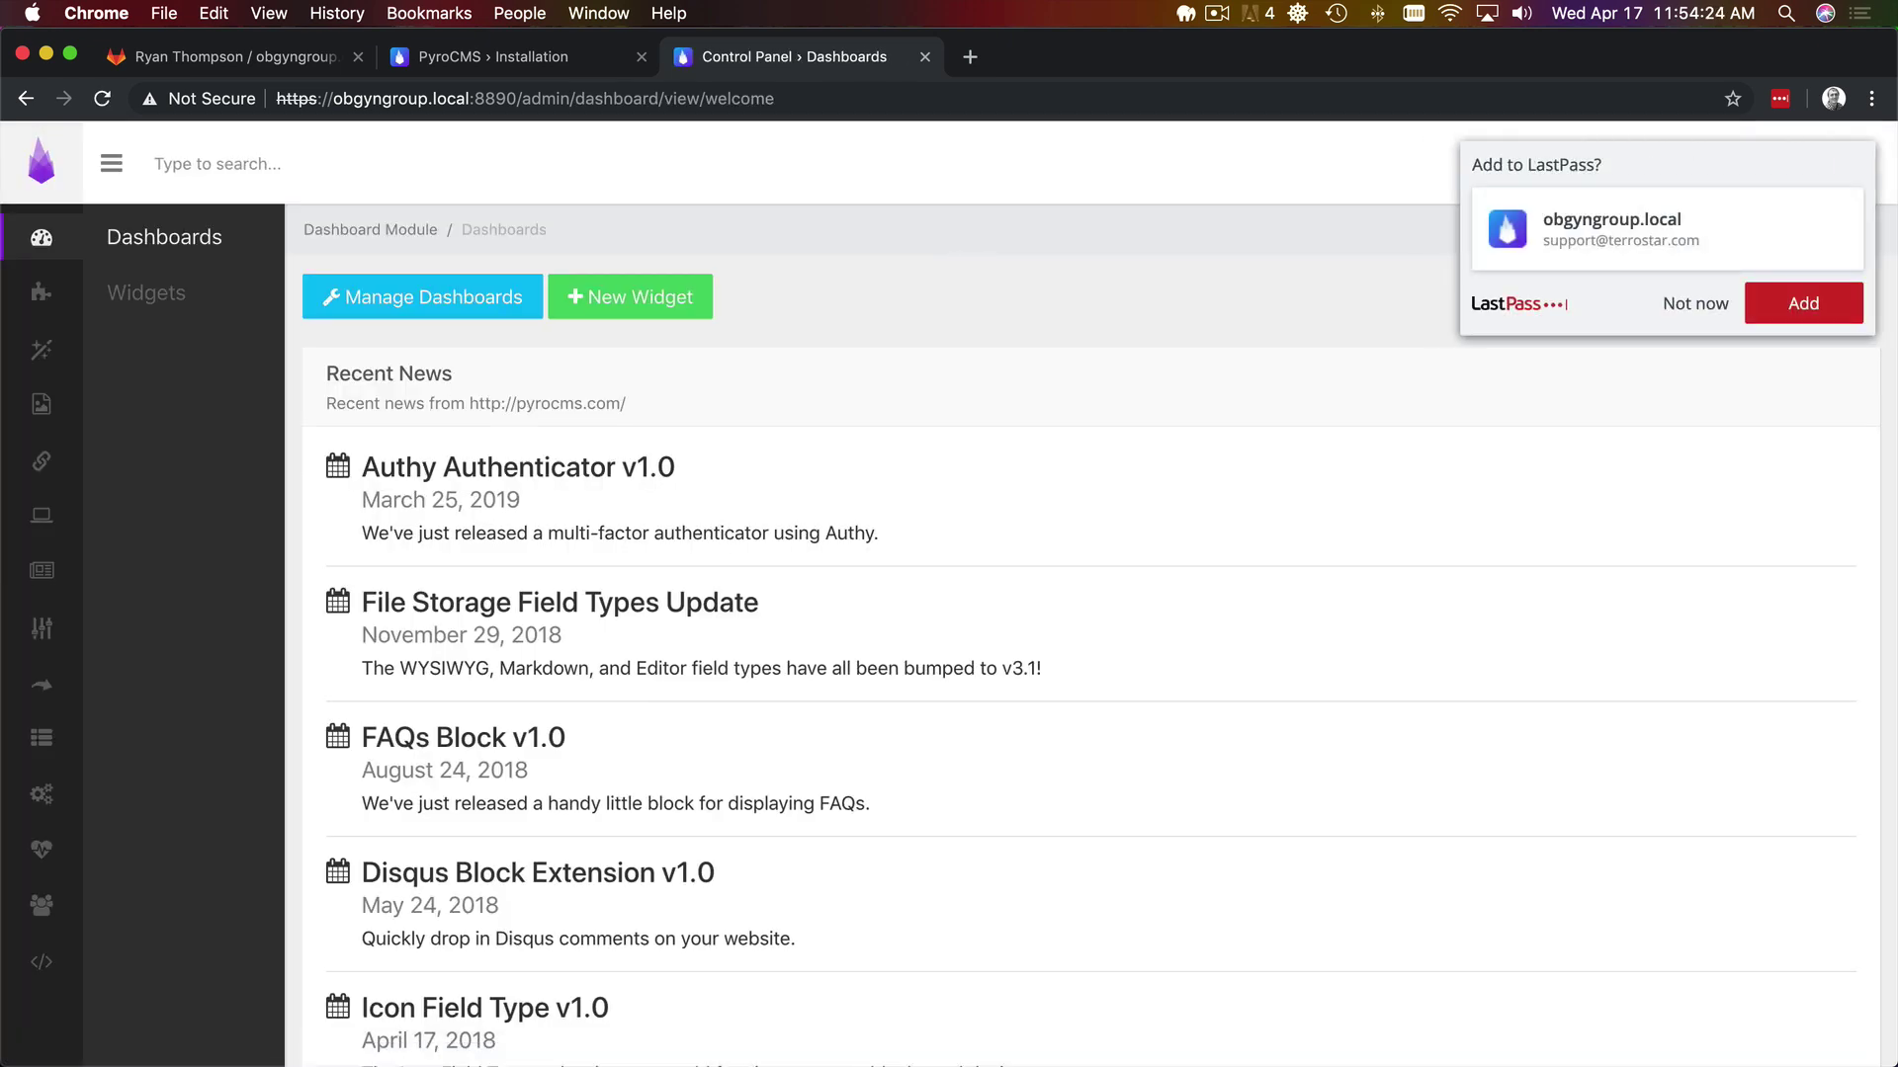
# - Decline LastPass's offer to save the login with Not now
pyautogui.click(1693, 304)
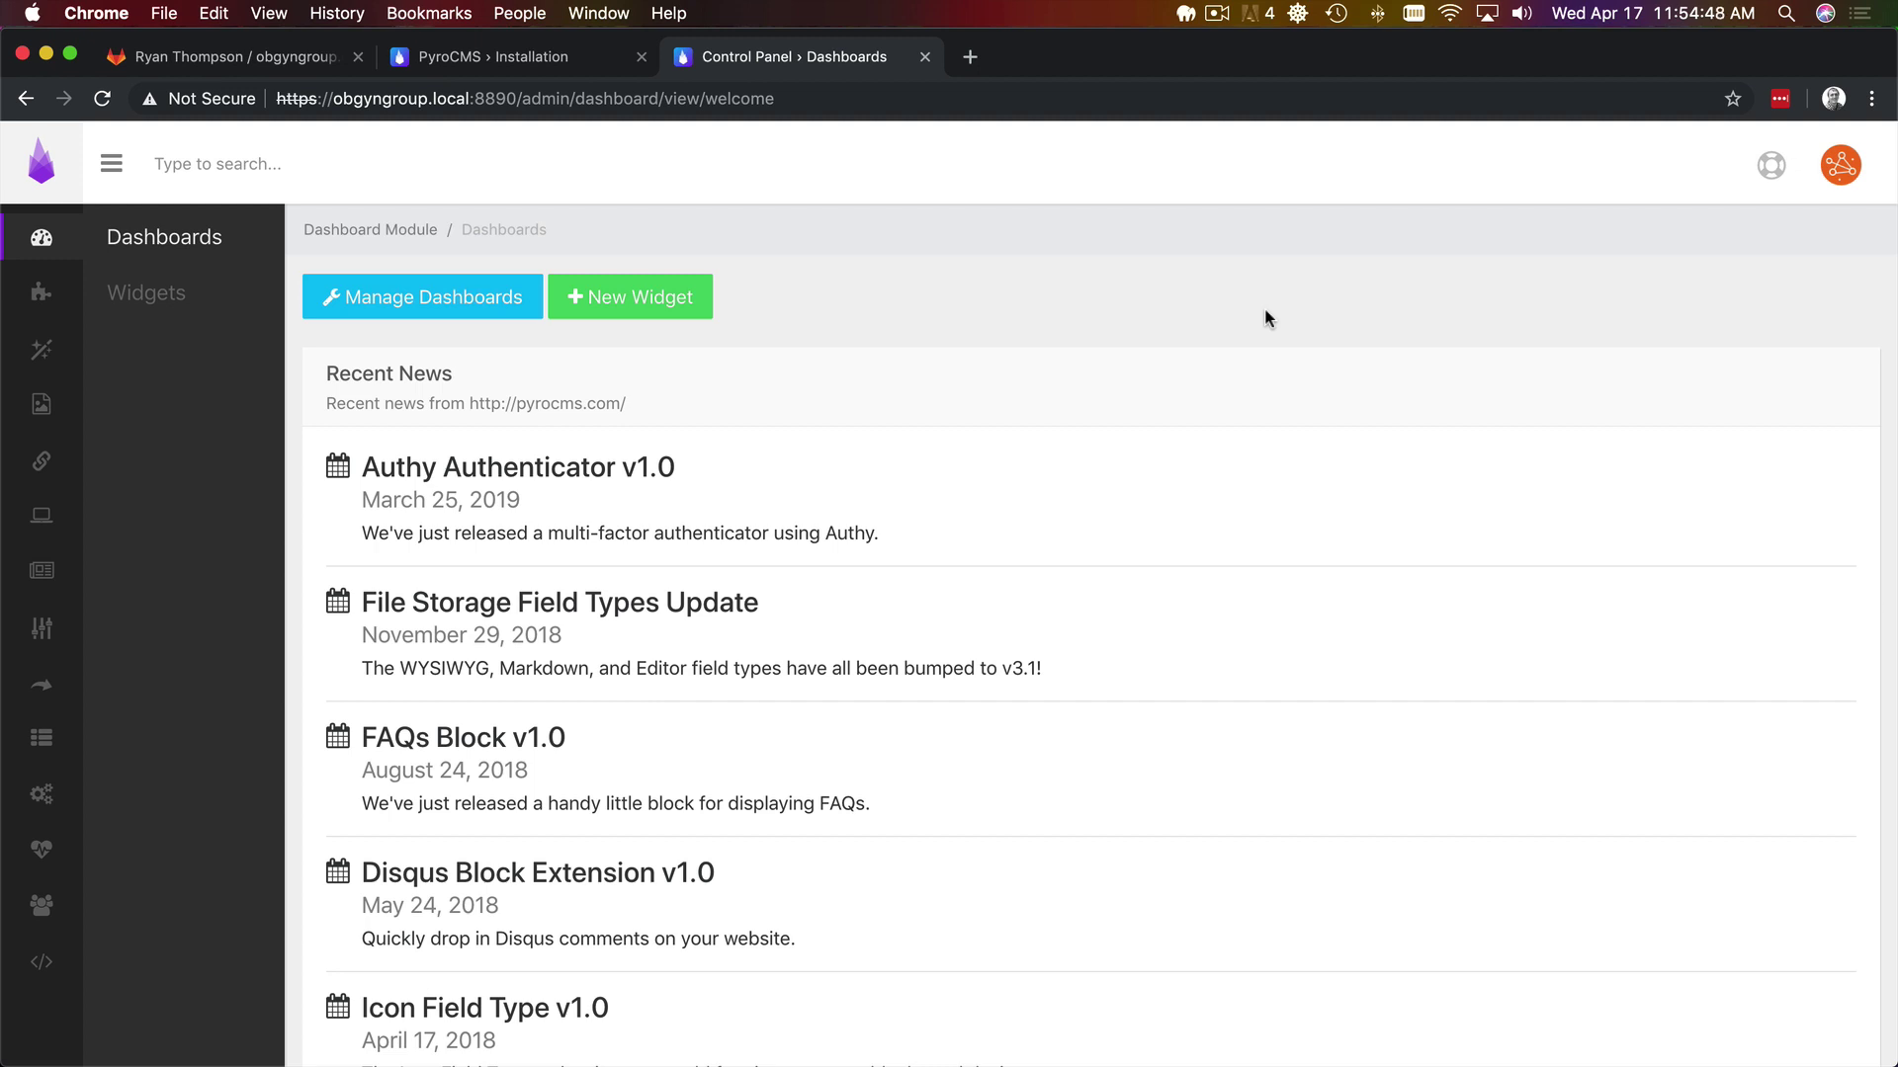
pyautogui.click(1216, 14)
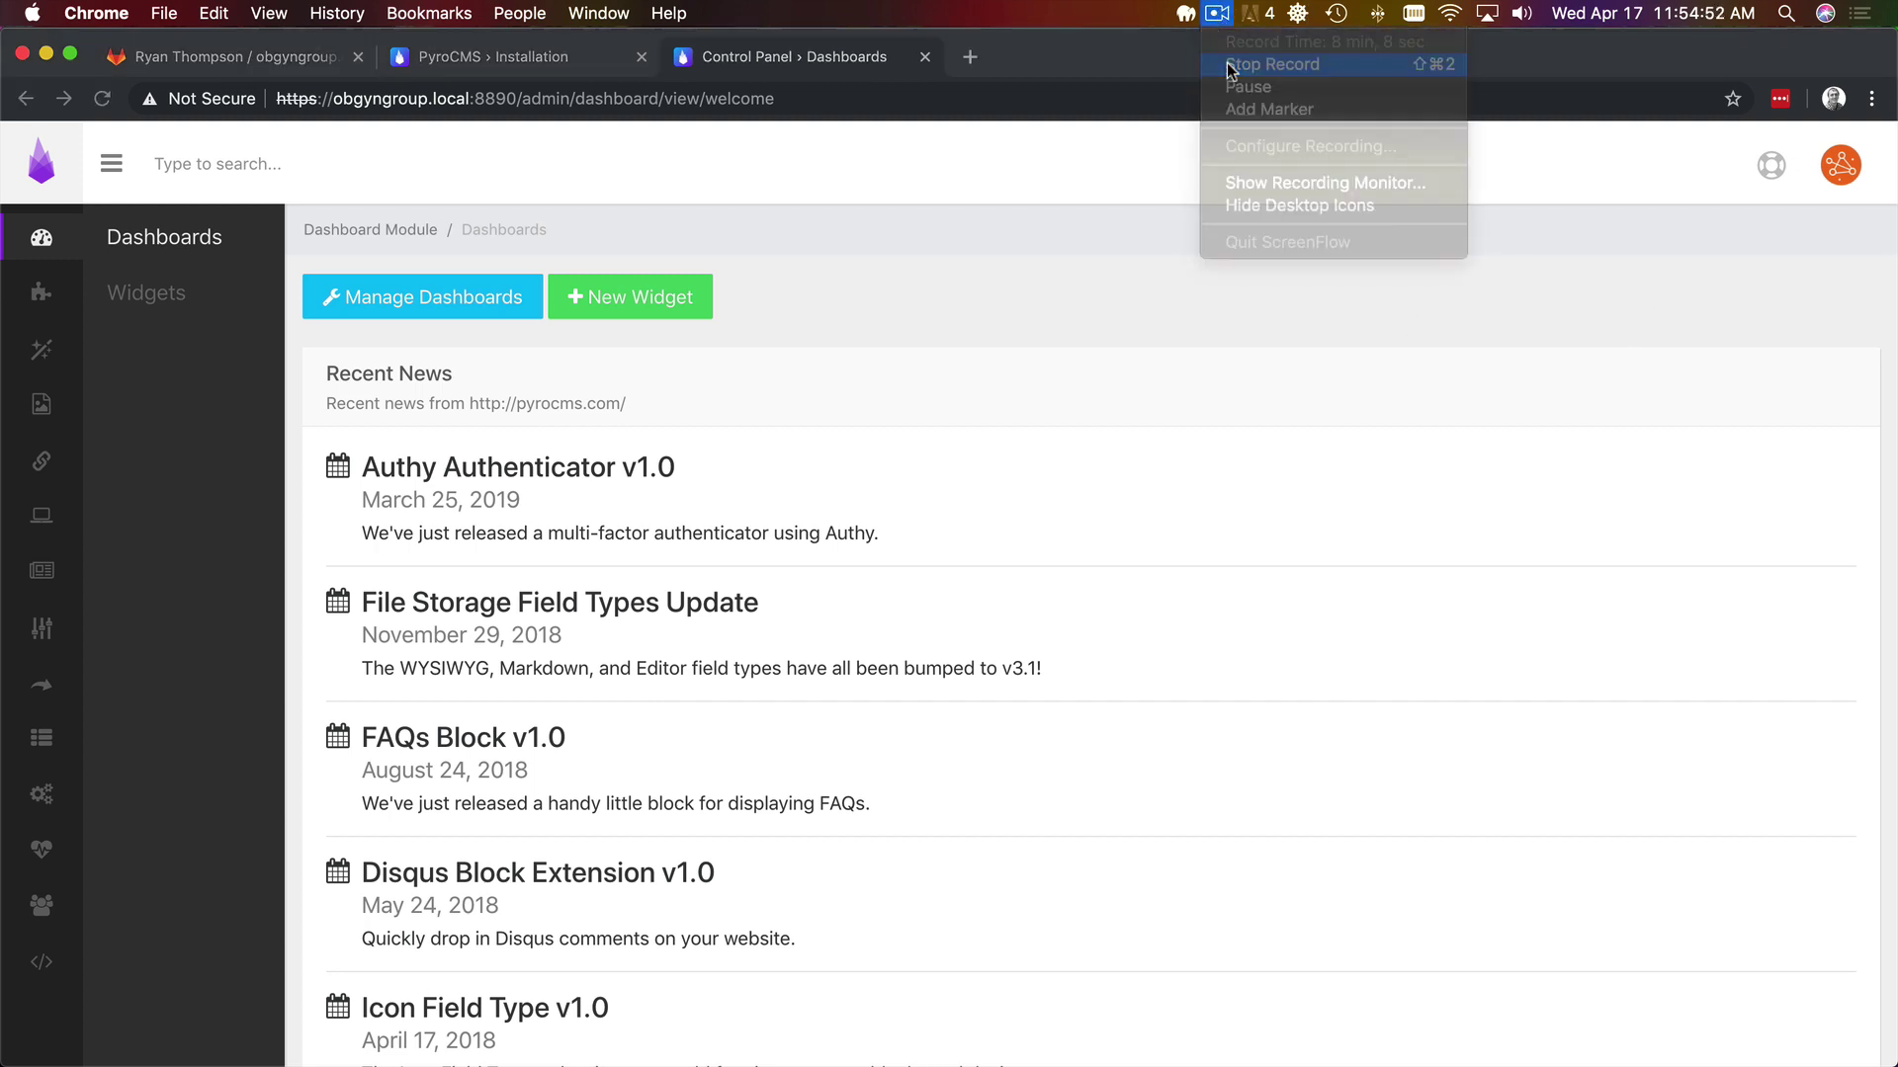